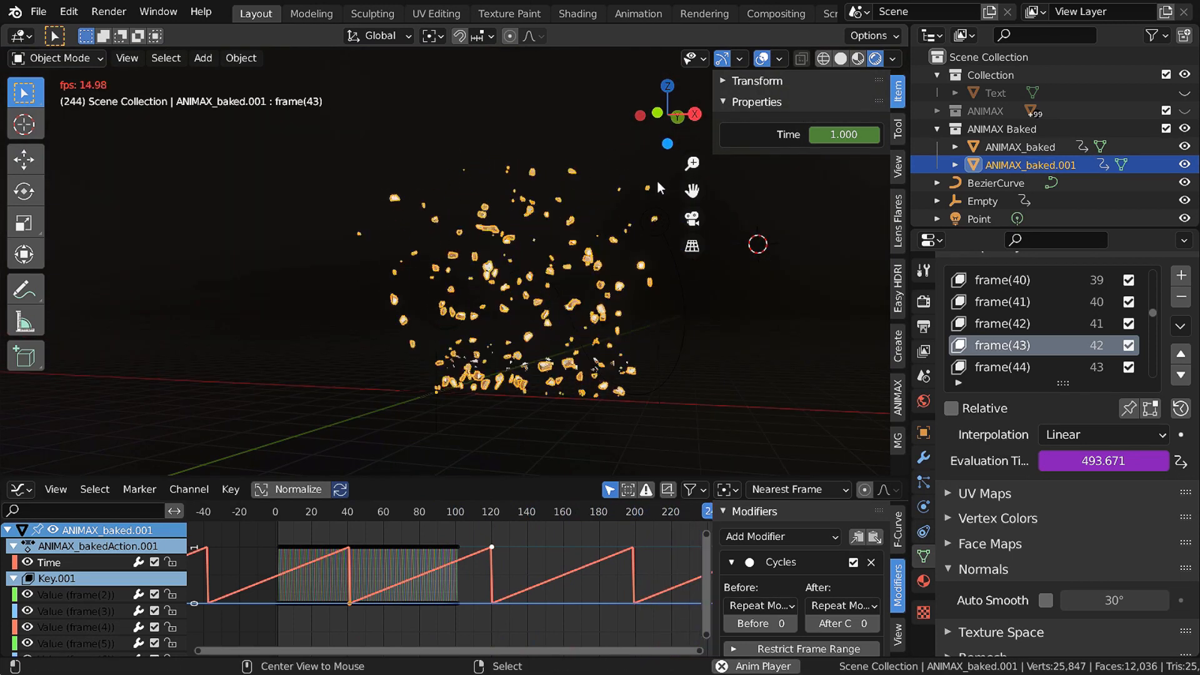
pyautogui.hotkey('alt', 'a')
pyautogui.moveTo(642, 195); pyautogui.dragTo(480, 322, button='middle')
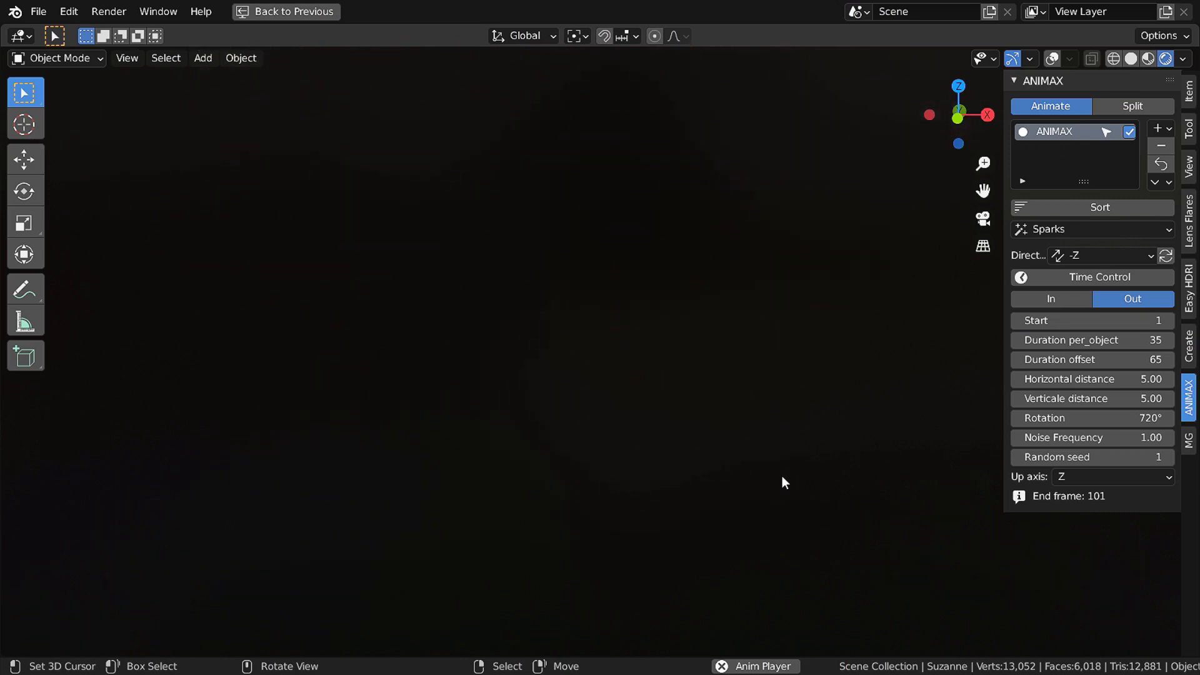
pyautogui.press('Escape')
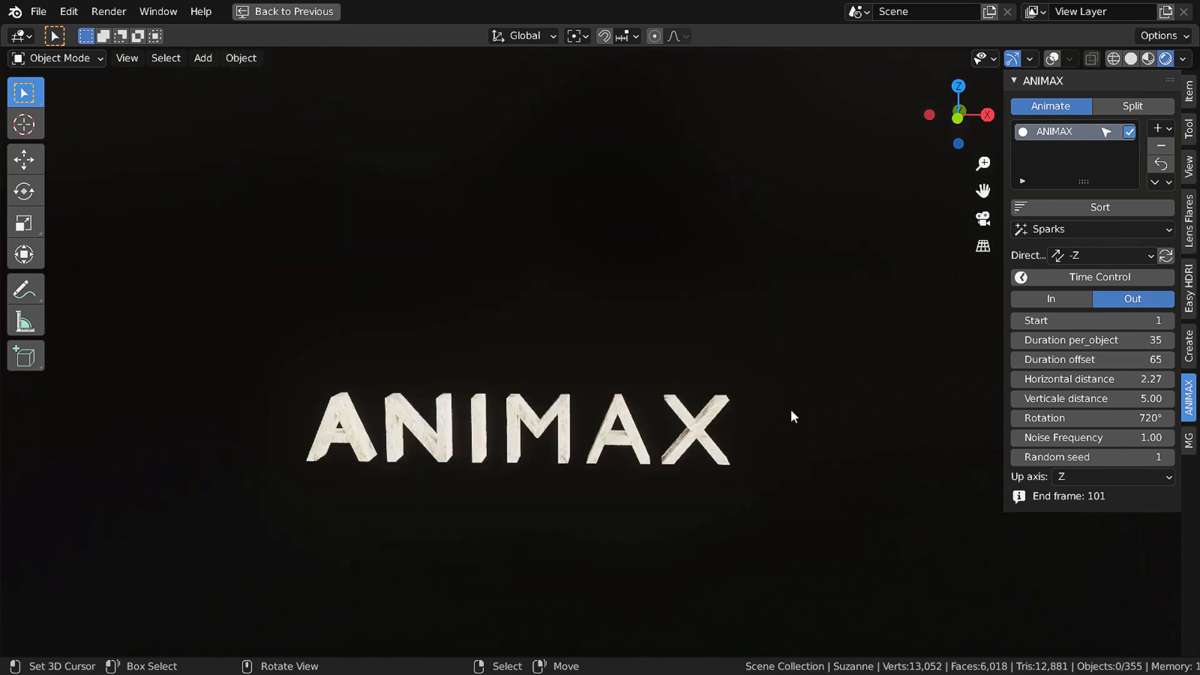
# Bake the ANIMAX animation to keyframes over frames 1 to 250
pyautogui.click(1154, 183)
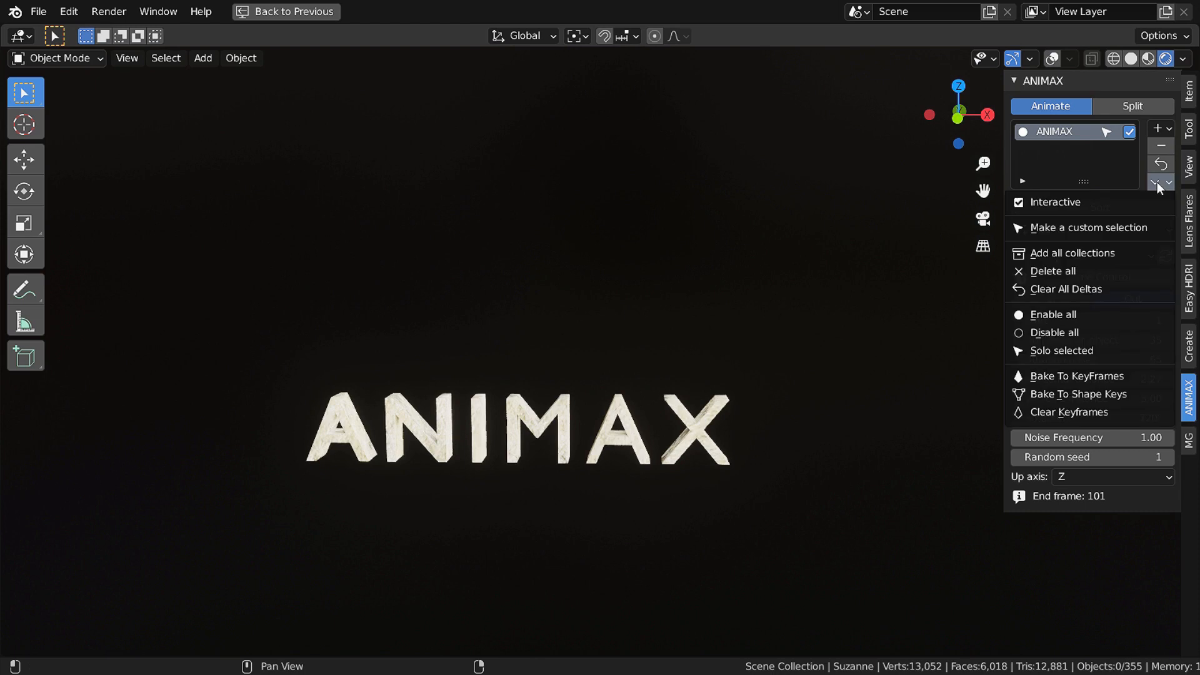
pyautogui.click(1108, 378)
pyautogui.moveTo(1108, 379); pyautogui.dragTo(737, 399)
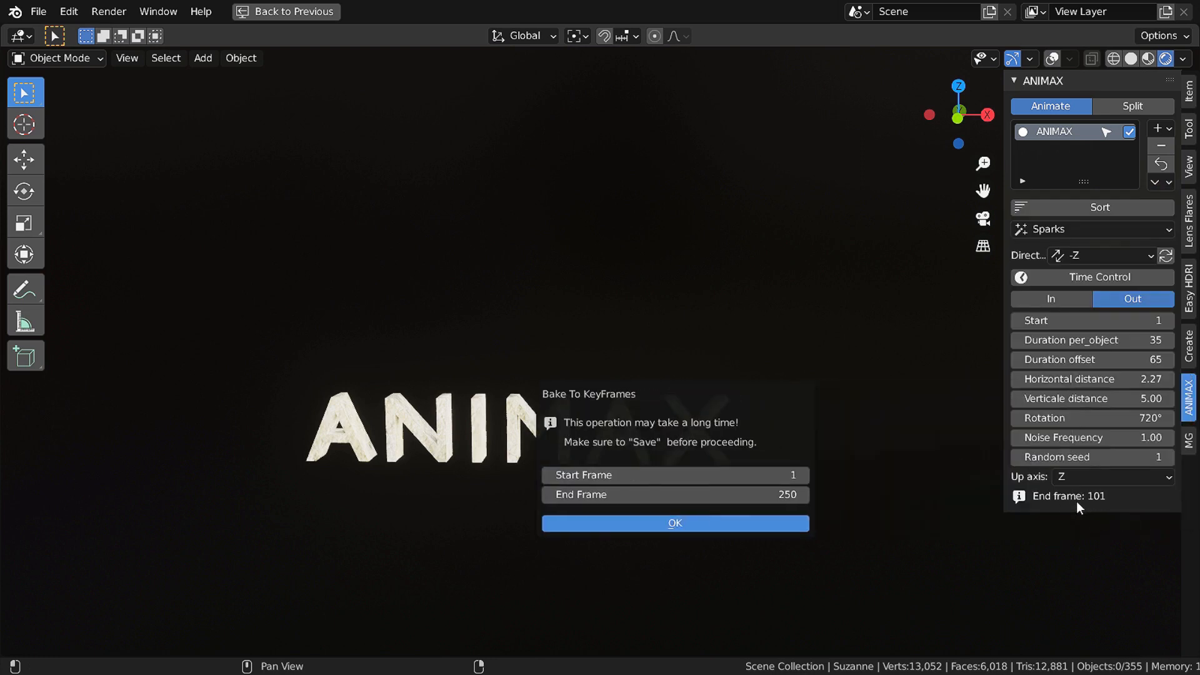
pyautogui.click(776, 495)
pyautogui.press('Return')
# Play back the baked animation, stop it, and zoom in on the text
pyautogui.press('space')
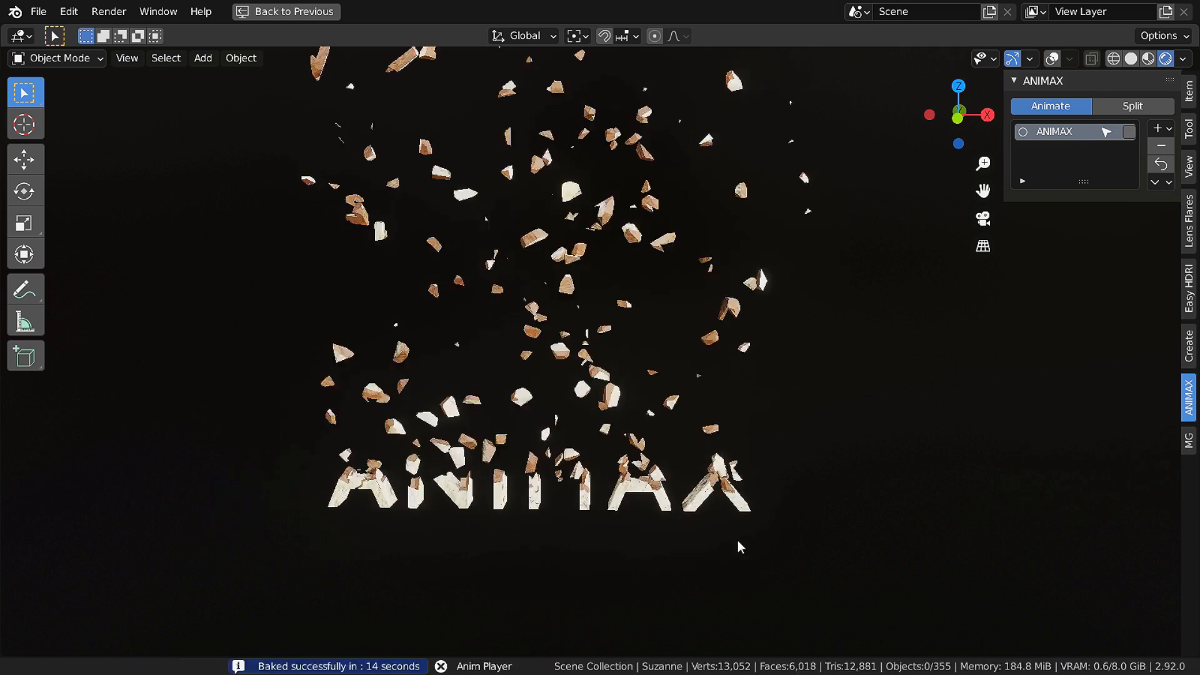
pyautogui.press('Escape')
pyautogui.scroll(2, 730, 511)
pyautogui.keyDown('shift'); pyautogui.moveTo(729, 512); pyautogui.dragTo(730, 502, button='middle'); pyautogui.keyUp('shift')
# Examine the baked keyframes in the Graph Editor, then return the bottom editor to the Timeline
pyautogui.hotkey('ctrl', 'space')
pyautogui.moveTo(227, 633); pyautogui.dragTo(227, 374)
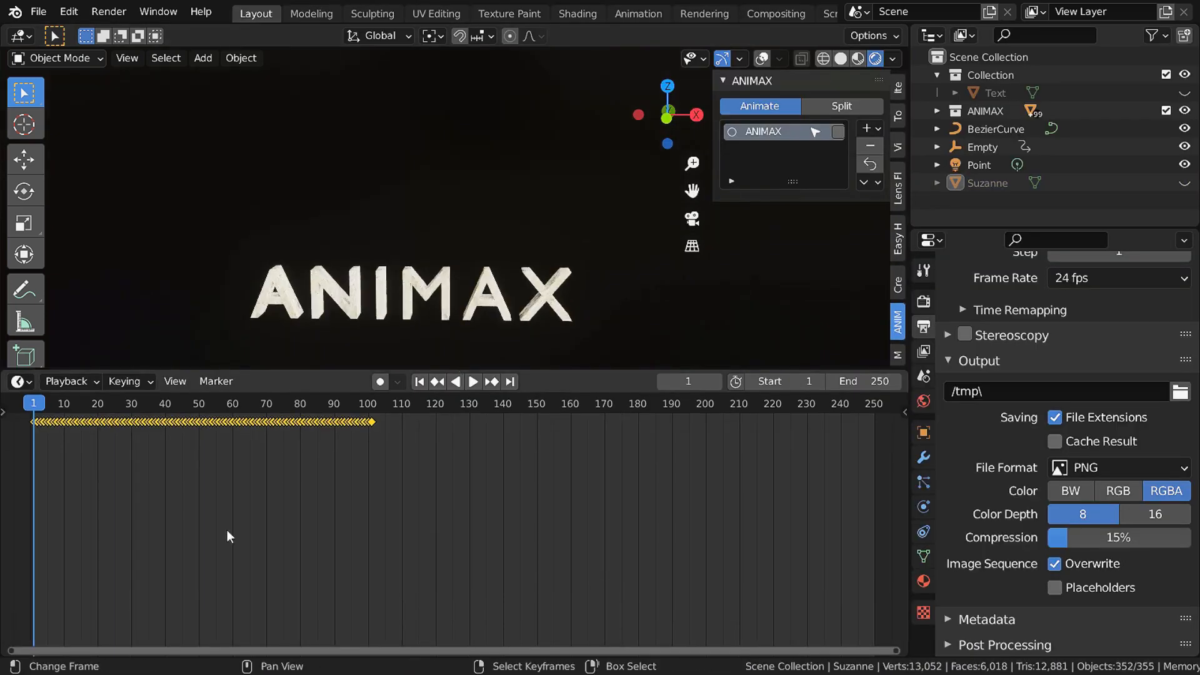
pyautogui.click(18, 381)
pyautogui.click(258, 469)
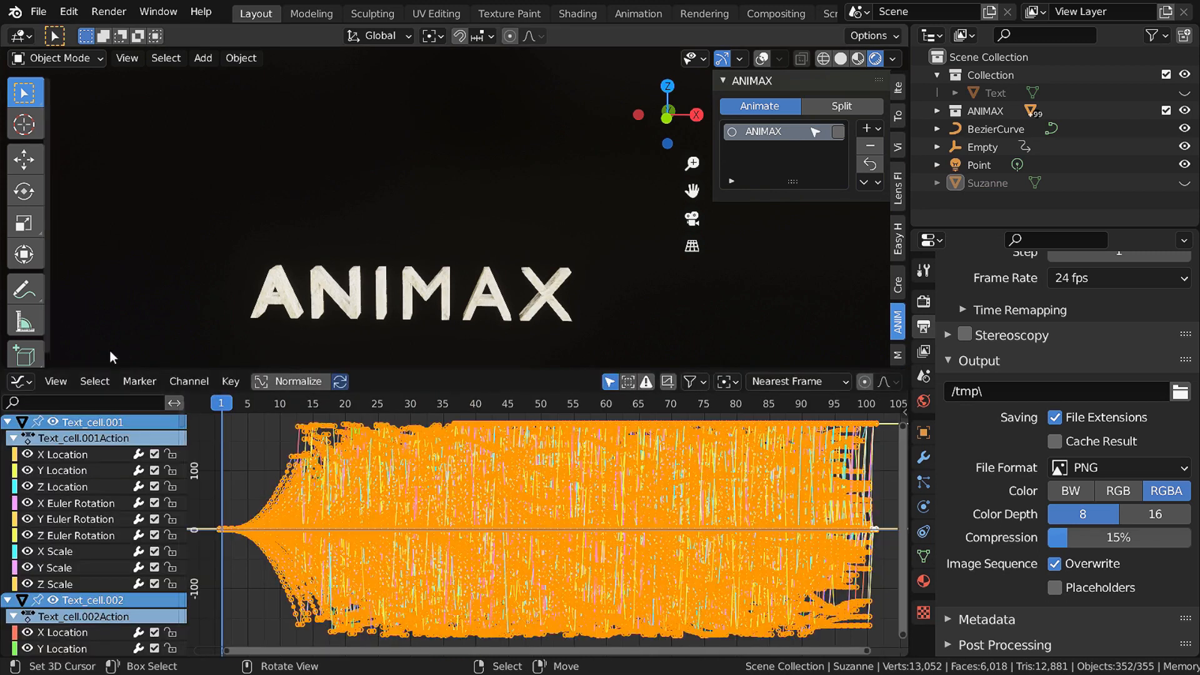
pyautogui.click(20, 381)
pyautogui.click(27, 383)
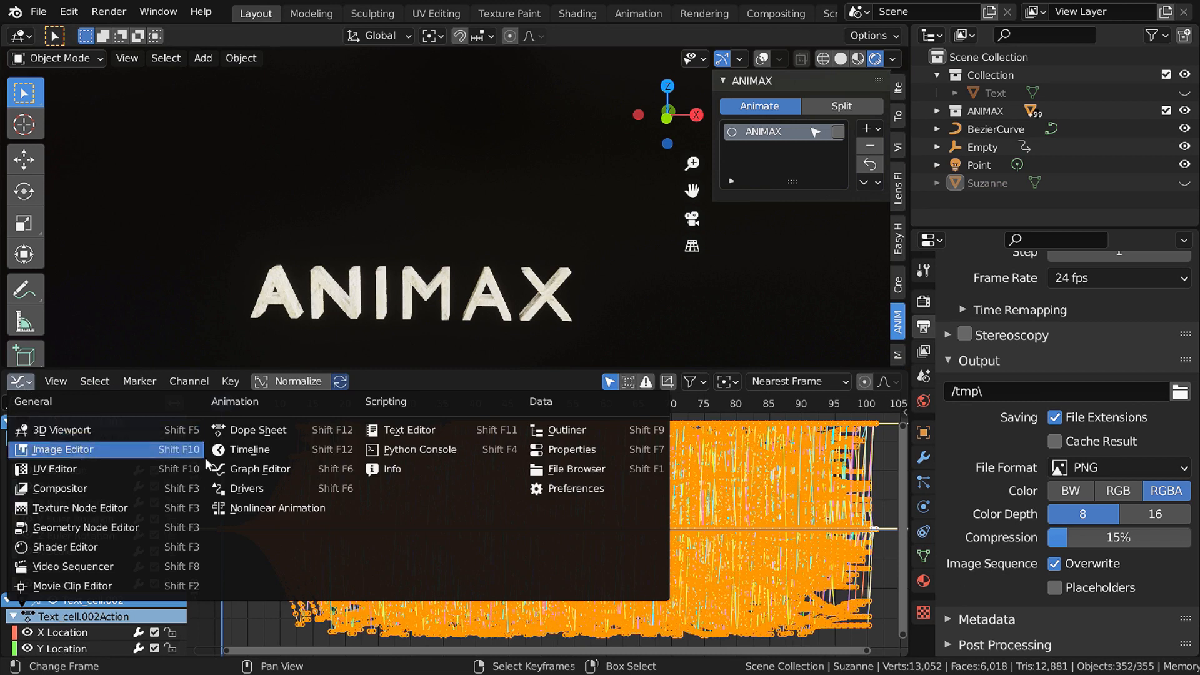
pyautogui.click(250, 449)
pyautogui.moveTo(422, 367); pyautogui.dragTo(422, 540)
# Select one text fragment in the viewport and step through frames to inspect its keyframes
pyautogui.click(924, 433)
pyautogui.click(569, 369)
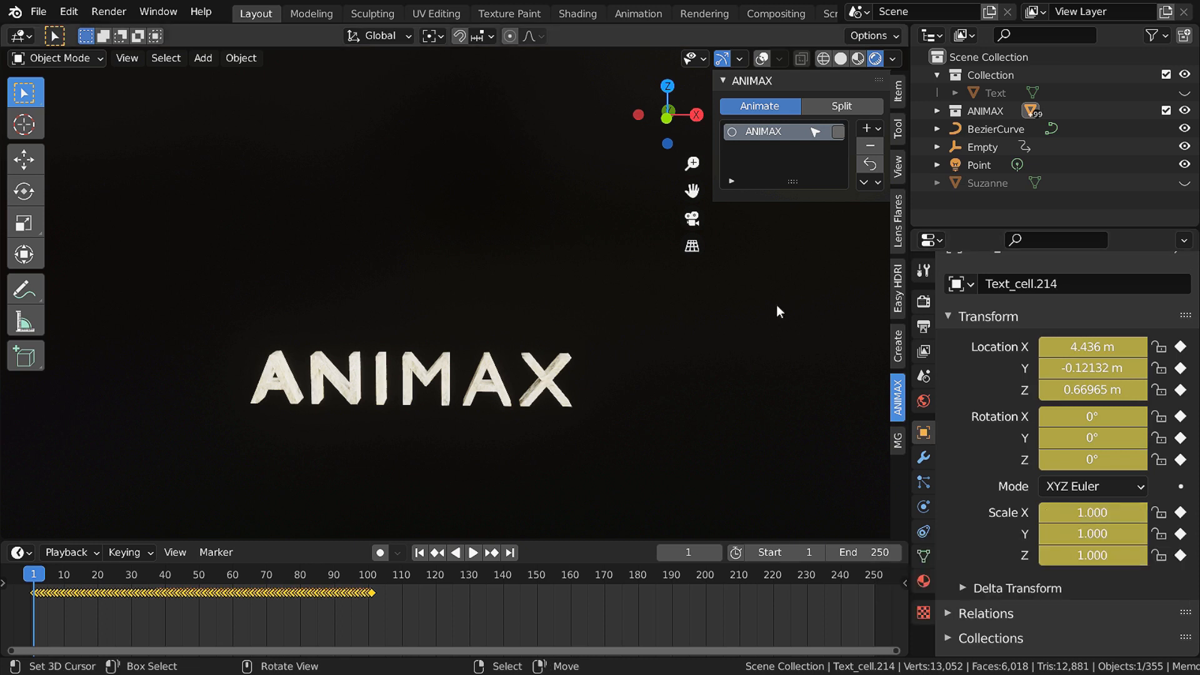
pyautogui.press('Right')
pyautogui.press('Right')
pyautogui.press('Left')
pyautogui.press('Left')
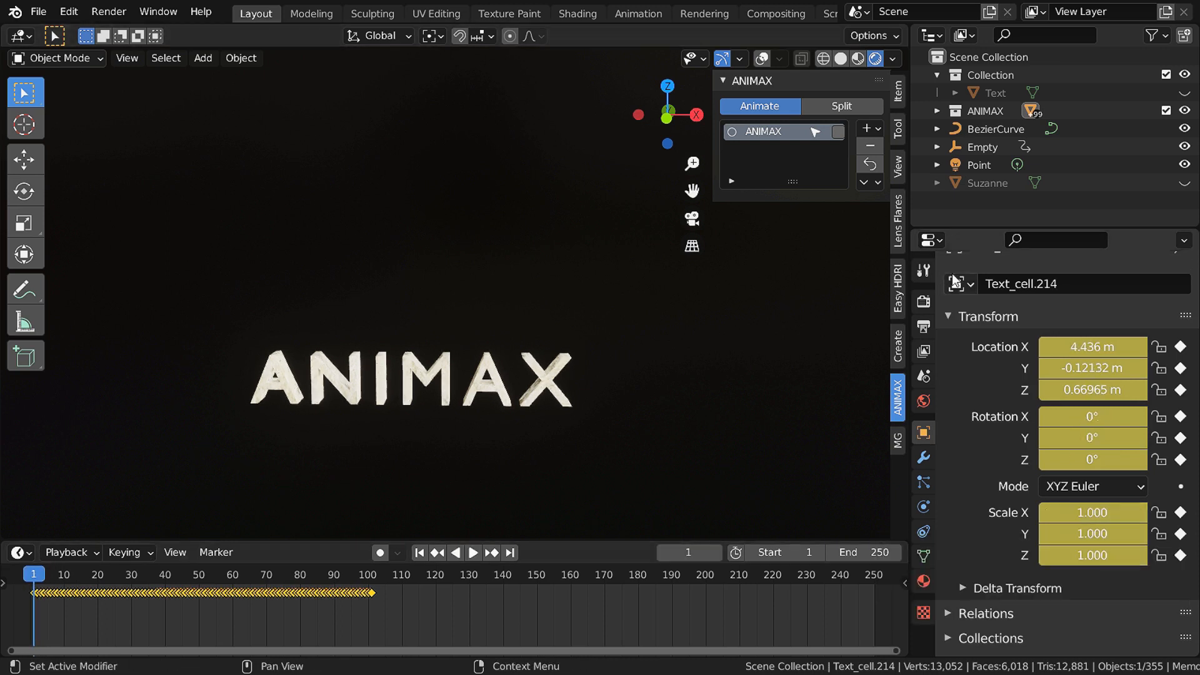
# Clear the baked keyframes, play back, and undo the clearing
pyautogui.click(864, 182)
pyautogui.click(935, 412)
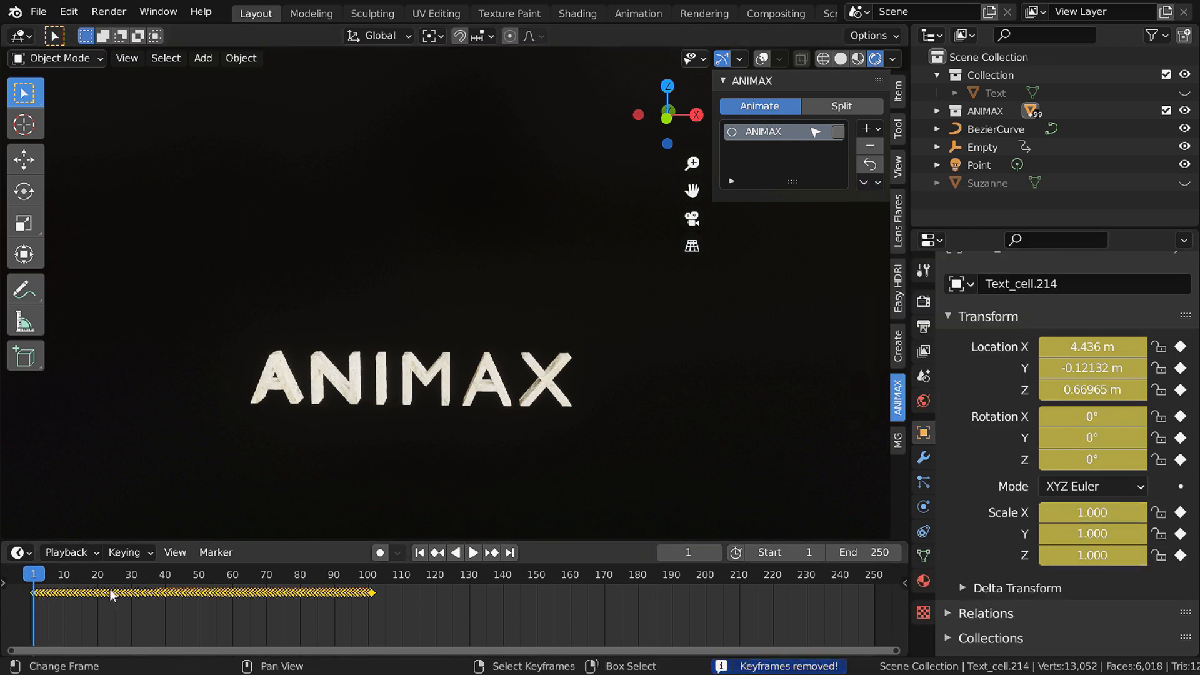
pyautogui.press('space')
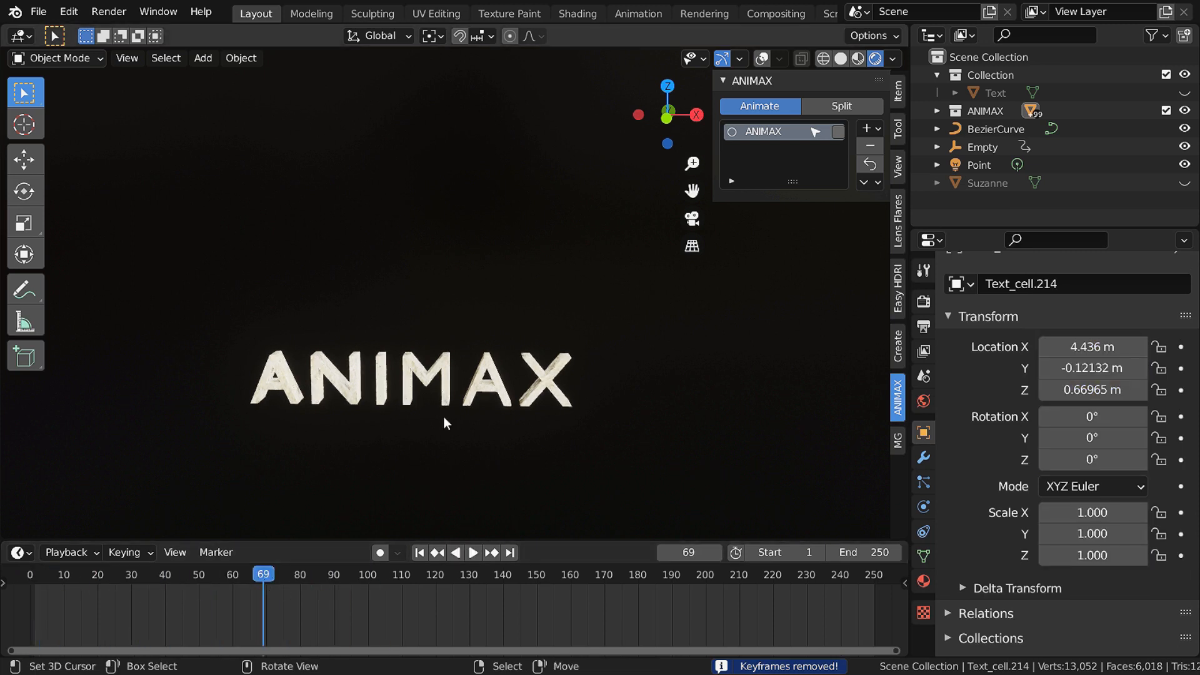
pyautogui.hotkey('shift', 'Left')
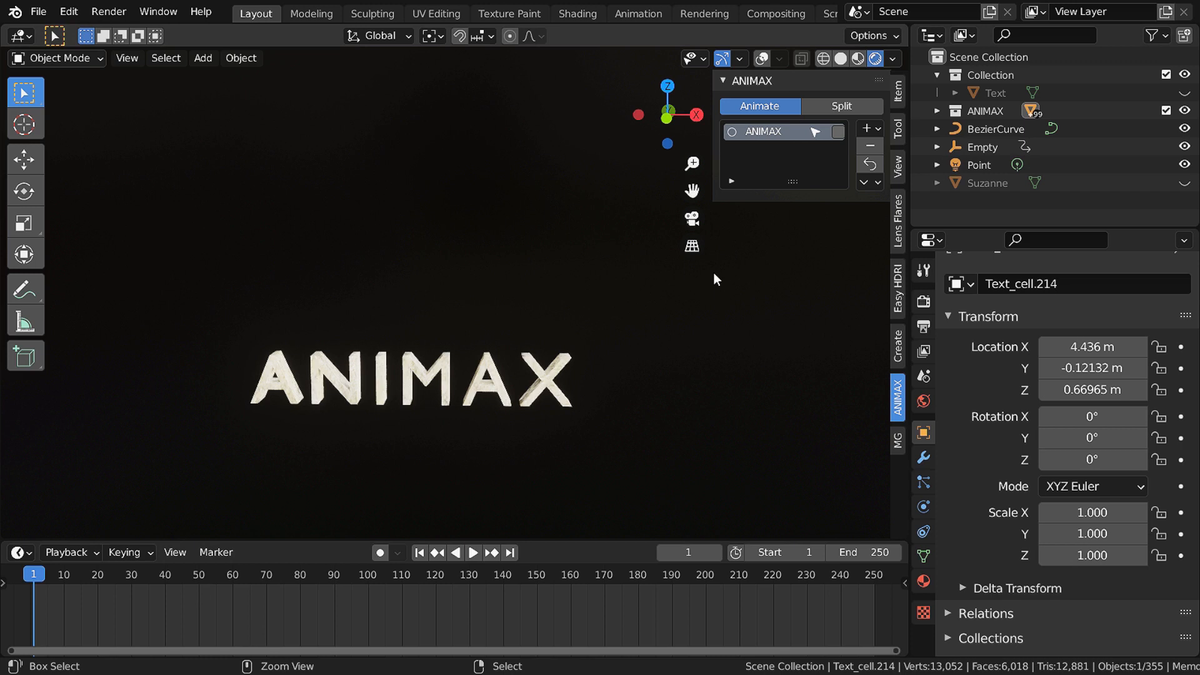
pyautogui.hotkey('ctrl', 'z')
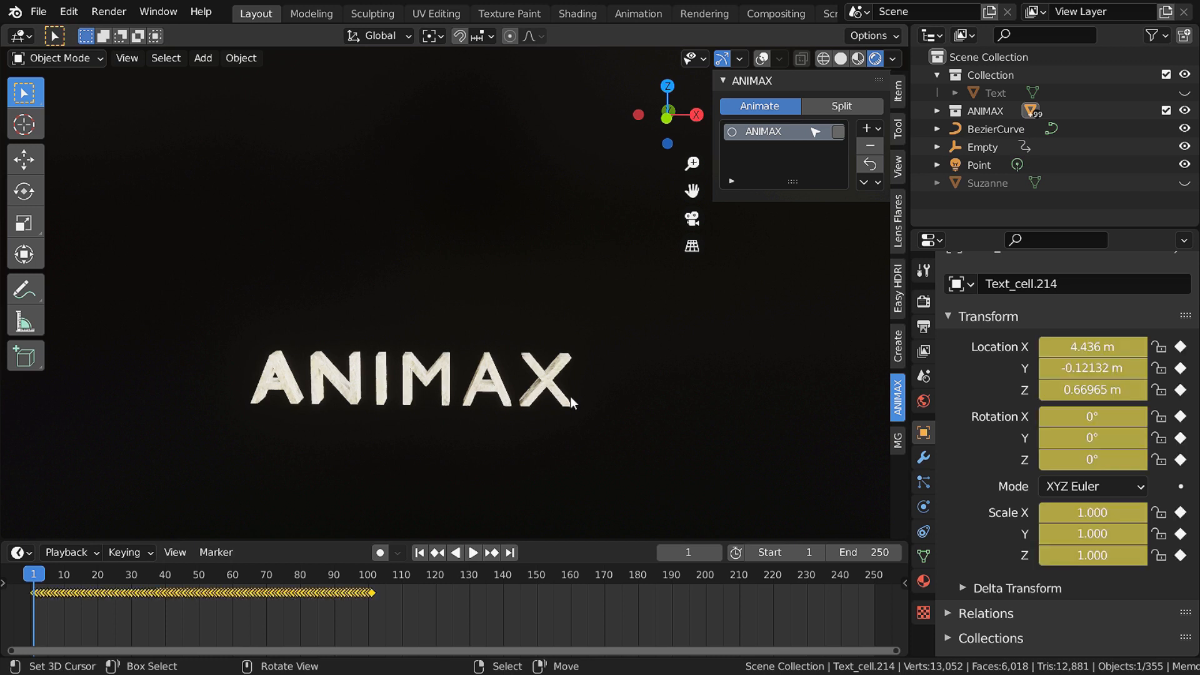
# Play and stop the restored animation, then zoom the view toward the text
pyautogui.press('space')
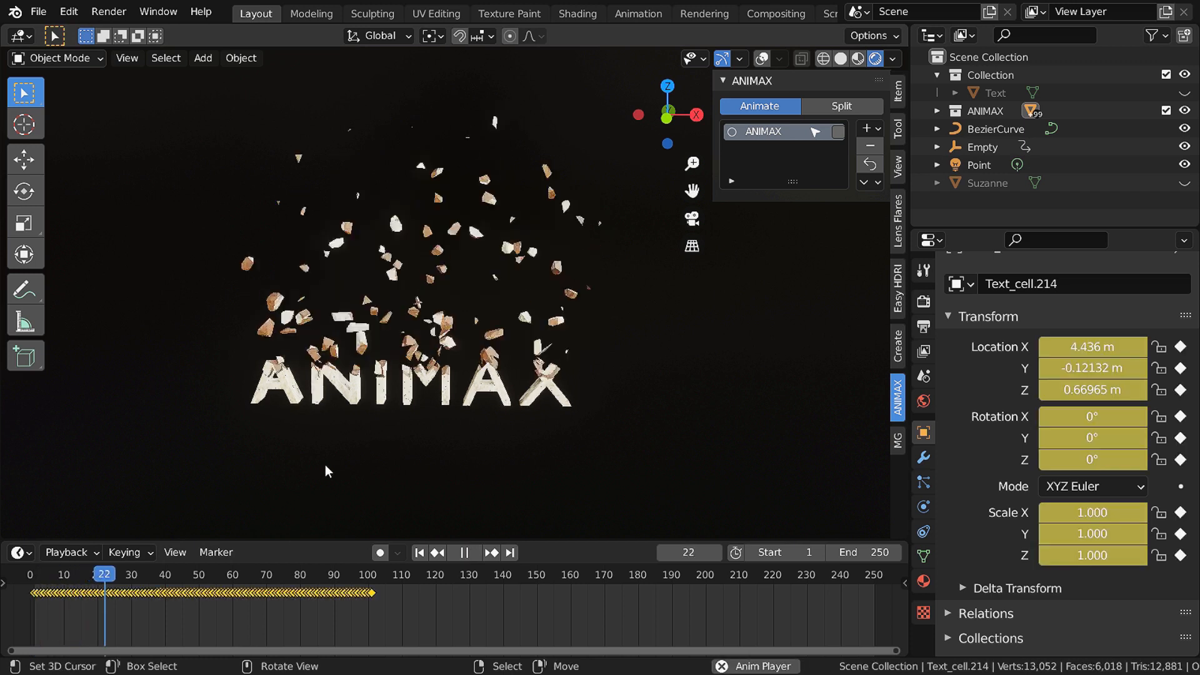
pyautogui.press('Escape')
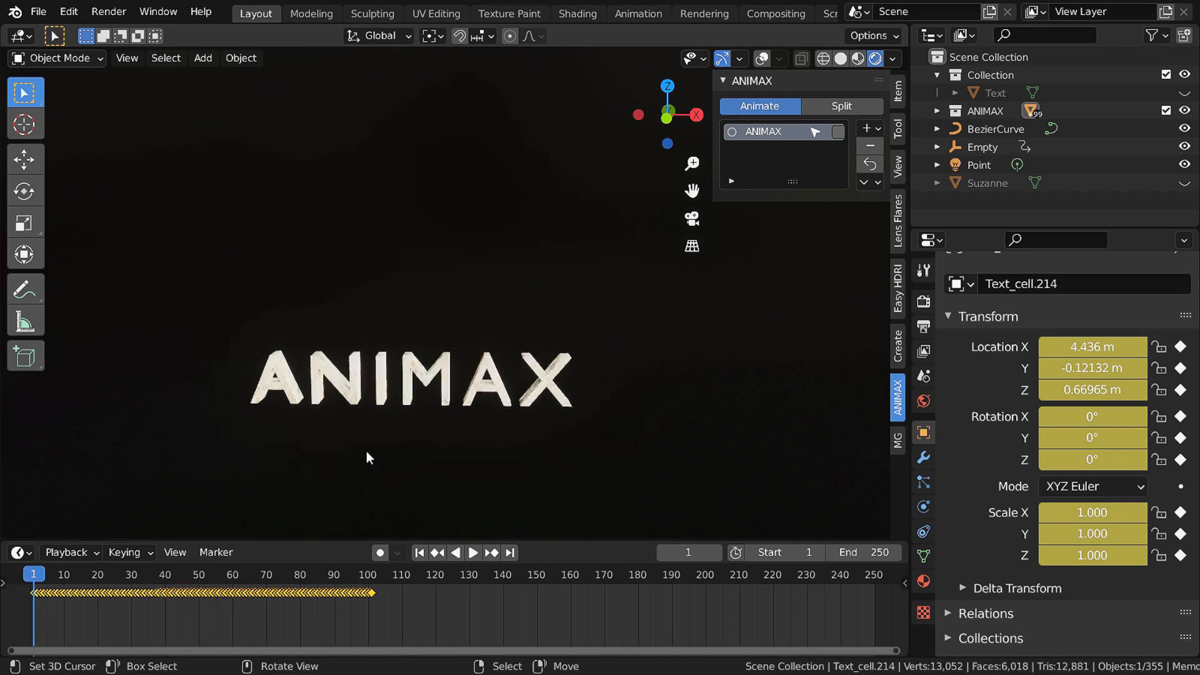
pyautogui.scroll(3, 400, 417)
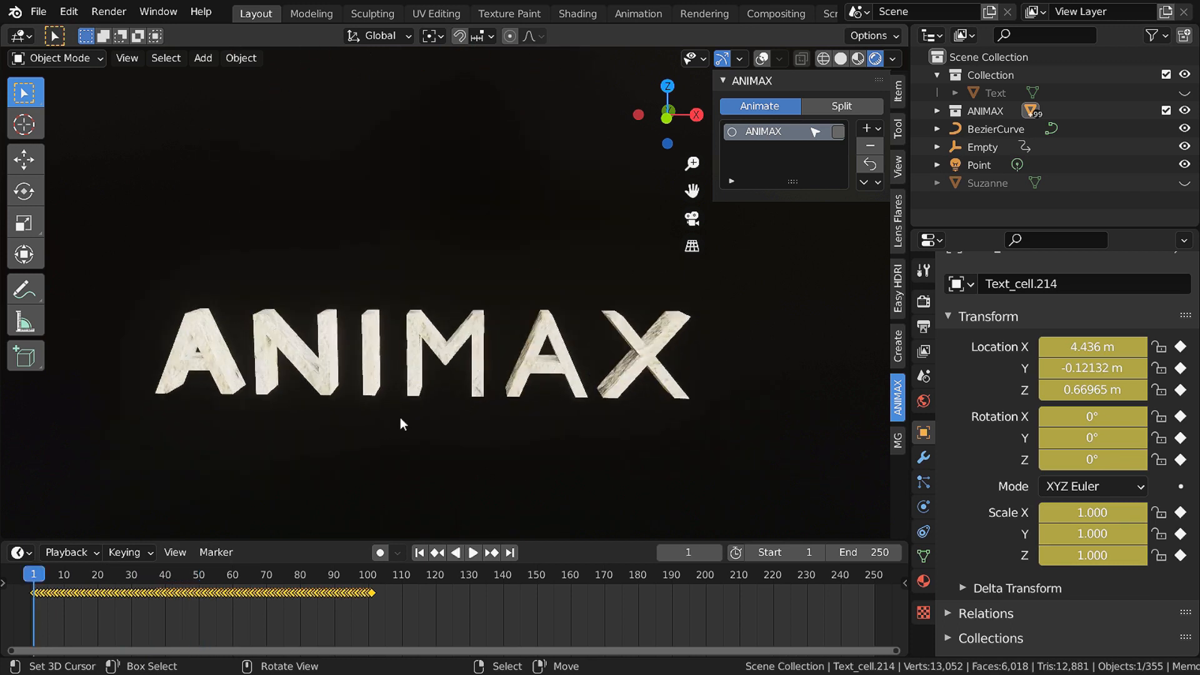
# Enable the ANIMAX effect, switch the preset to Streaks, and preview it in the maximized viewport
pyautogui.click(838, 131)
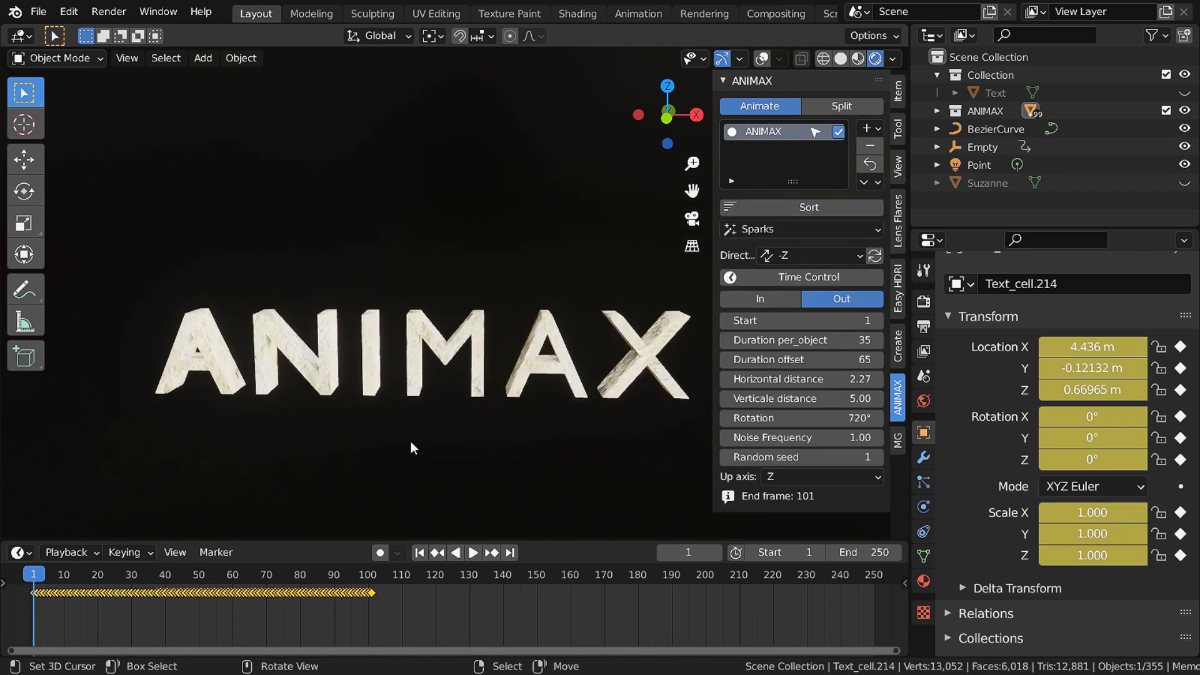
pyautogui.click(782, 228)
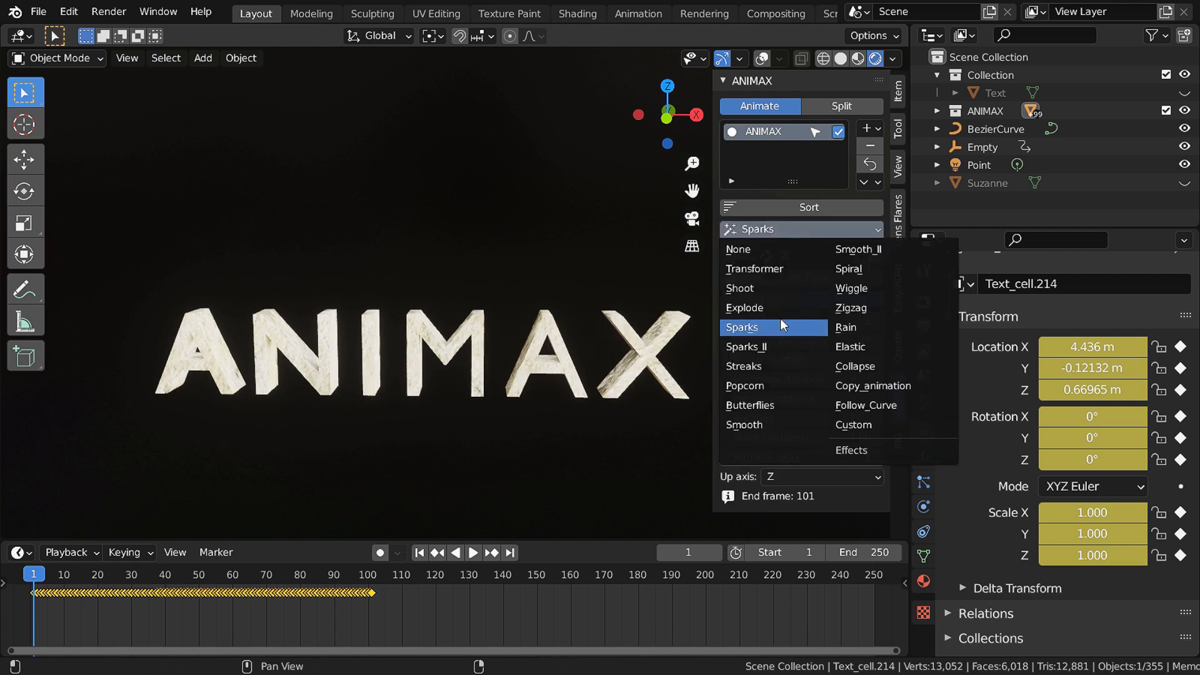
pyautogui.click(778, 366)
pyautogui.hotkey('ctrl', 'space')
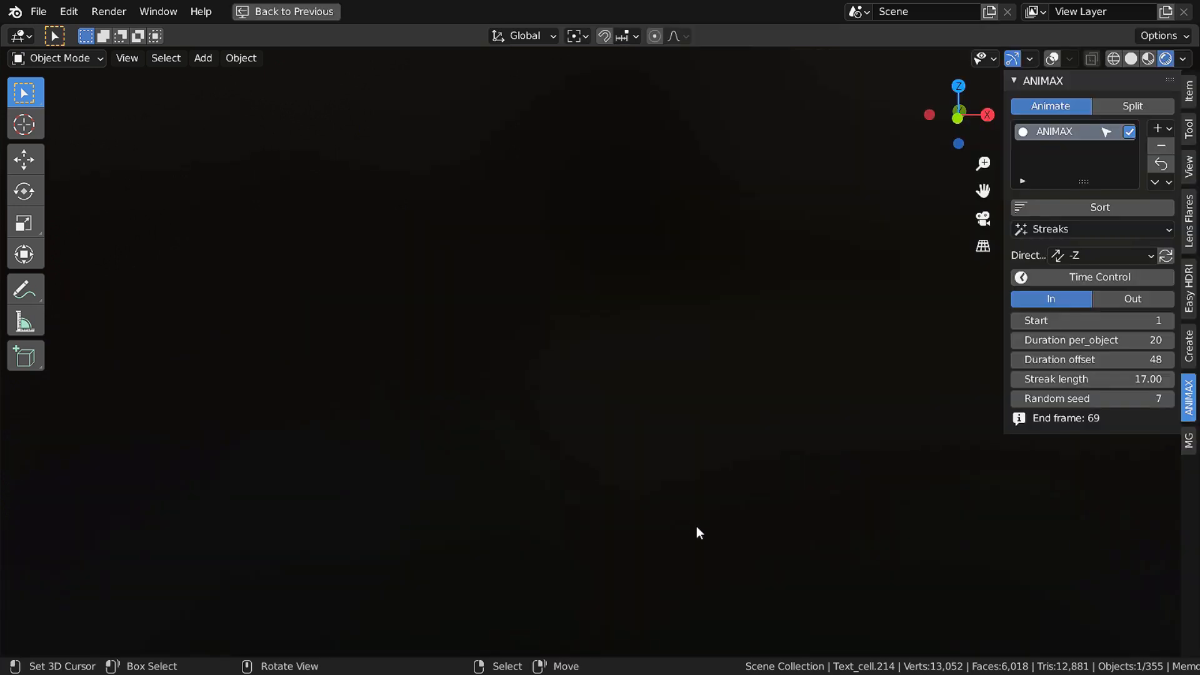
pyautogui.press('space')
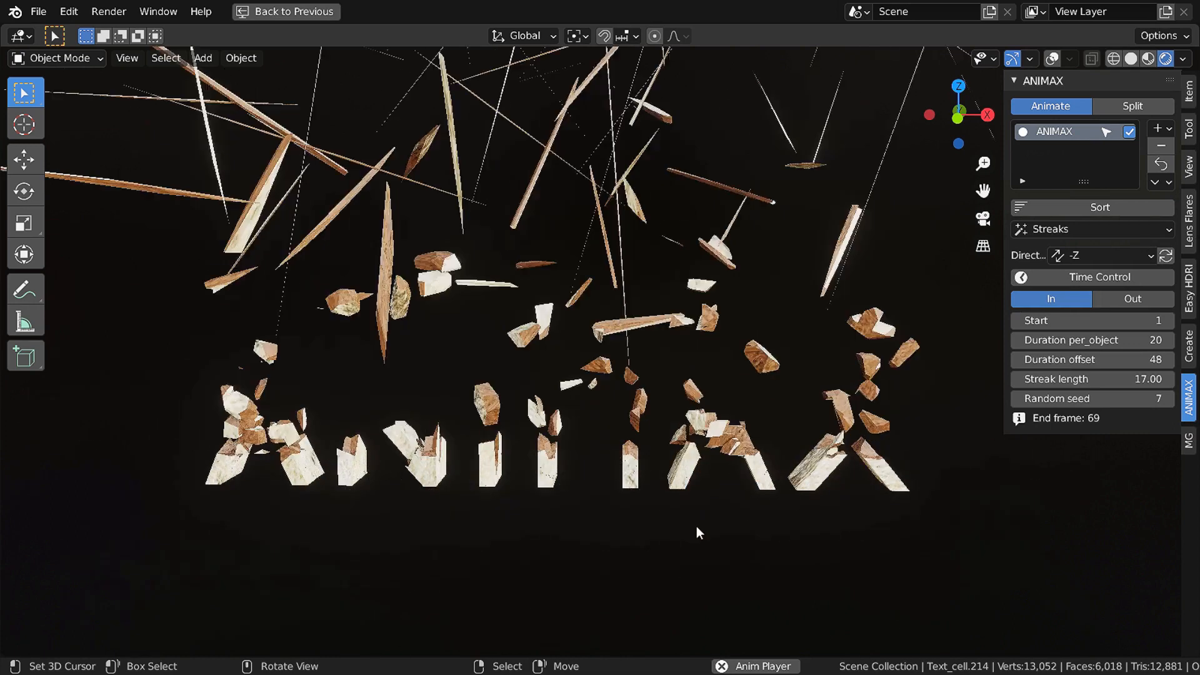
pyautogui.press('Escape')
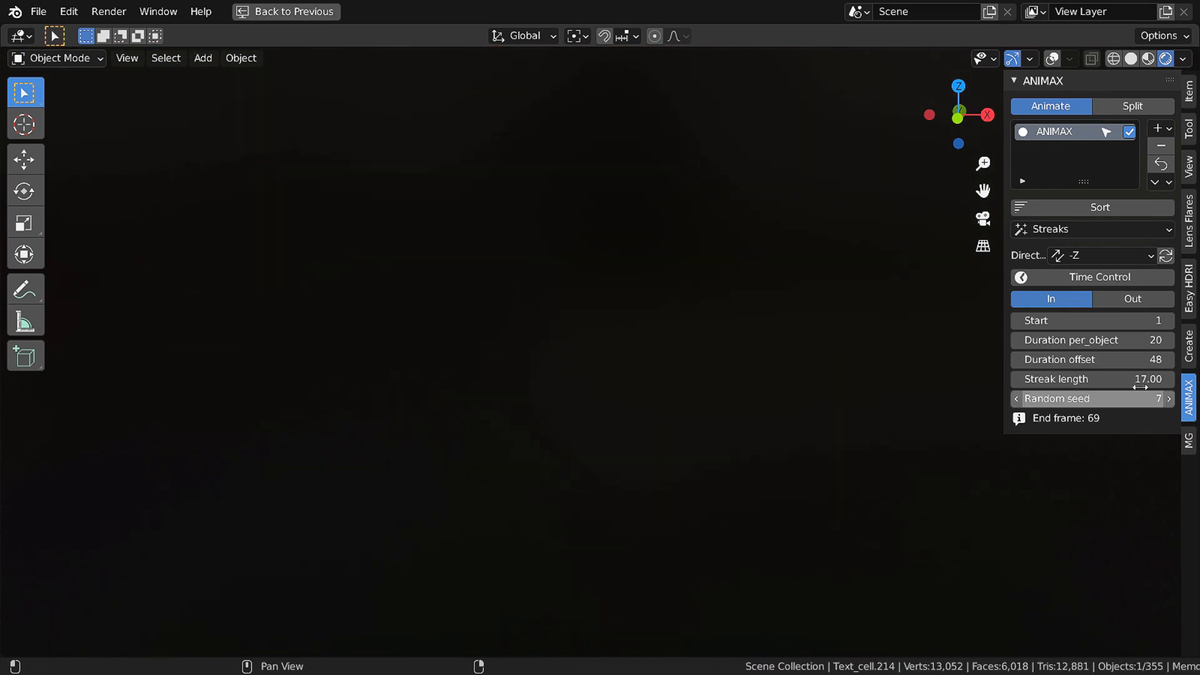
# Set Duration per_object to 35 and Duration offset to 65, then preview the playback
pyautogui.click(1131, 346)
pyautogui.write('35')
pyautogui.press('Tab')
pyautogui.write('65')
pyautogui.press('Return')
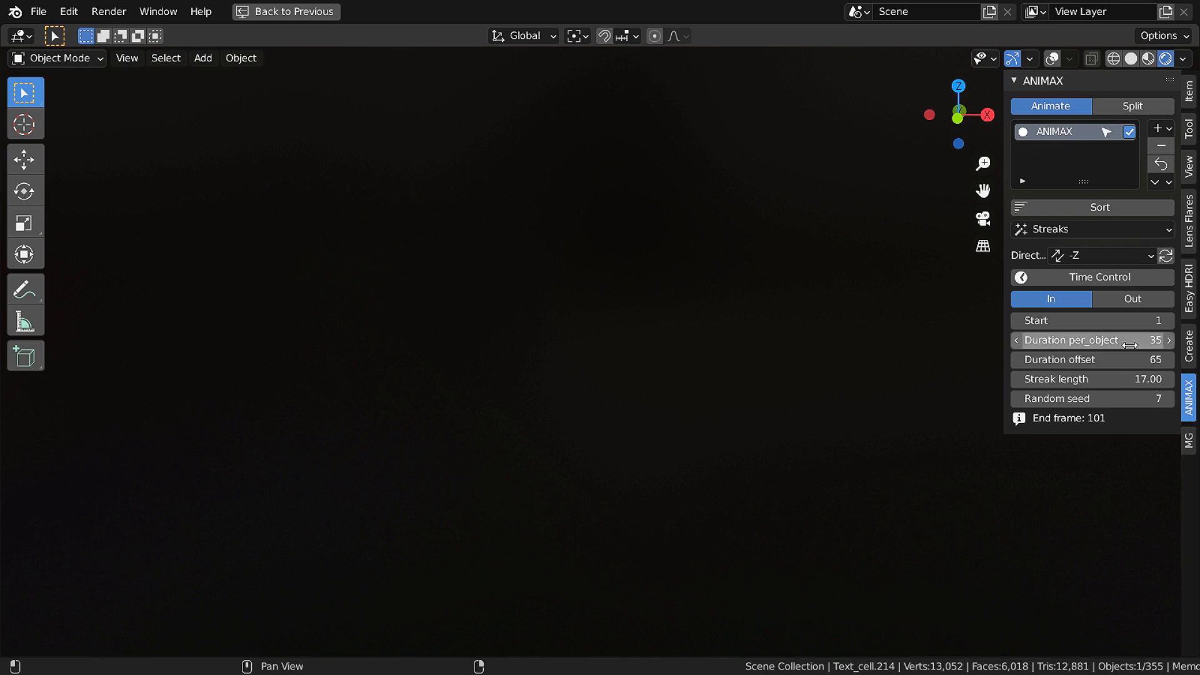
pyautogui.press('space')
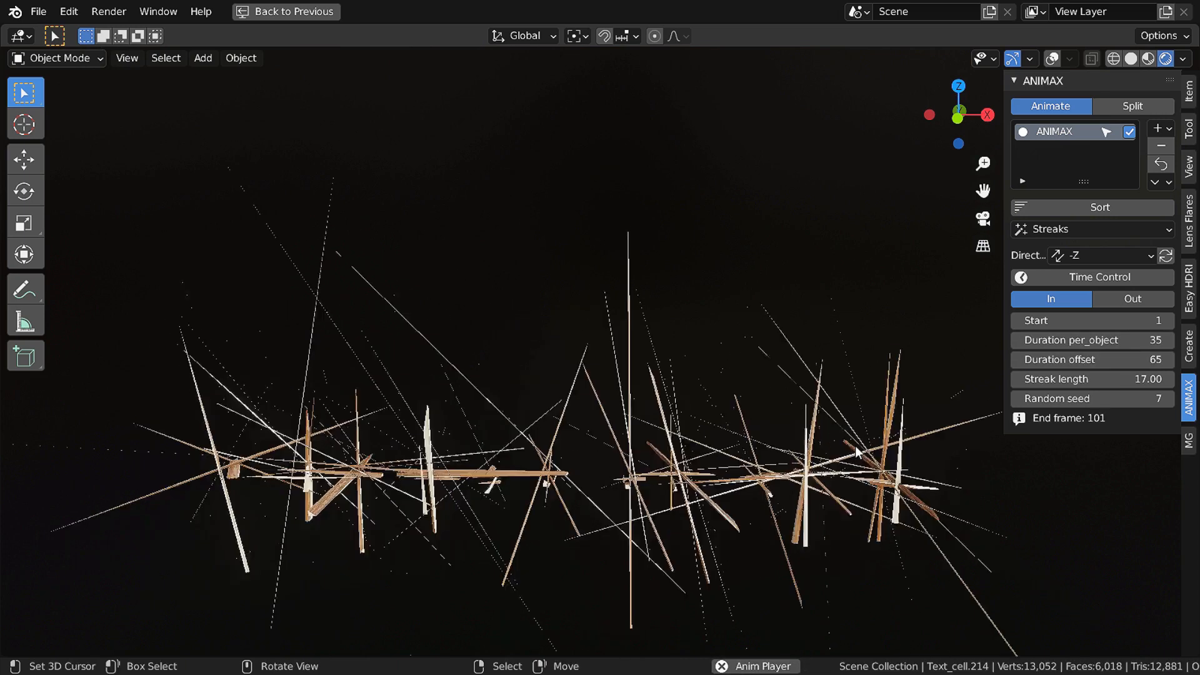
pyautogui.press('Escape')
# Switch the time control to Out and preview the animation
pyautogui.click(1146, 297)
pyautogui.press('space')
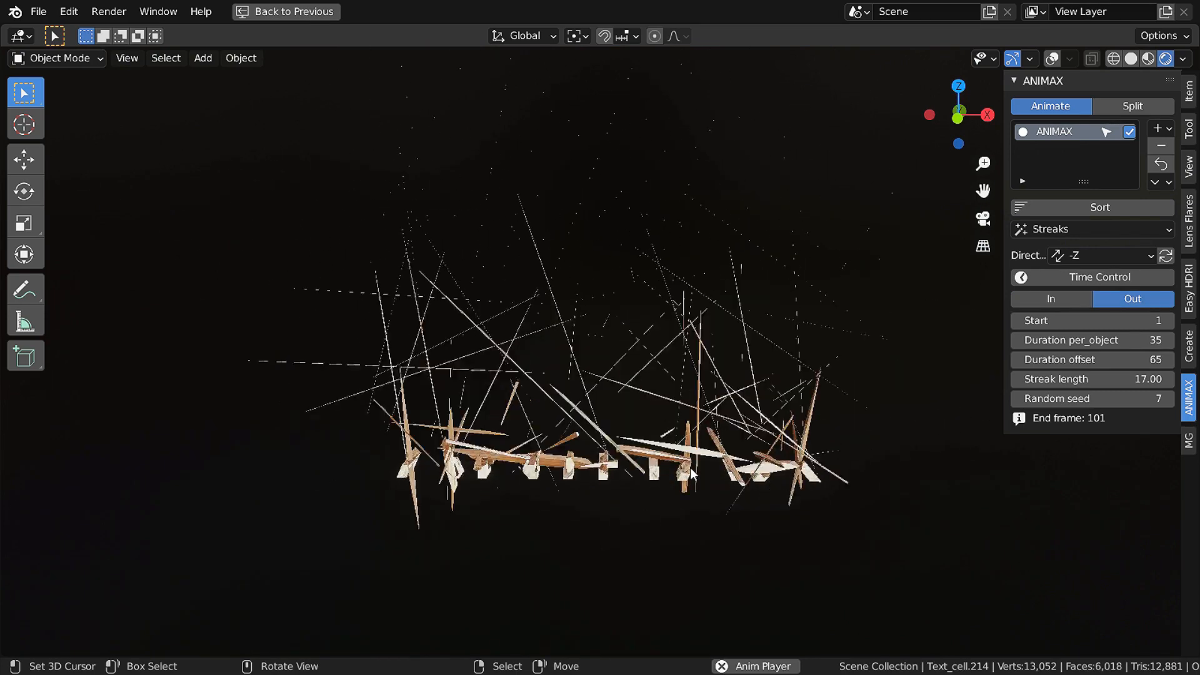
pyautogui.press('Escape')
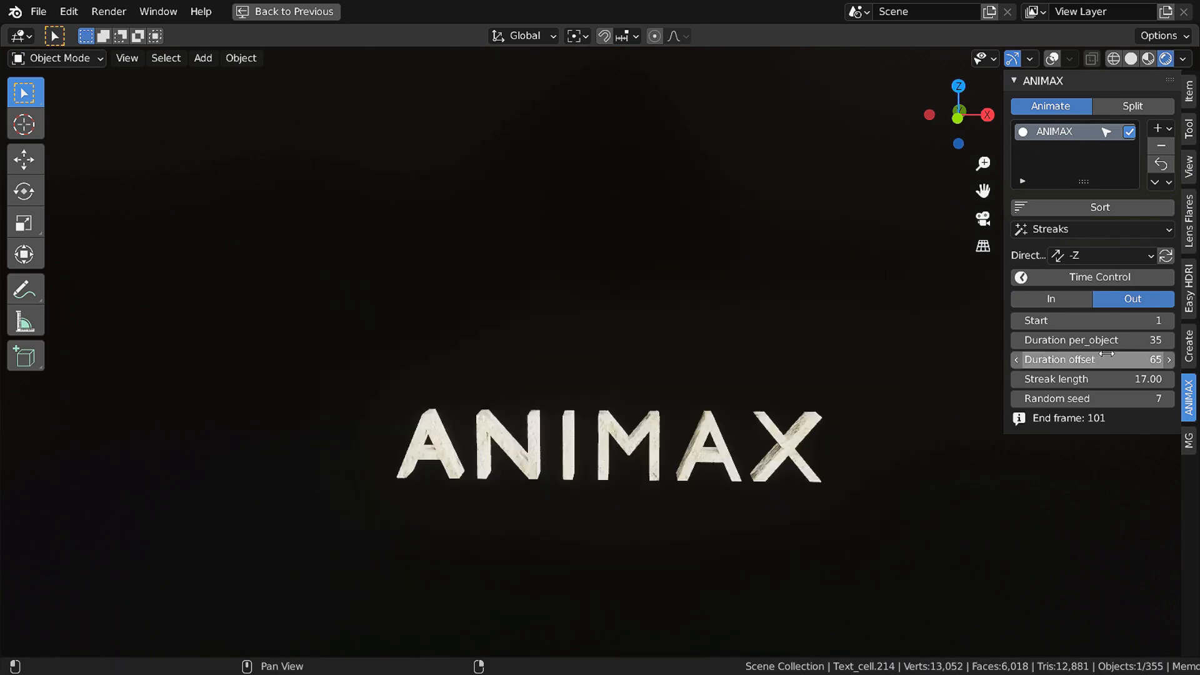
# Adjust Duration per_object to 45 while previewing the playback
pyautogui.moveTo(1092, 339); pyautogui.dragTo(1135, 340)
pyautogui.press('space')
pyautogui.scroll(-2, 838, 507)
pyautogui.press('Escape')
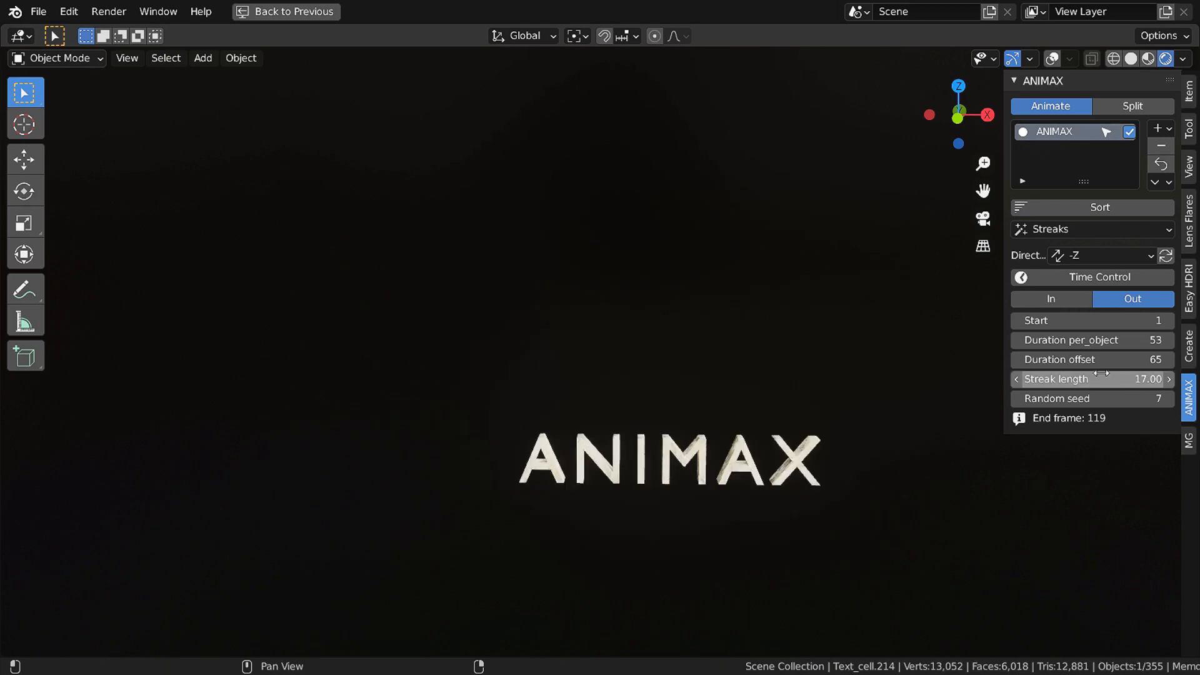
pyautogui.click(1103, 348)
pyautogui.press('Return')
pyautogui.press('space')
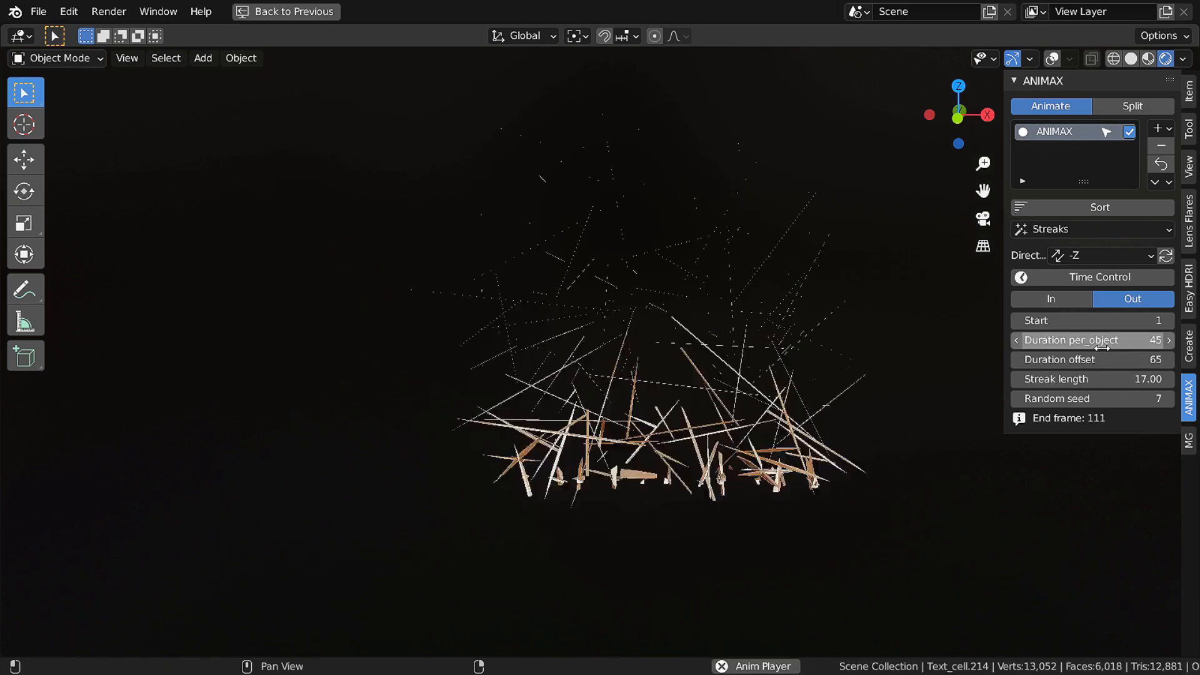
pyautogui.press('Escape')
# Set Streak length to 5 and preview the animation
pyautogui.click(1116, 373)
pyautogui.write('5')
pyautogui.press('Return')
pyautogui.press('space')
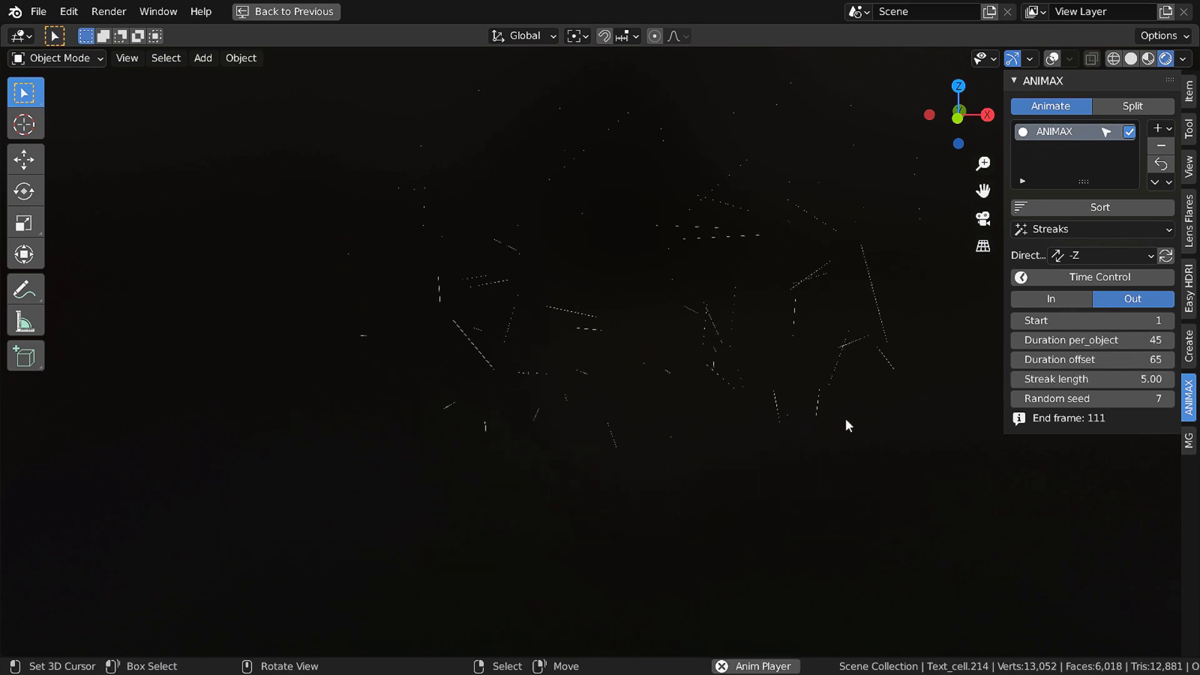
pyautogui.scroll(5, 844, 422)
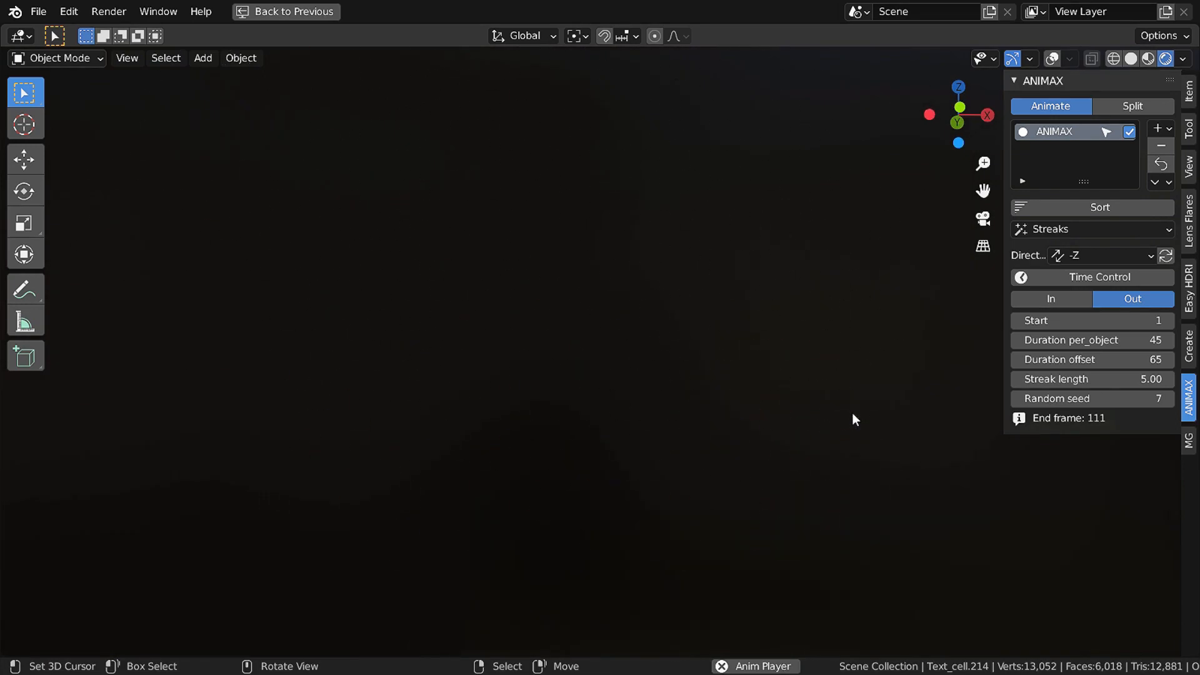
pyautogui.scroll(-2, 851, 418)
pyautogui.press('Escape')
# Bake the Streaks animation to keyframes over frames 1 to 101
pyautogui.click(1161, 181)
pyautogui.click(1116, 376)
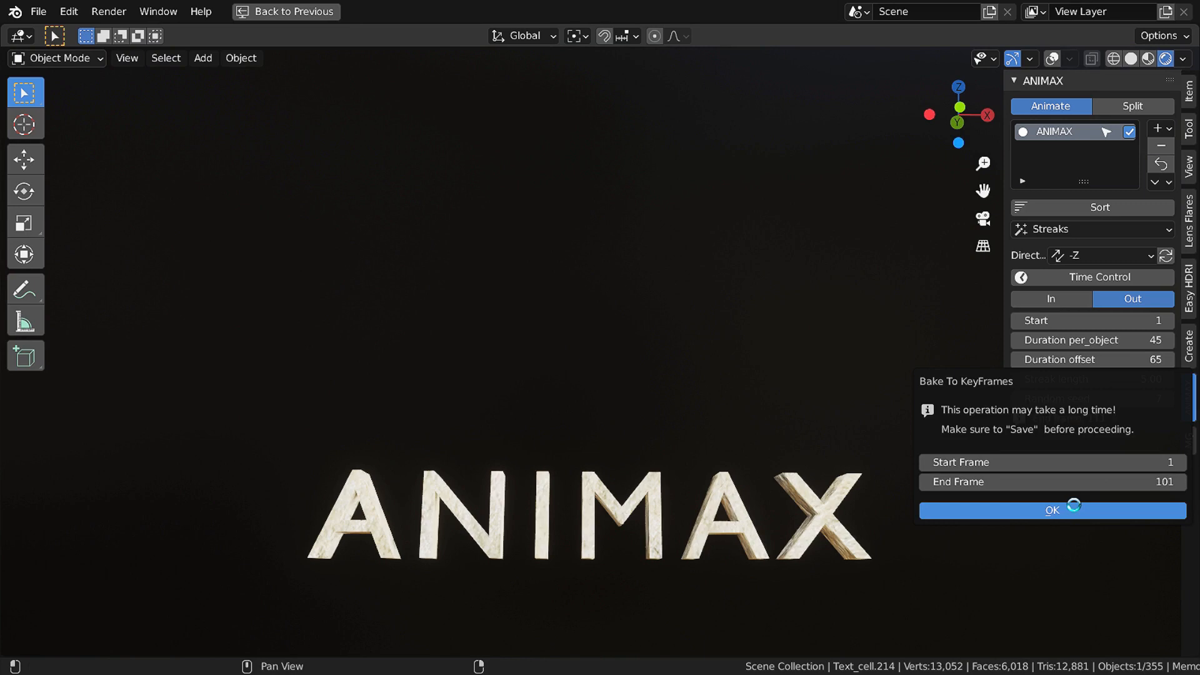
pyautogui.press('space')
pyautogui.press('Escape')
# Unhide Suzanne, select it, and move it above the ANIMAX text
pyautogui.hotkey('ctrl', 'space')
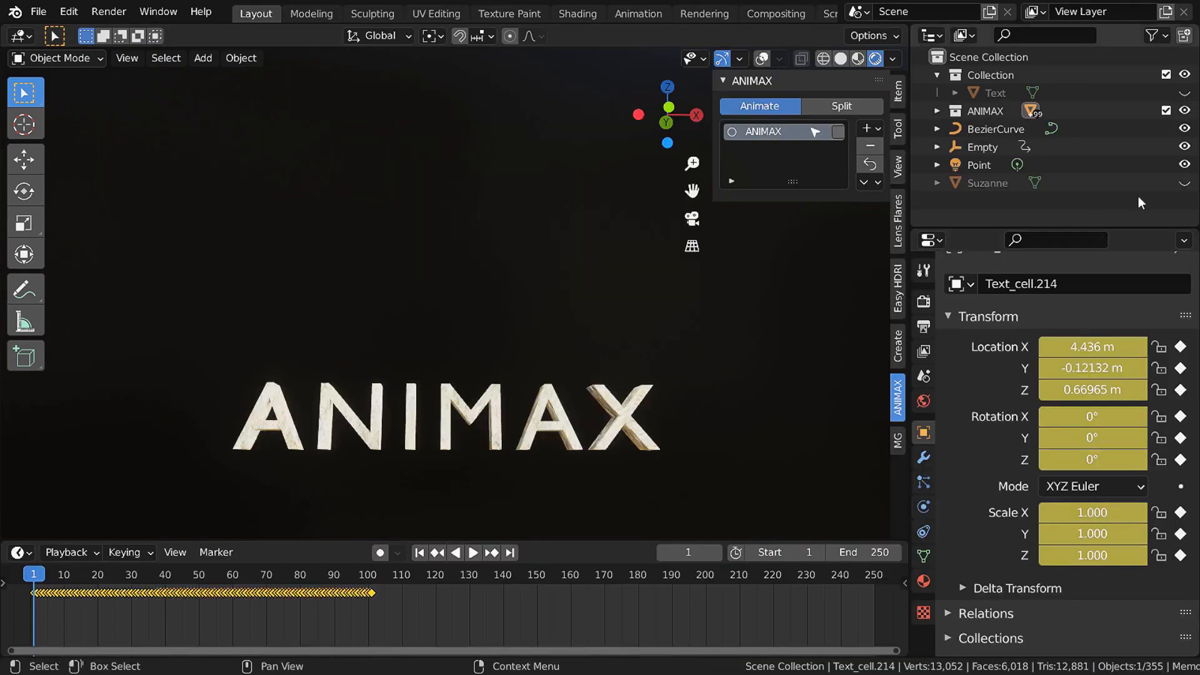
pyautogui.click(1184, 182)
pyautogui.click(1000, 182)
pyautogui.press('g')
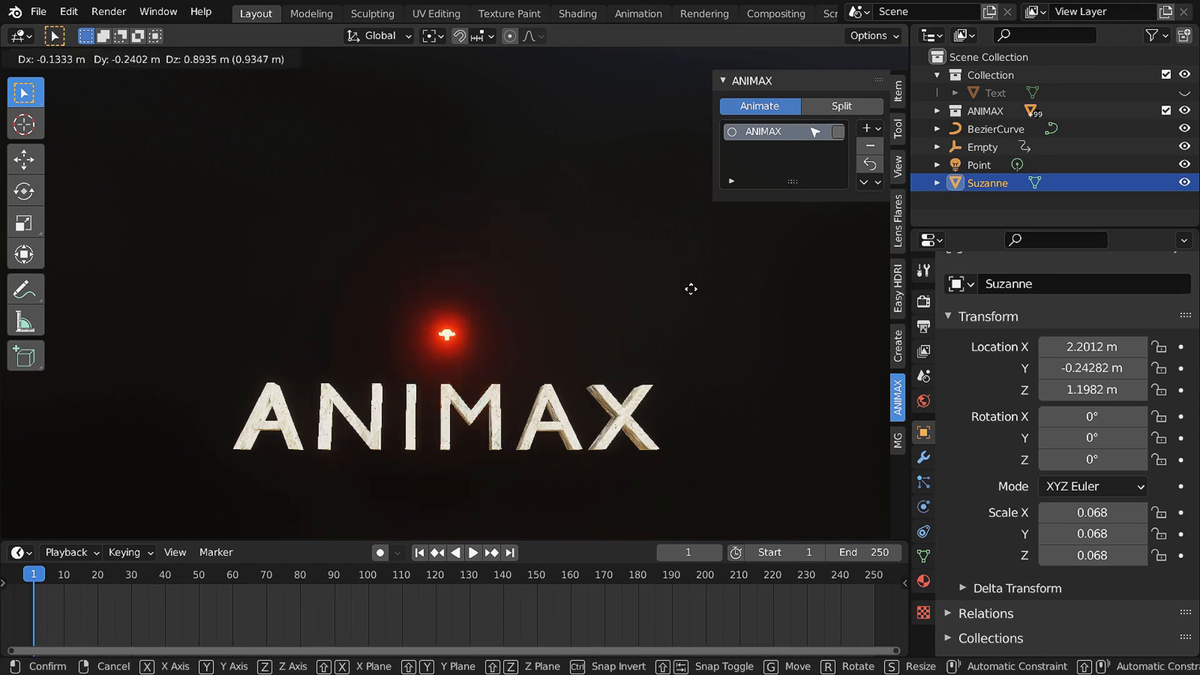
pyautogui.click(625, 126)
# Enable ANIMAX for Suzanne and choose the Shoot effect
pyautogui.click(838, 131)
pyautogui.click(809, 229)
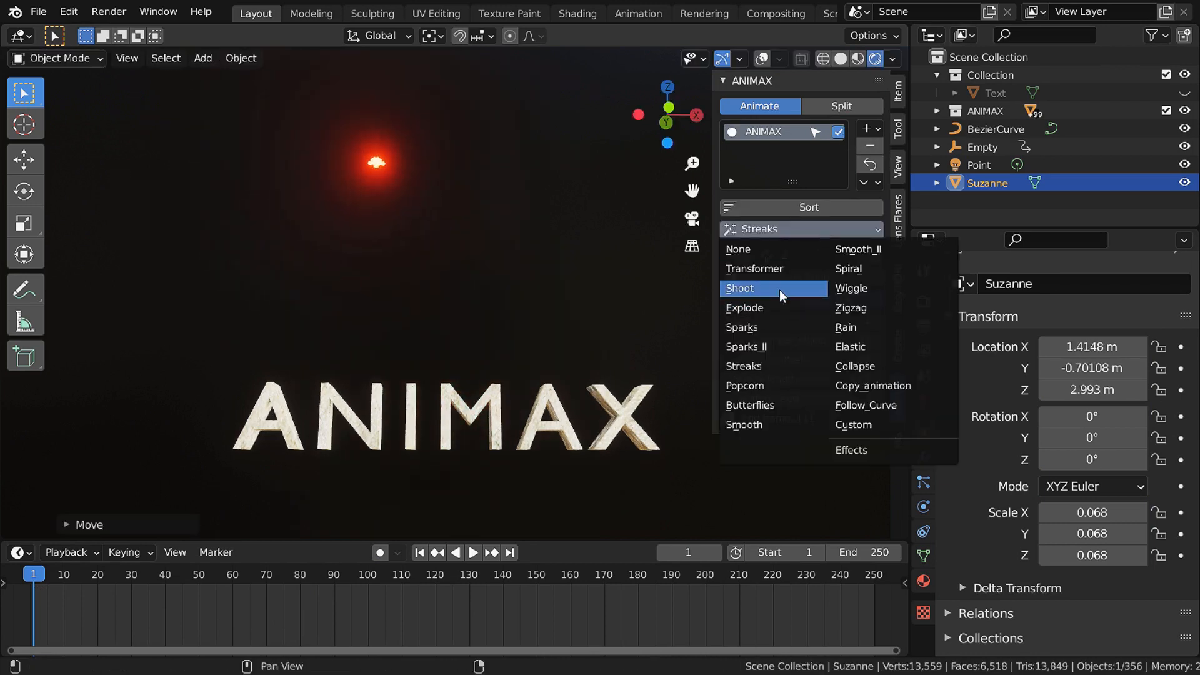
pyautogui.click(780, 291)
# Set the Shoot effect's Duration per object to 35 and Duration offset to 65
pyautogui.click(816, 386)
pyautogui.write('35')
pyautogui.press('Tab')
pyautogui.write('6')
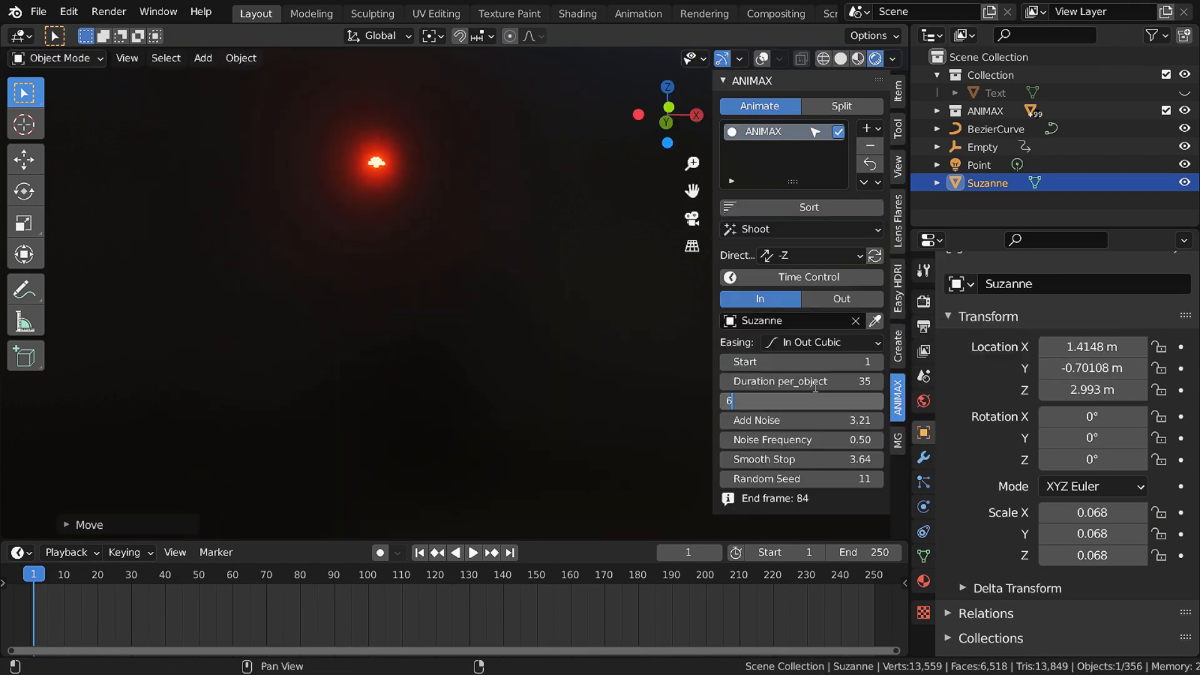
pyautogui.write('5')
pyautogui.press('Return')
# Switch the Shoot effect to Out and preview the animation
pyautogui.click(837, 305)
pyautogui.press('space')
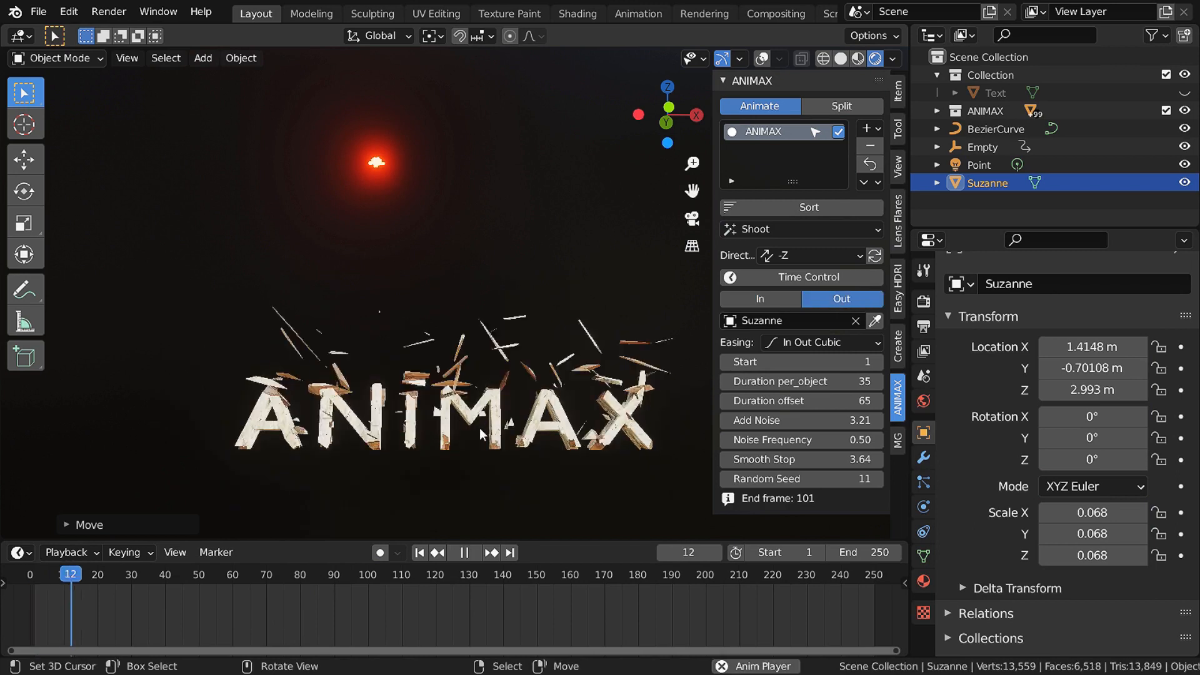
pyautogui.press('Escape')
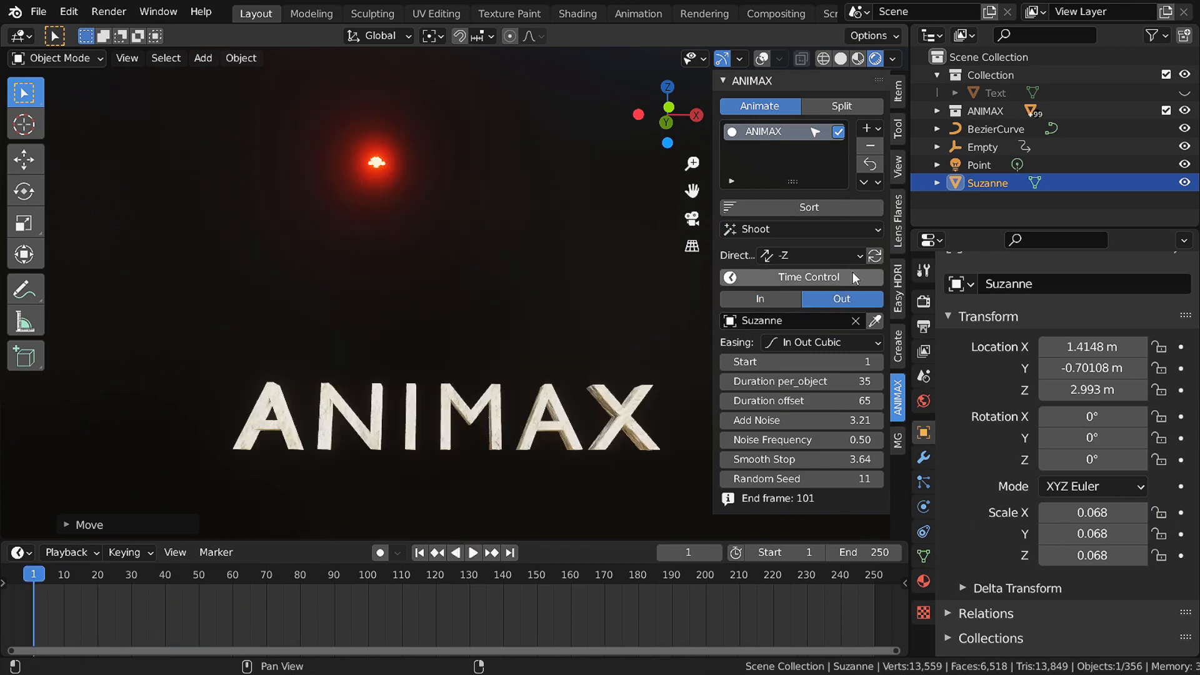
# Set the Shoot direction to Z and preview the animation
pyautogui.click(837, 255)
pyautogui.click(822, 354)
pyautogui.press('space')
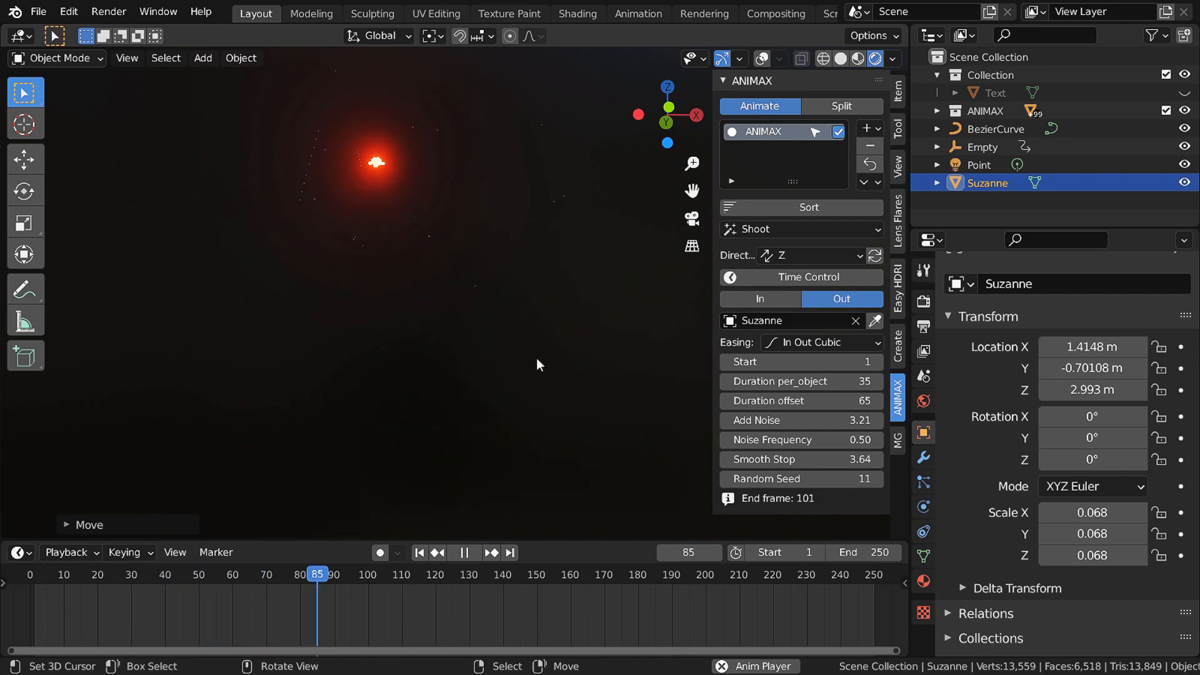
pyautogui.press('Escape')
# Maximize the viewport, reset Add Noise to 0 and preview the Shoot animation
pyautogui.hotkey('ctrl', 'alt', 'space')
pyautogui.scroll(-2, 736, 375)
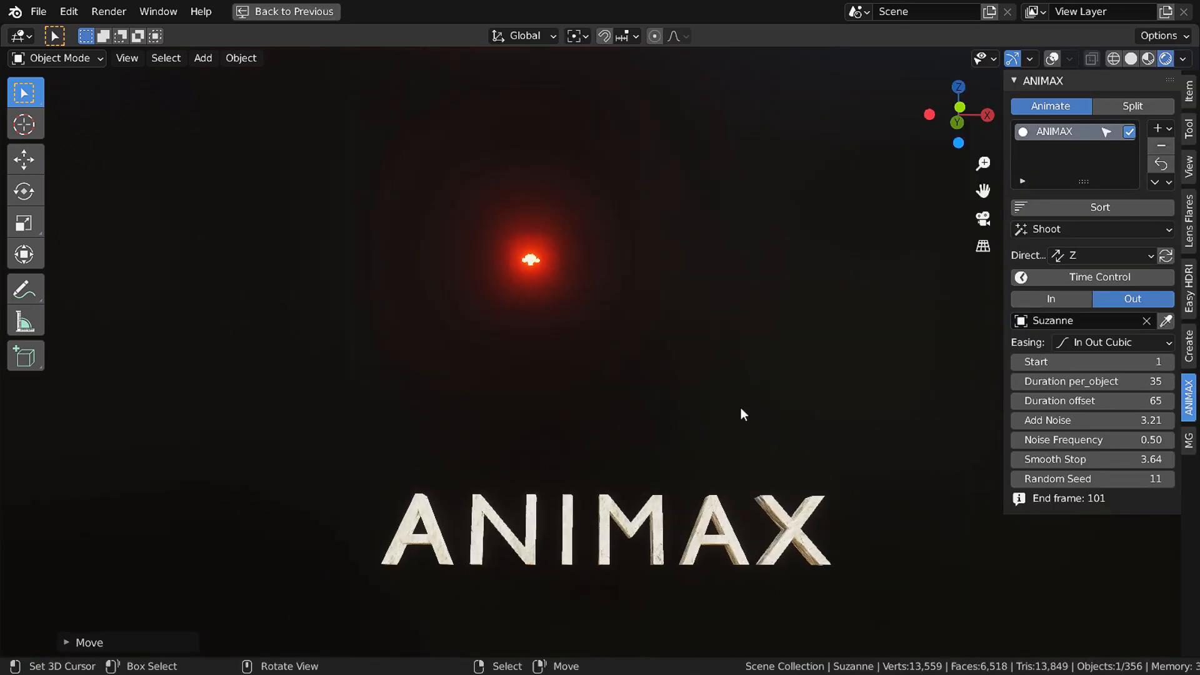
pyautogui.press('space')
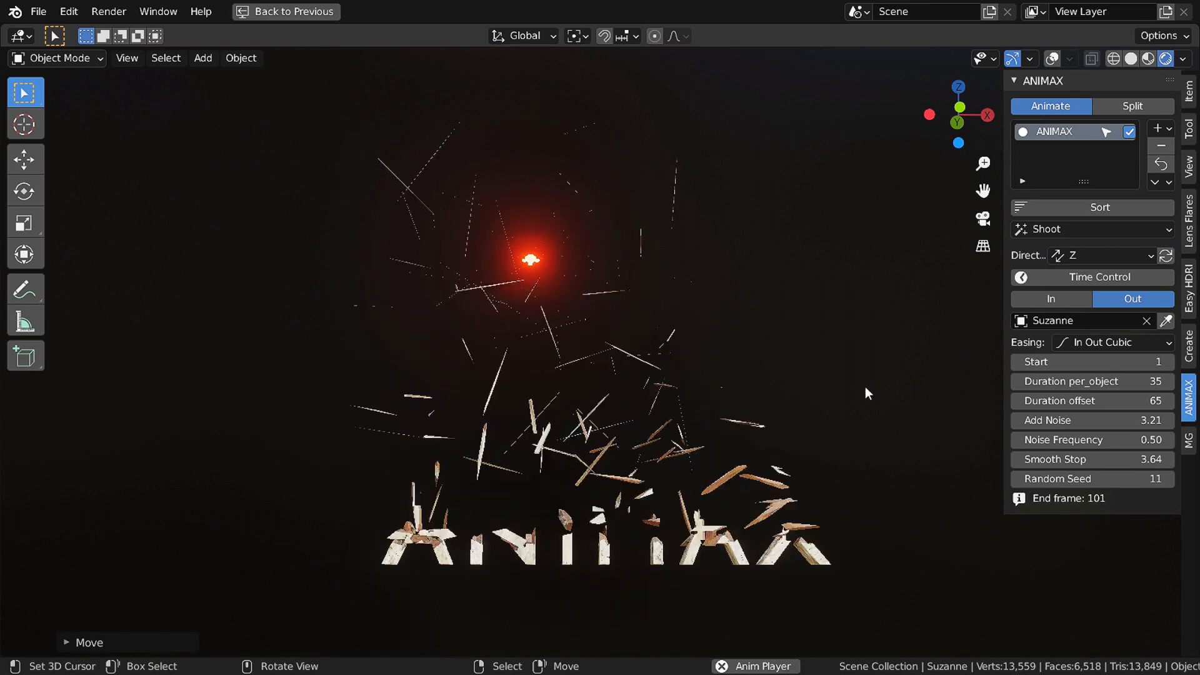
pyautogui.press('Escape')
pyautogui.press('BackSpace')
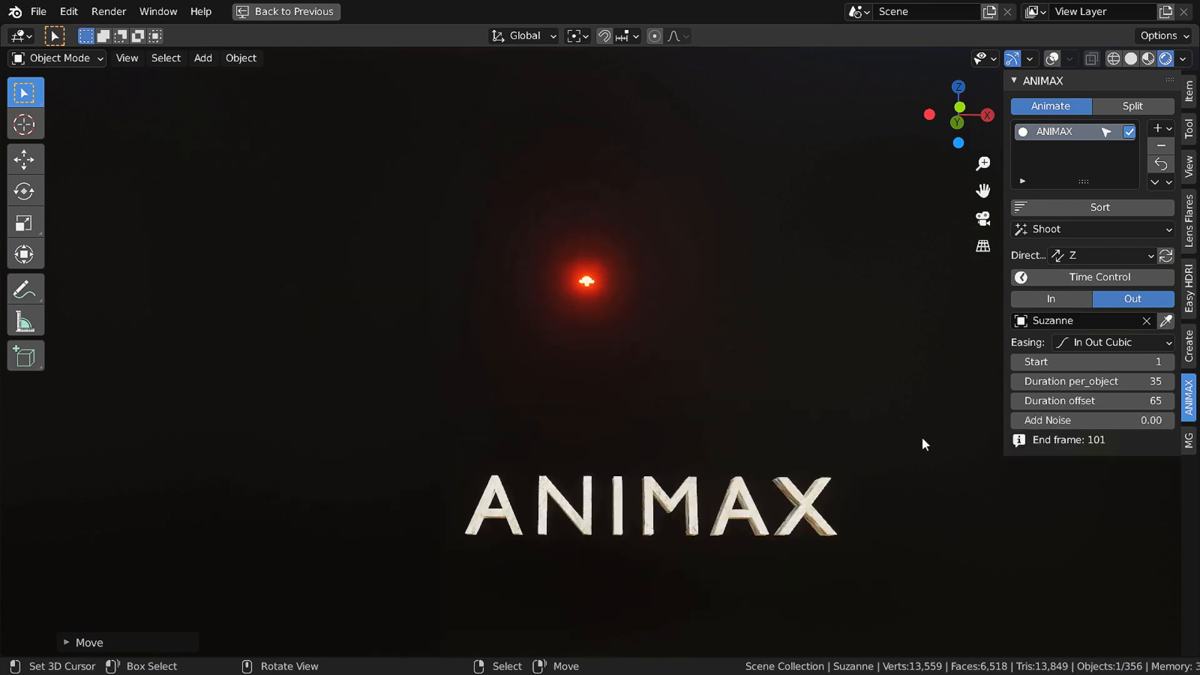
pyautogui.press('space')
# Move Suzanne to a new position and preview the animation
pyautogui.press('g')
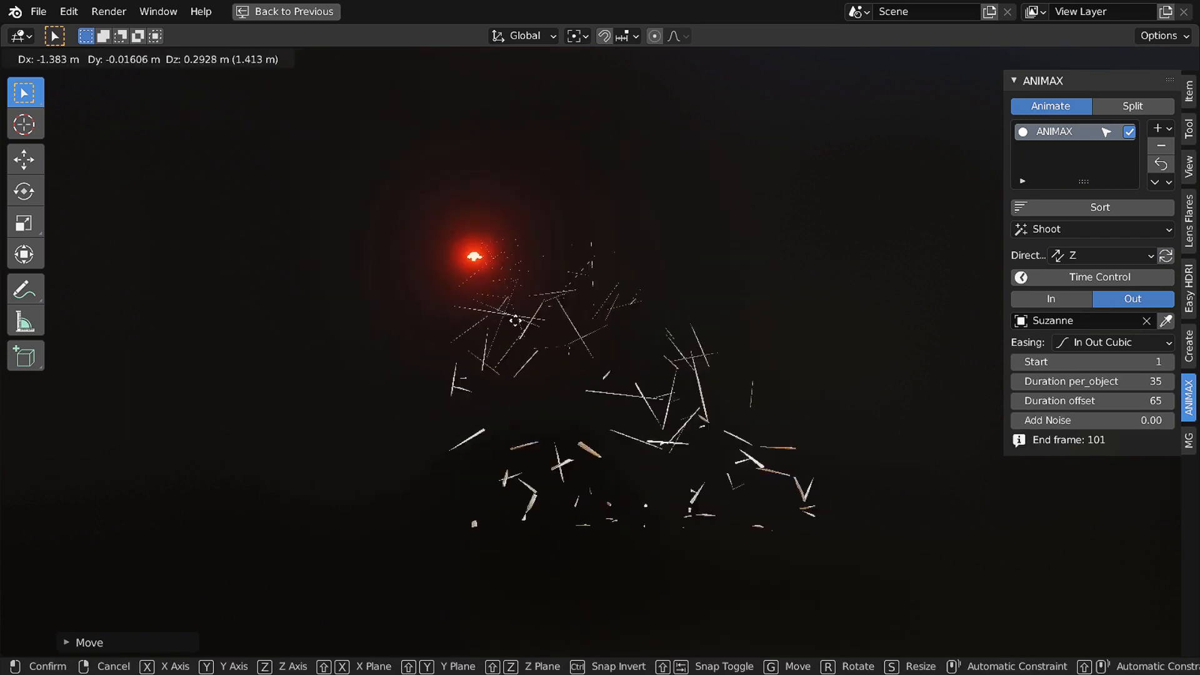
pyautogui.click(484, 322)
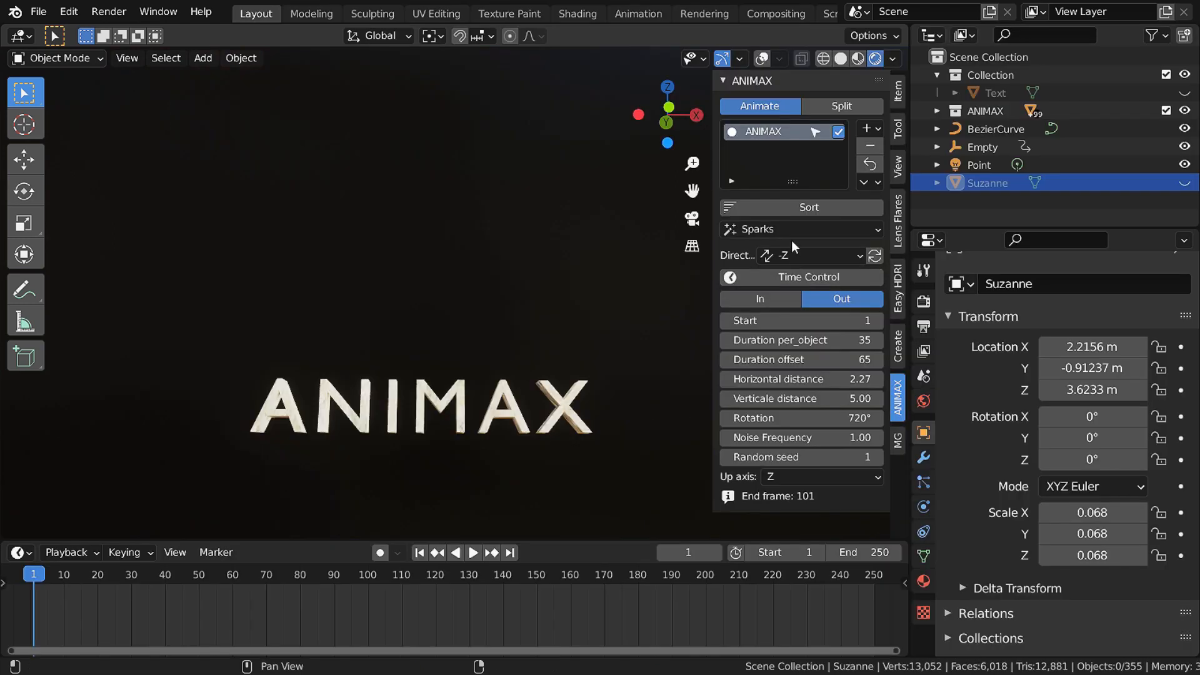
pyautogui.click(775, 302)
pyautogui.press('space')
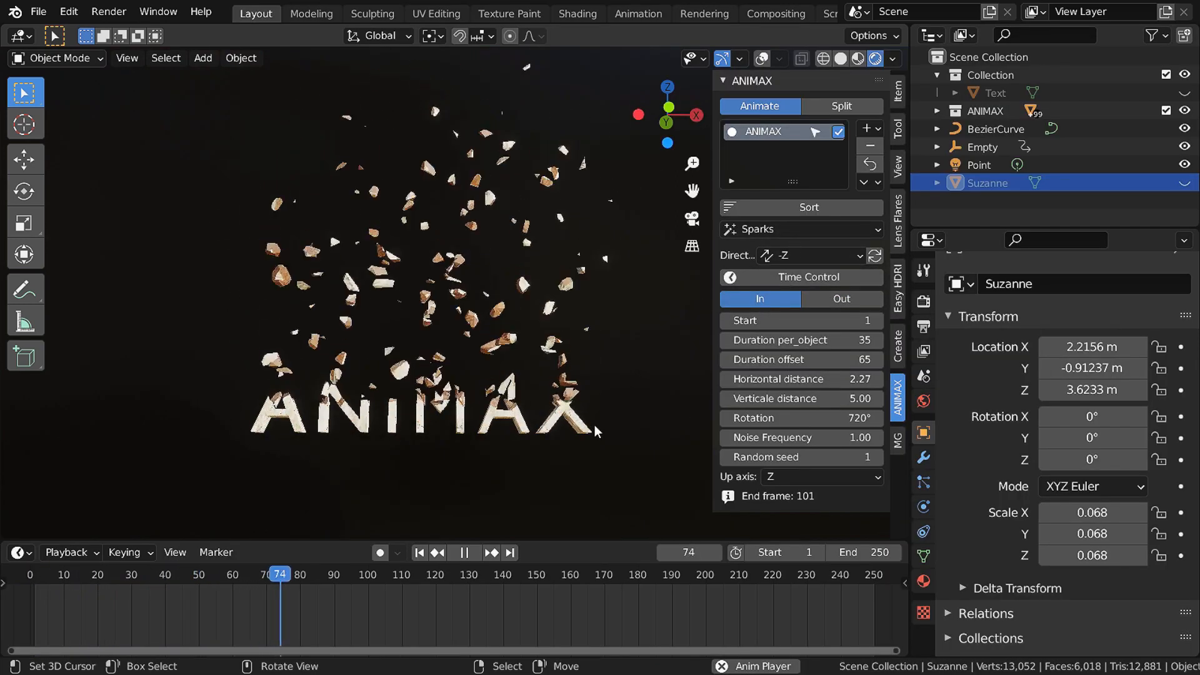
pyautogui.press('Escape')
# Bake the Sparks animation to keyframes
pyautogui.click(869, 181)
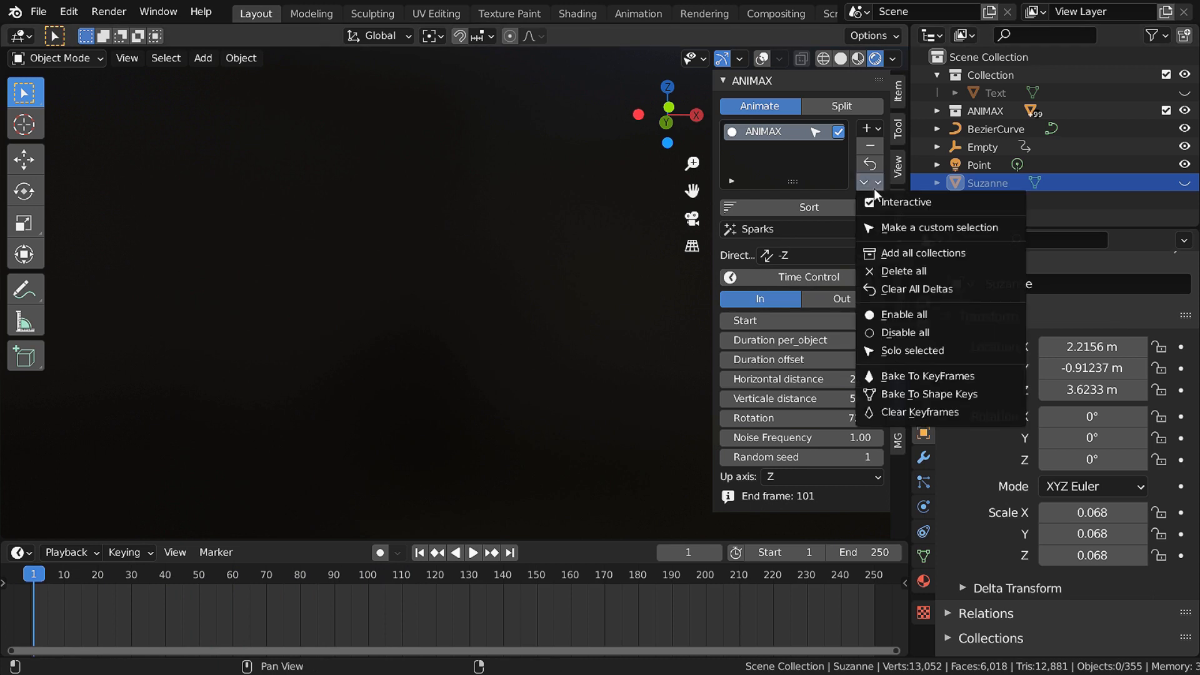
pyautogui.click(905, 375)
pyautogui.click(905, 512)
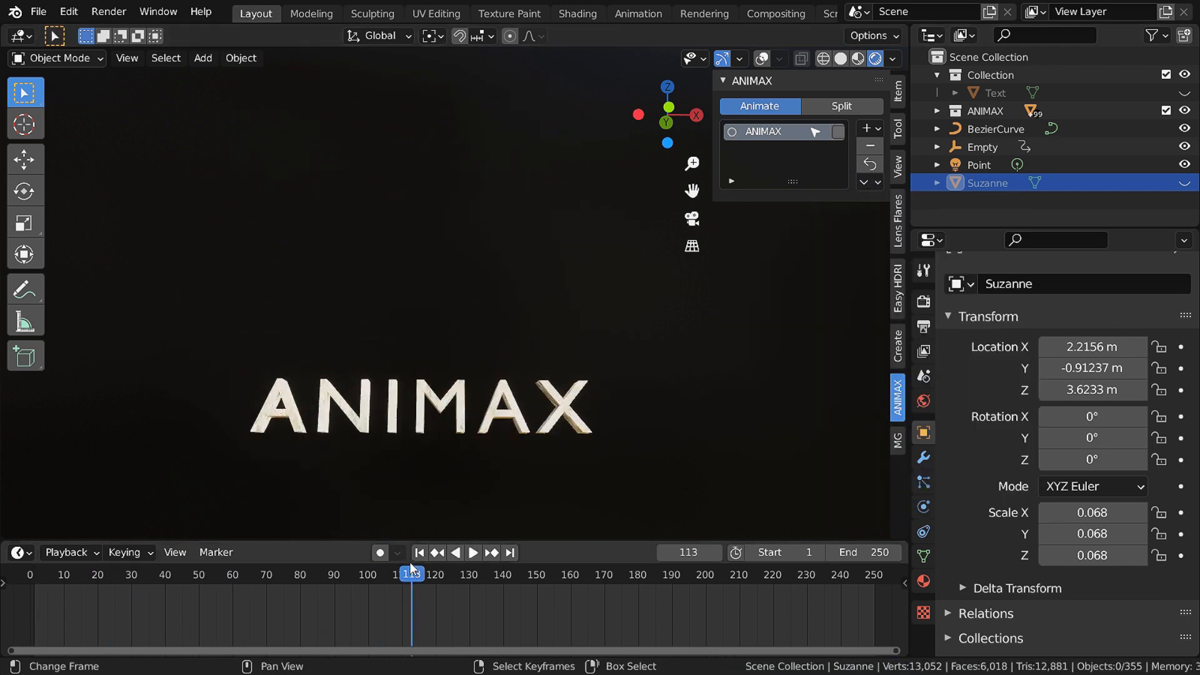
# Re-enable ANIMAX for Suzanne, choose the Explode effect and preview it
pyautogui.moveTo(410, 570); pyautogui.dragTo(373, 578)
pyautogui.click(838, 133)
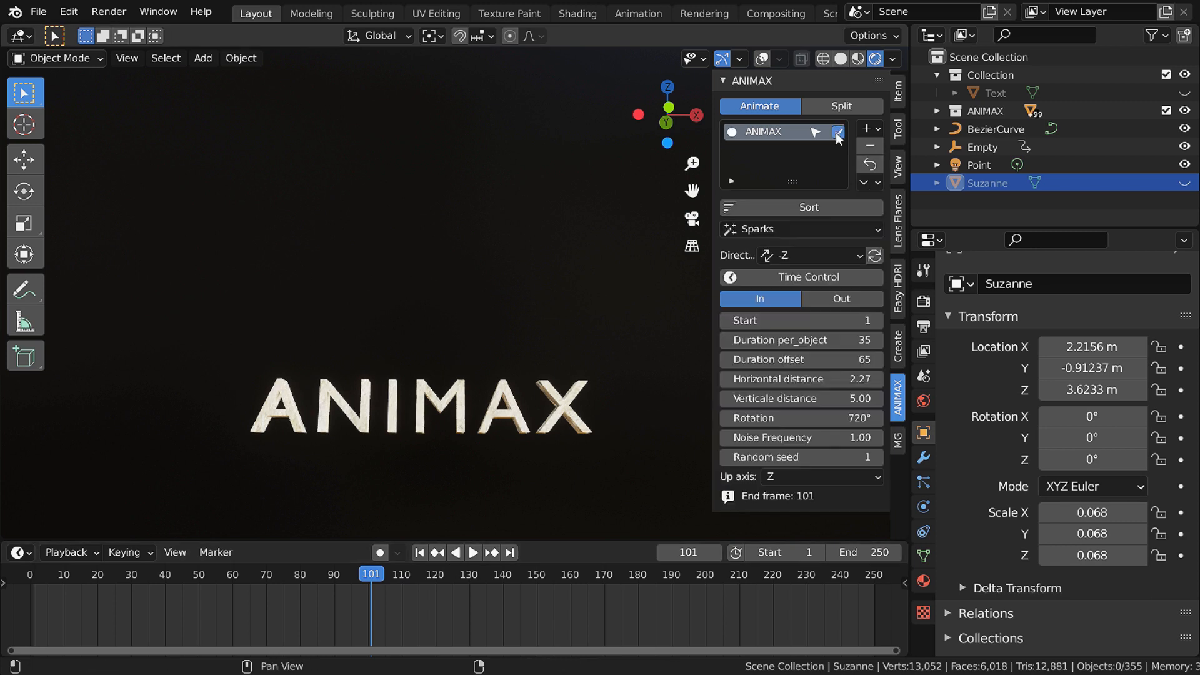
pyautogui.click(793, 234)
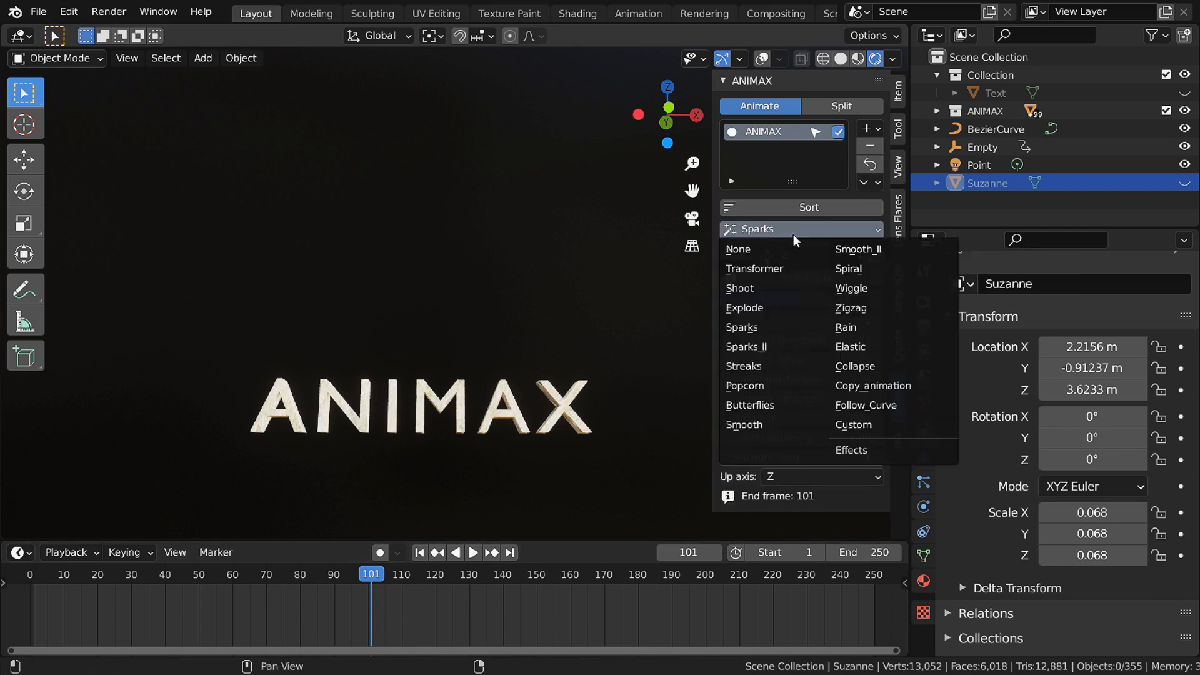
pyautogui.click(793, 306)
pyautogui.press('space')
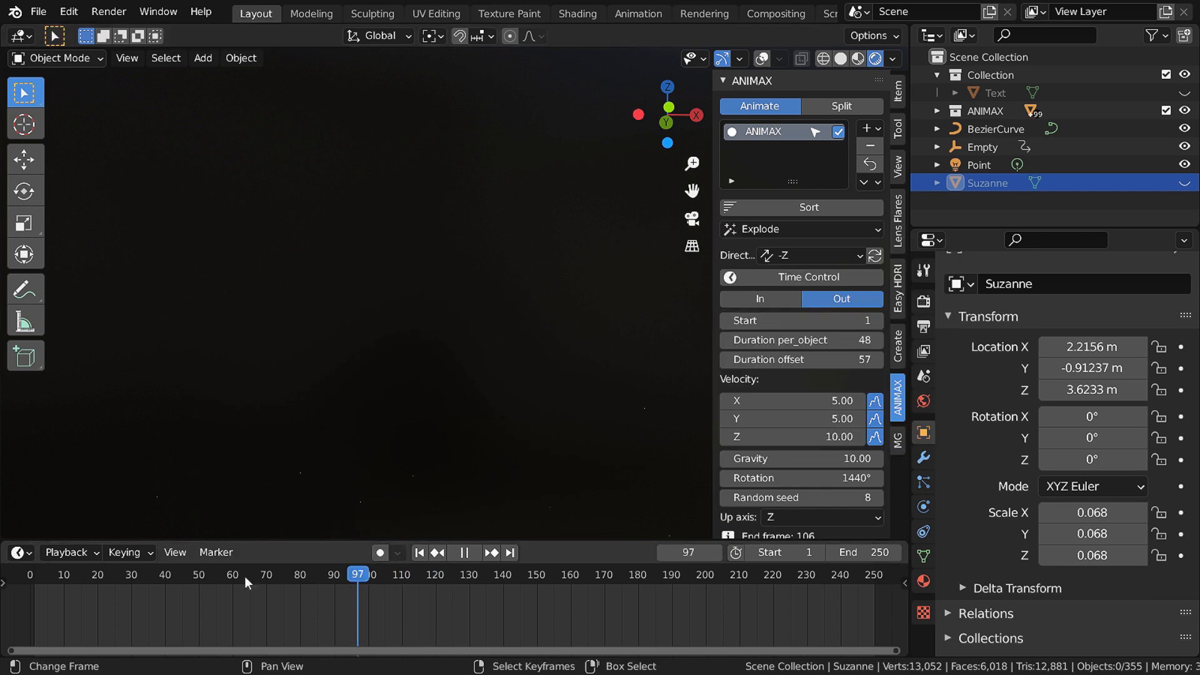
# Set the Explode effect to Out with a Start frame of 120
pyautogui.moveTo(245, 578); pyautogui.dragTo(275, 582)
pyautogui.press('space')
pyautogui.click(757, 303)
pyautogui.click(823, 302)
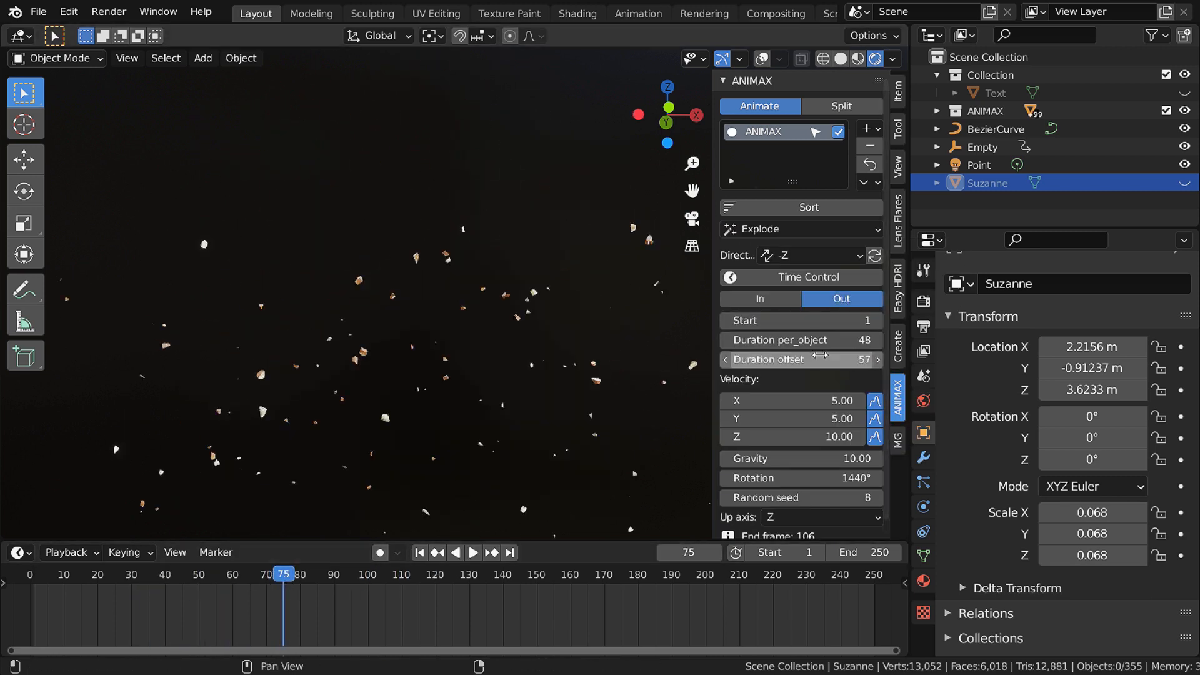
pyautogui.click(842, 320)
pyautogui.write('120')
pyautogui.press('Return')
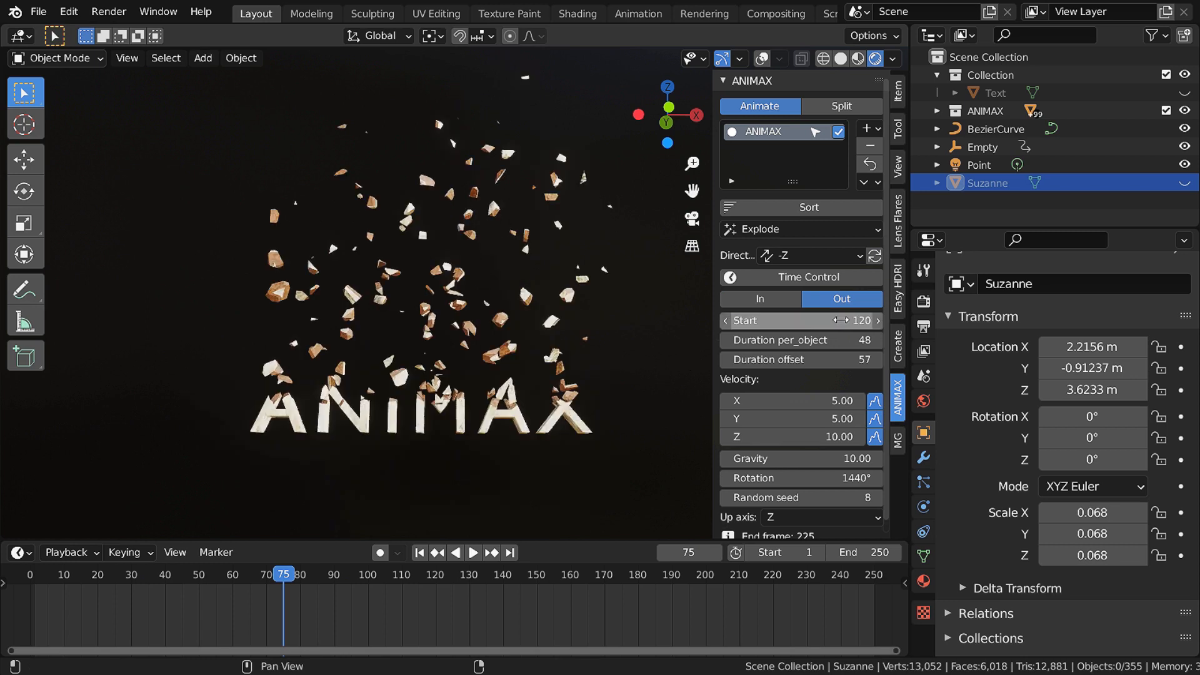
# Scrub the timeline and set the Explode Duration offset to 3
pyautogui.moveTo(291, 575); pyautogui.dragTo(351, 583)
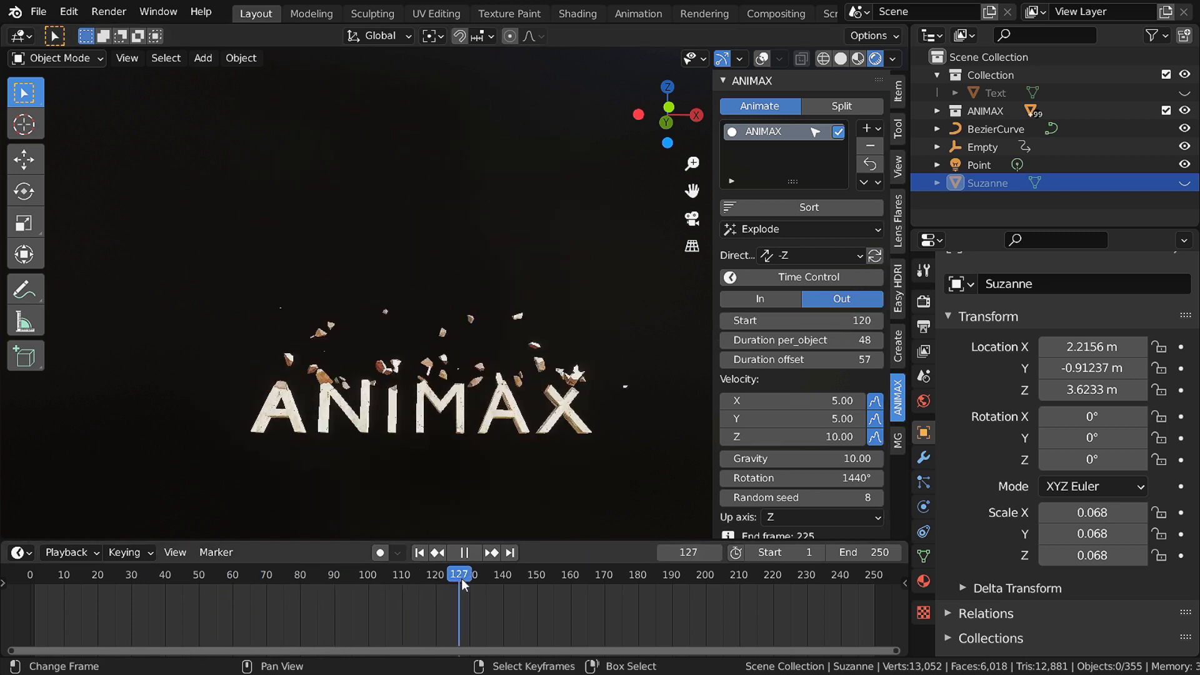
pyautogui.moveTo(461, 579); pyautogui.dragTo(530, 581)
pyautogui.moveTo(841, 361); pyautogui.dragTo(744, 361)
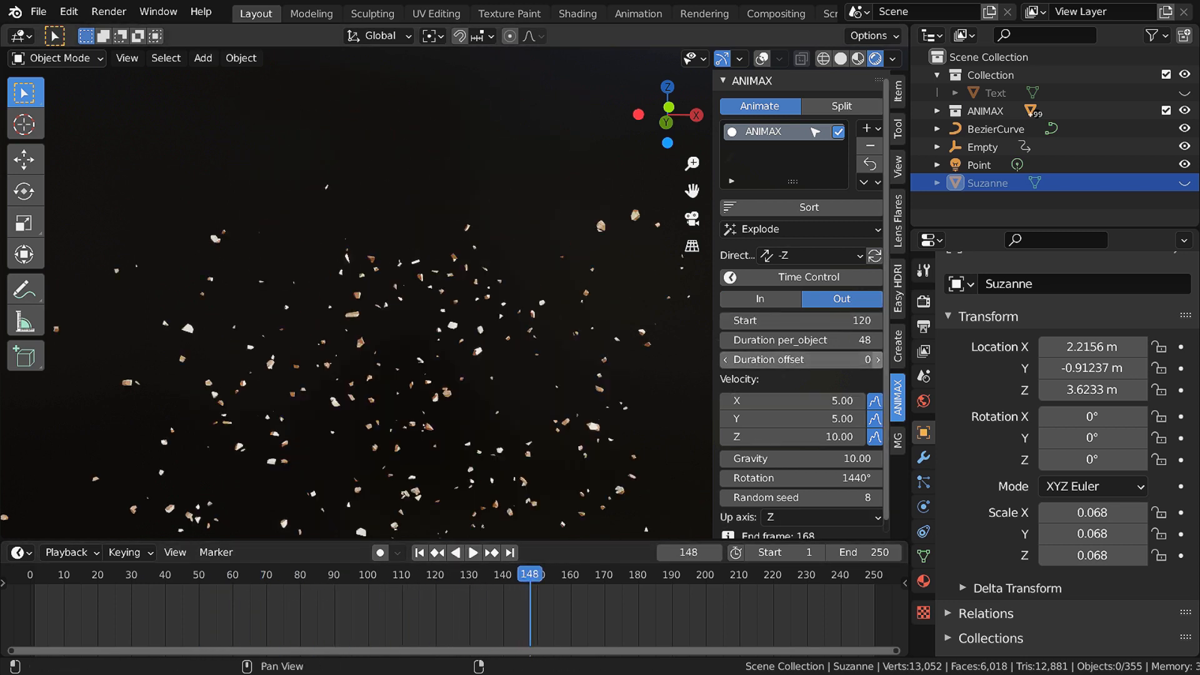
pyautogui.click(878, 360)
pyautogui.click(878, 361)
pyautogui.click(878, 361)
# Play back the Explode animation from the start
pyautogui.moveTo(535, 574); pyautogui.dragTo(304, 576)
pyautogui.press('space')
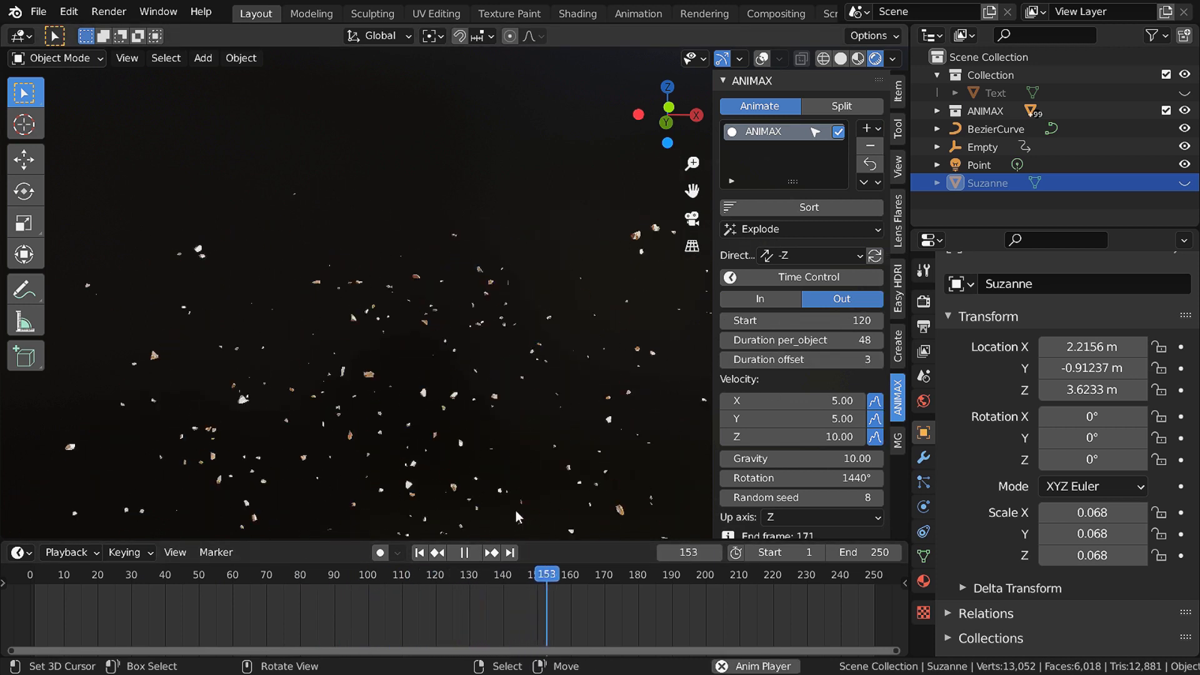
pyautogui.hotkey('shift', 'Left')
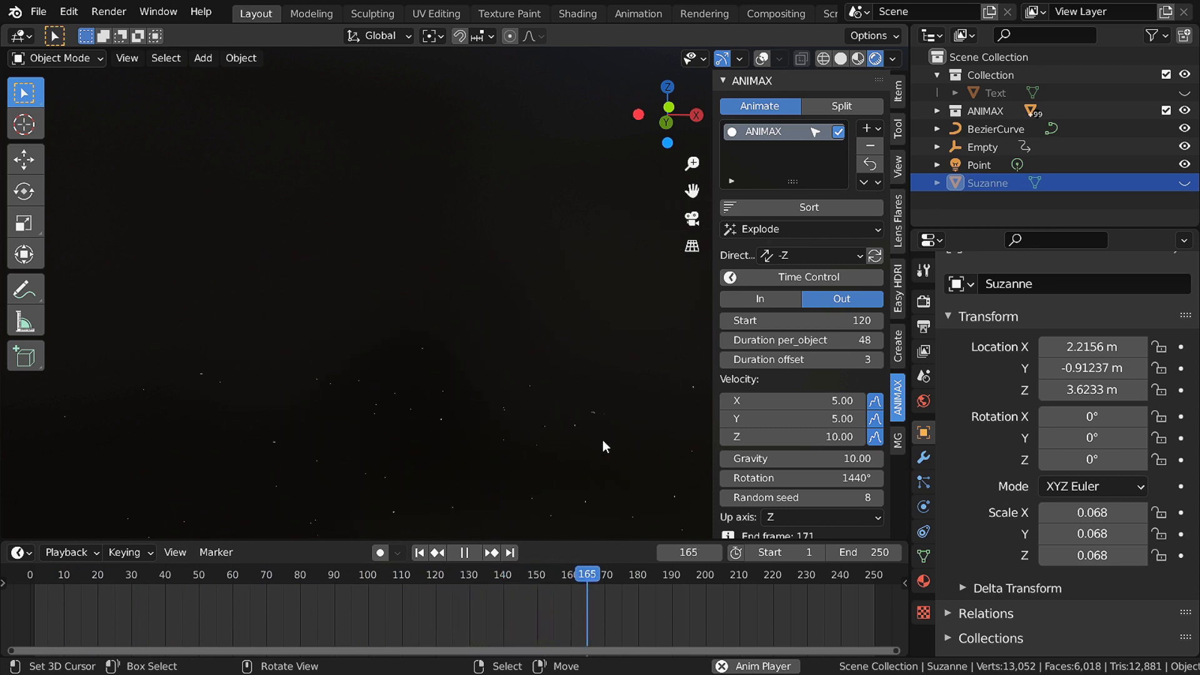
pyautogui.press('Escape')
pyautogui.scroll(-2, 875, 213)
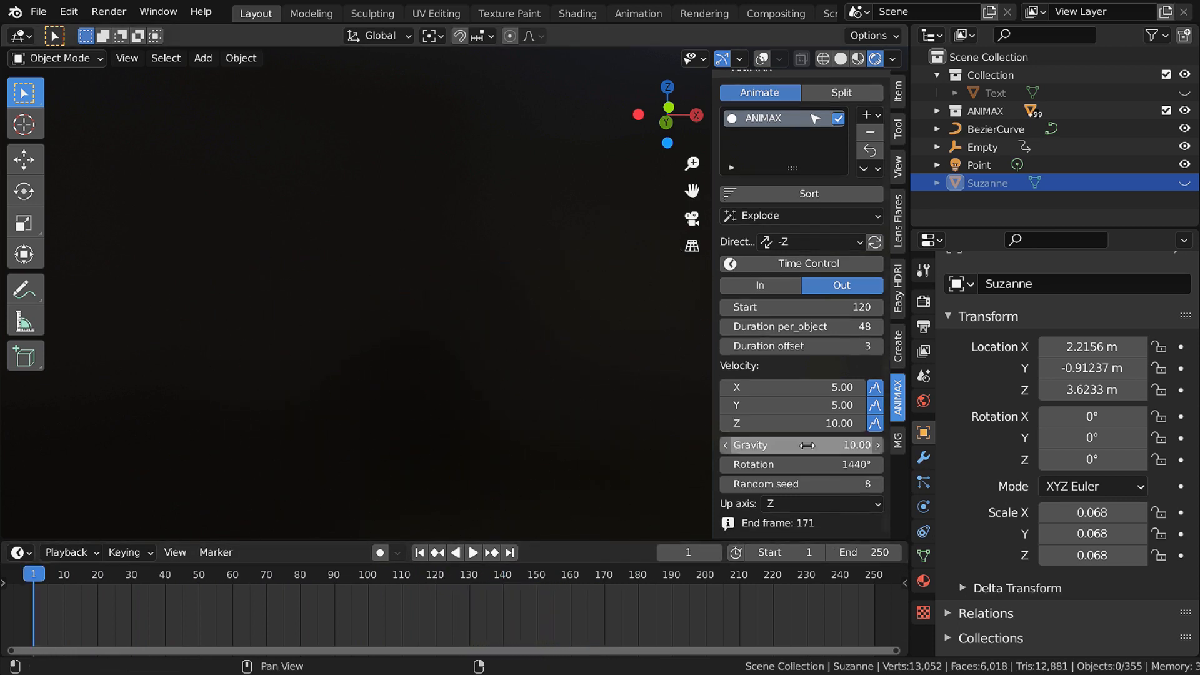
# Bake the Explode animation to keyframes over frames 120 to 171
pyautogui.click(877, 169)
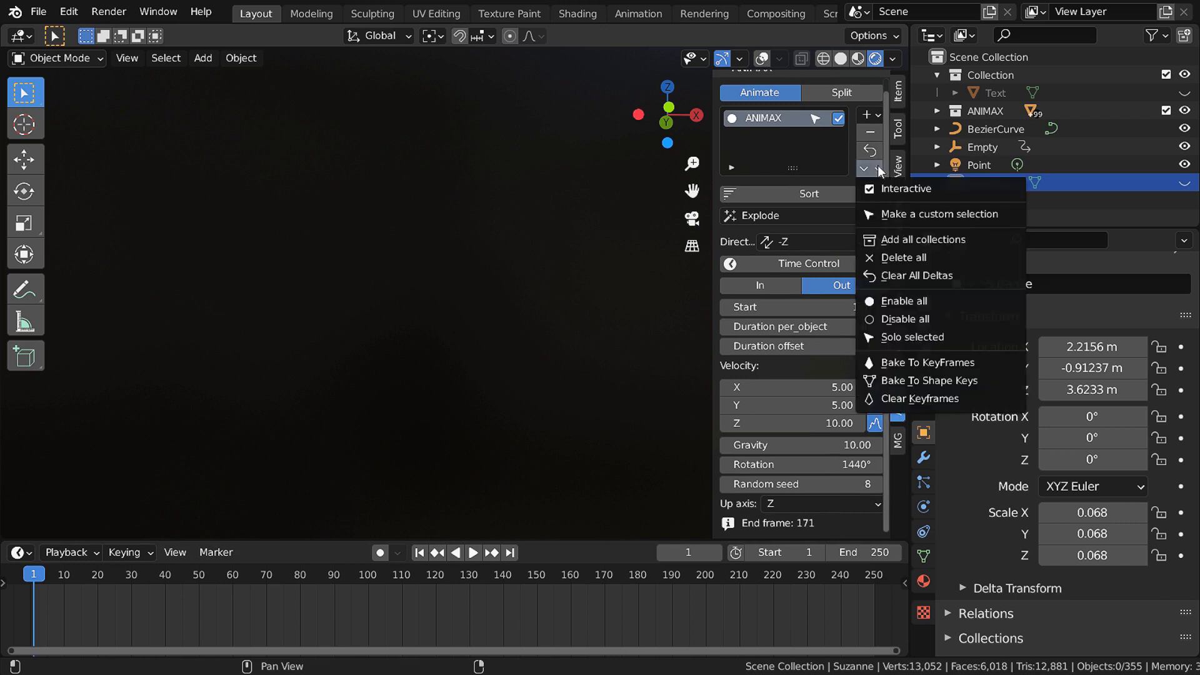
pyautogui.click(922, 361)
pyautogui.click(977, 445)
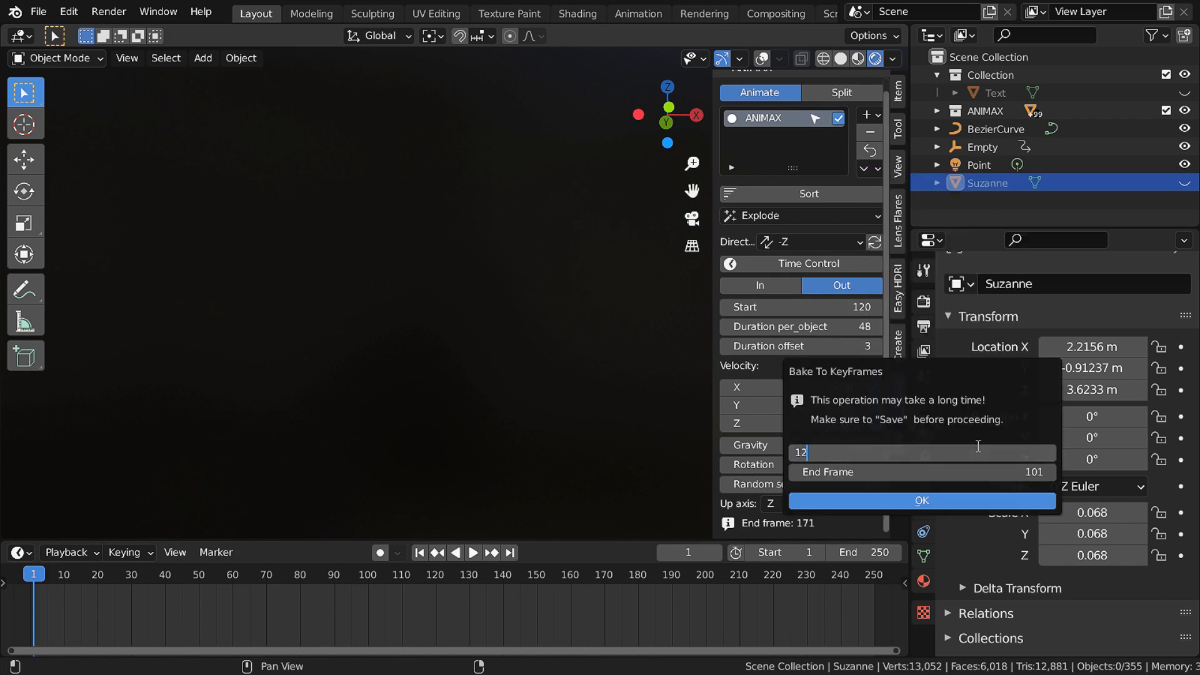
pyautogui.write('171')
pyautogui.press('Return')
pyautogui.click(932, 500)
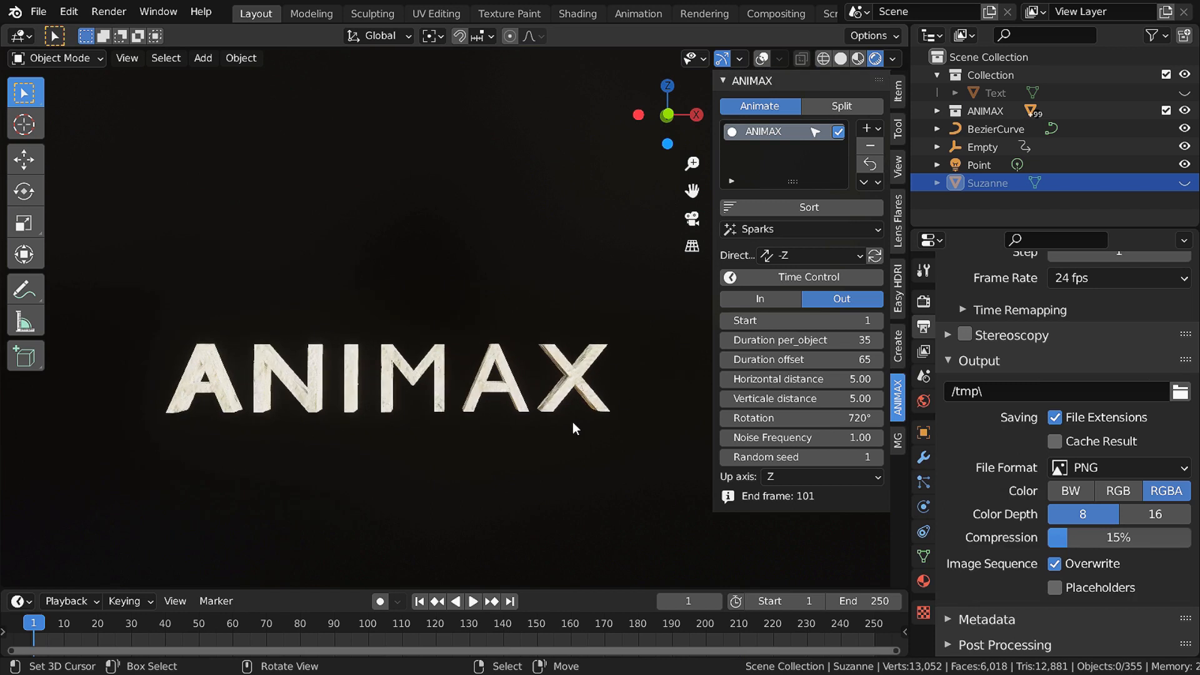
# Preview the result and bake the Sparks animation to keyframes over frames 1 to 101
pyautogui.press('space')
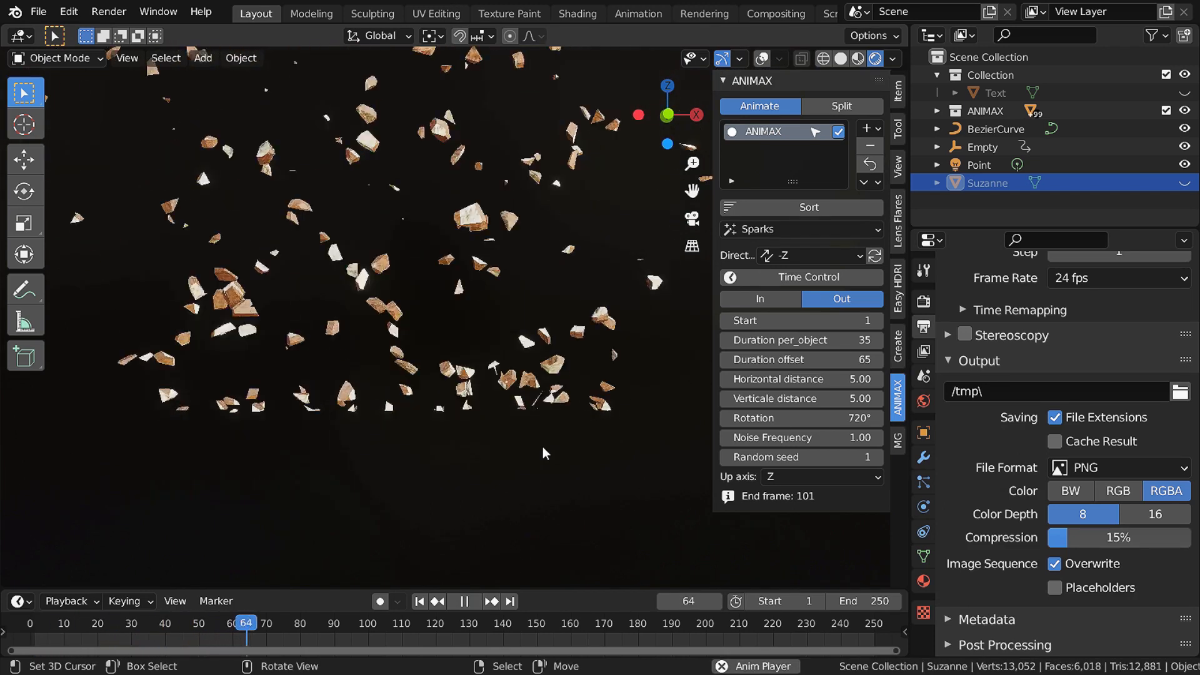
pyautogui.press('Escape')
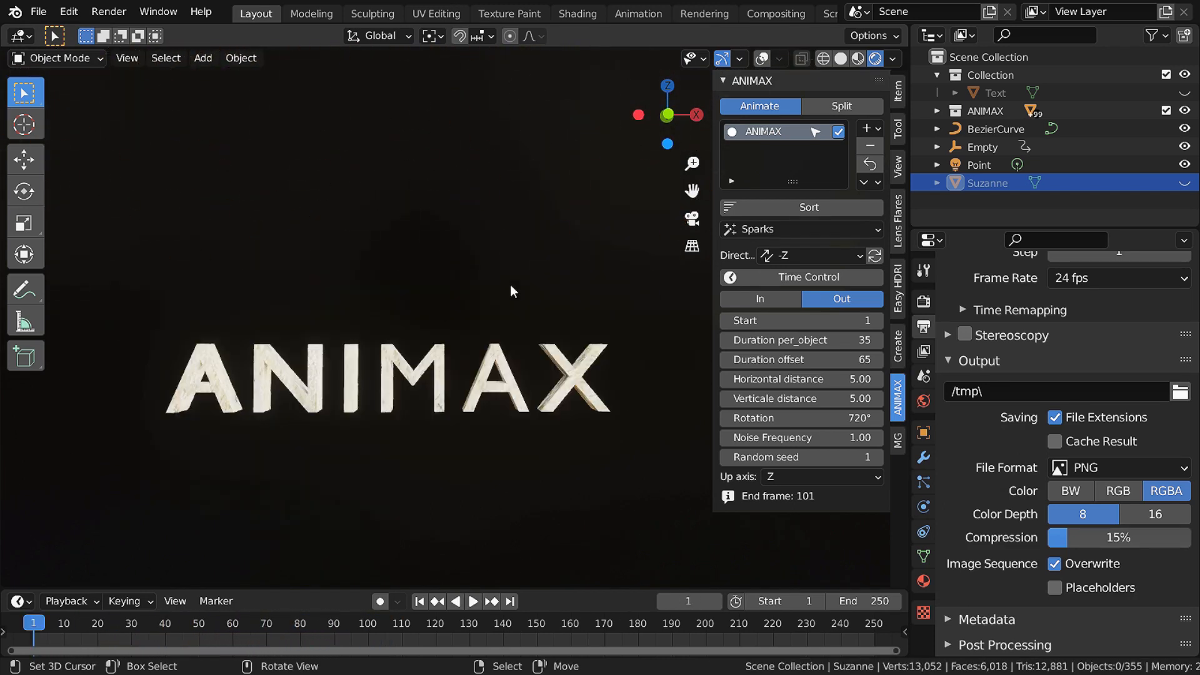
pyautogui.keyDown('shift'); pyautogui.moveTo(551, 296); pyautogui.dragTo(542, 344, button='middle'); pyautogui.keyUp('shift')
pyautogui.click(866, 186)
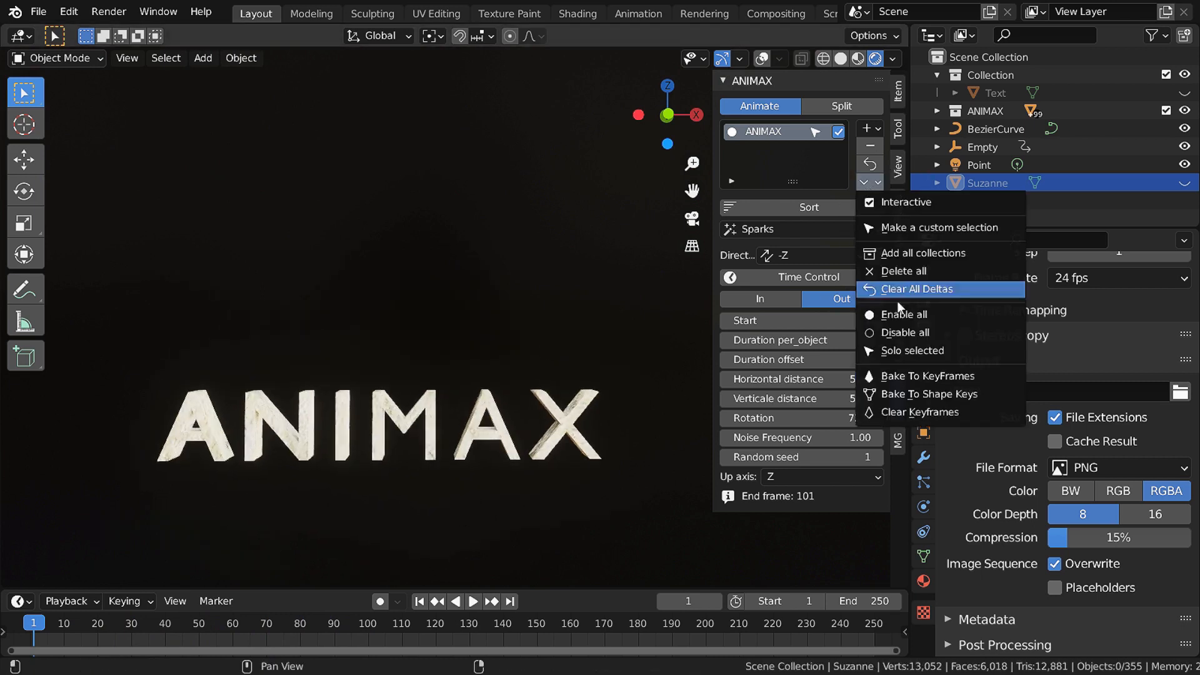
pyautogui.click(917, 377)
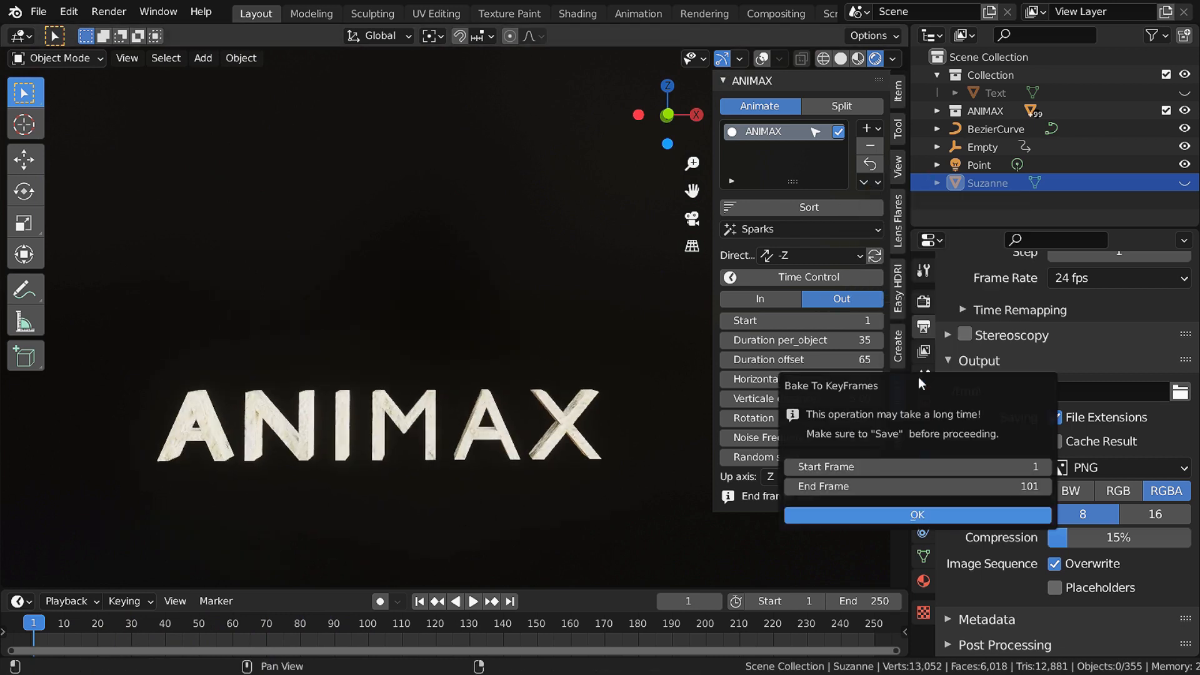
pyautogui.click(895, 514)
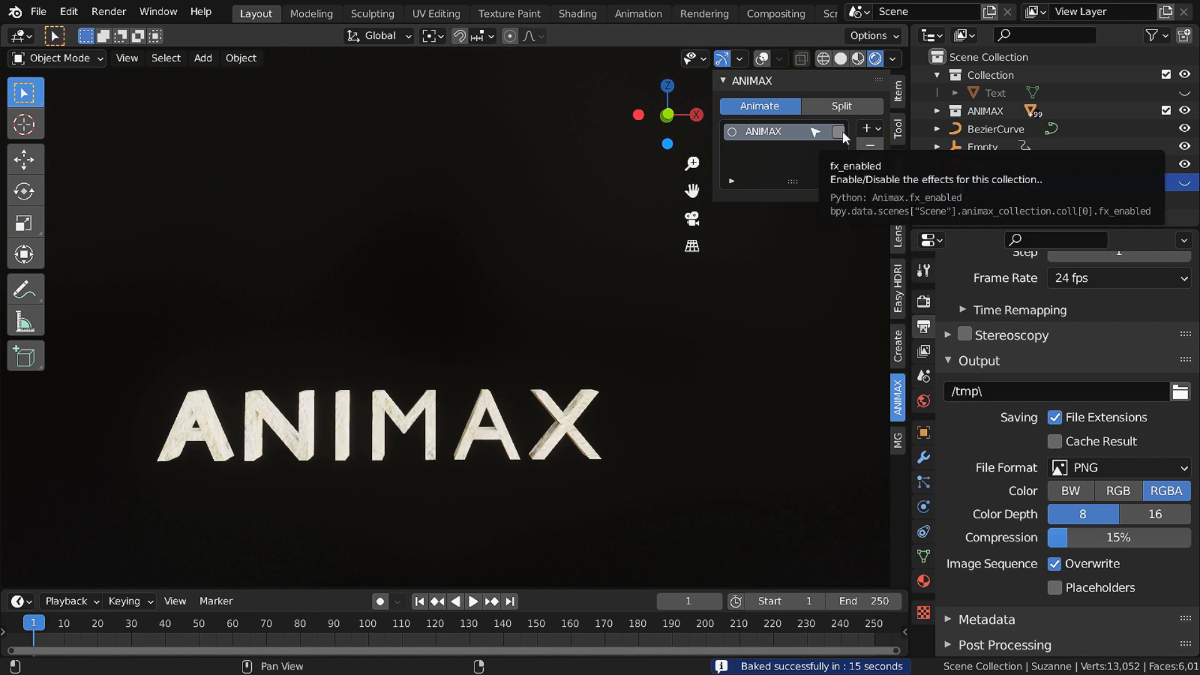
# Re-enable ANIMAX, choose the Custom effect and load its Default preset
pyautogui.click(838, 132)
pyautogui.click(789, 231)
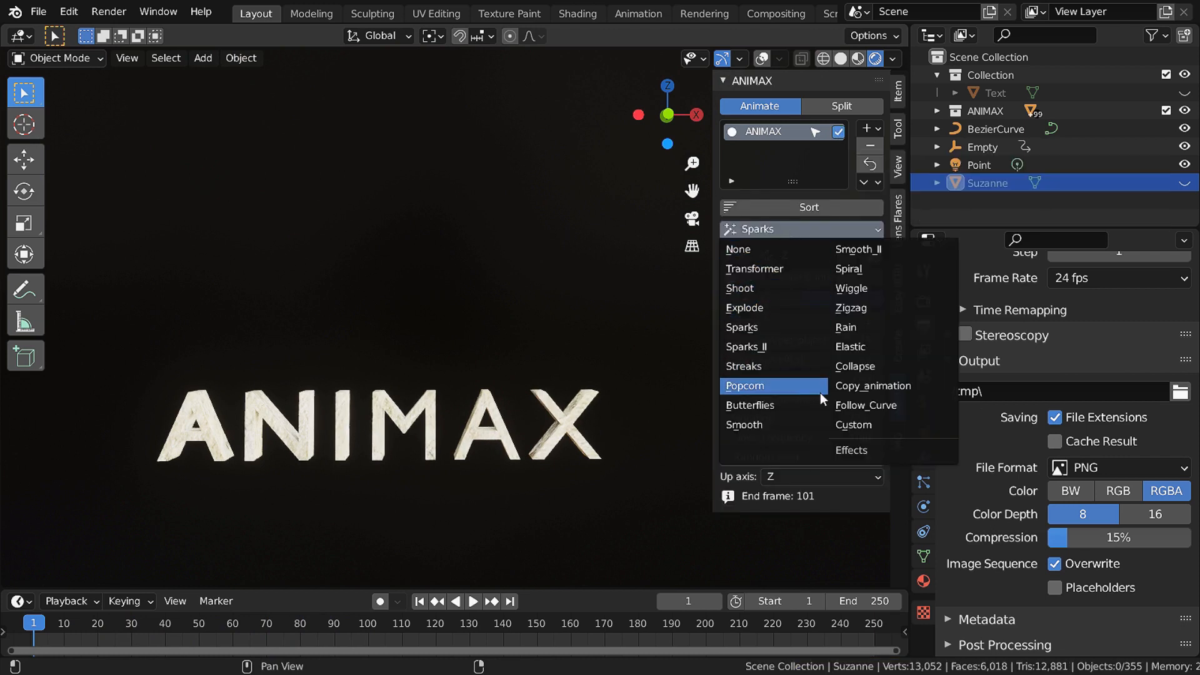
pyautogui.click(839, 424)
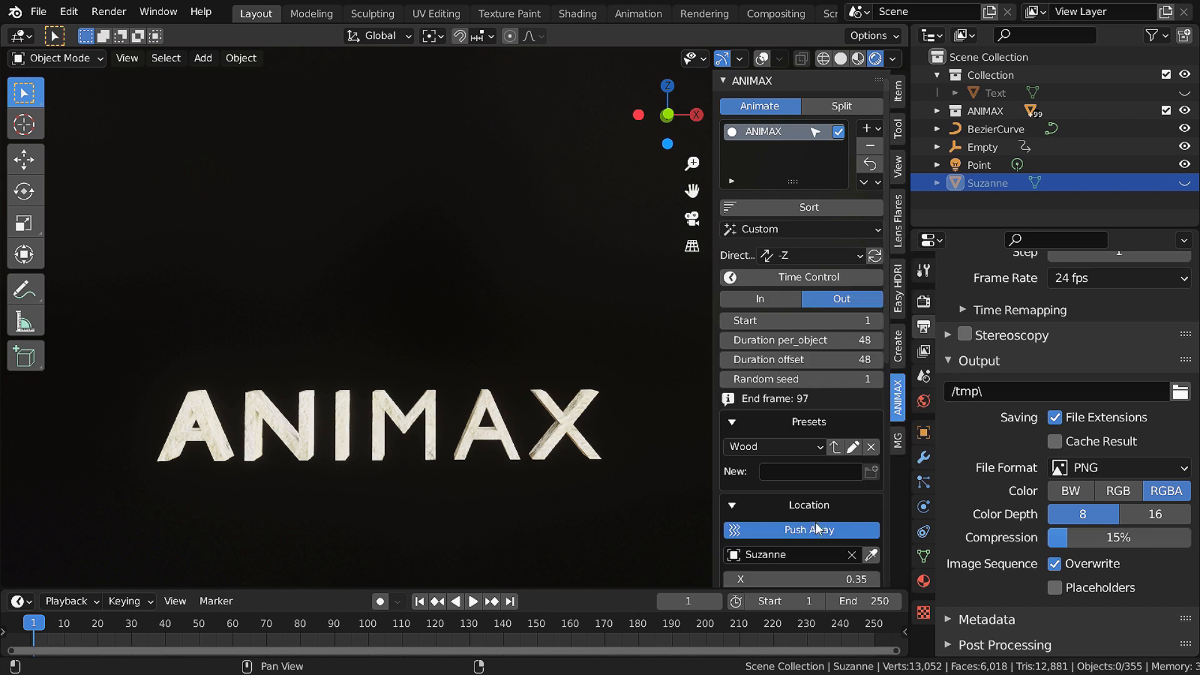
pyautogui.click(766, 447)
pyautogui.click(763, 485)
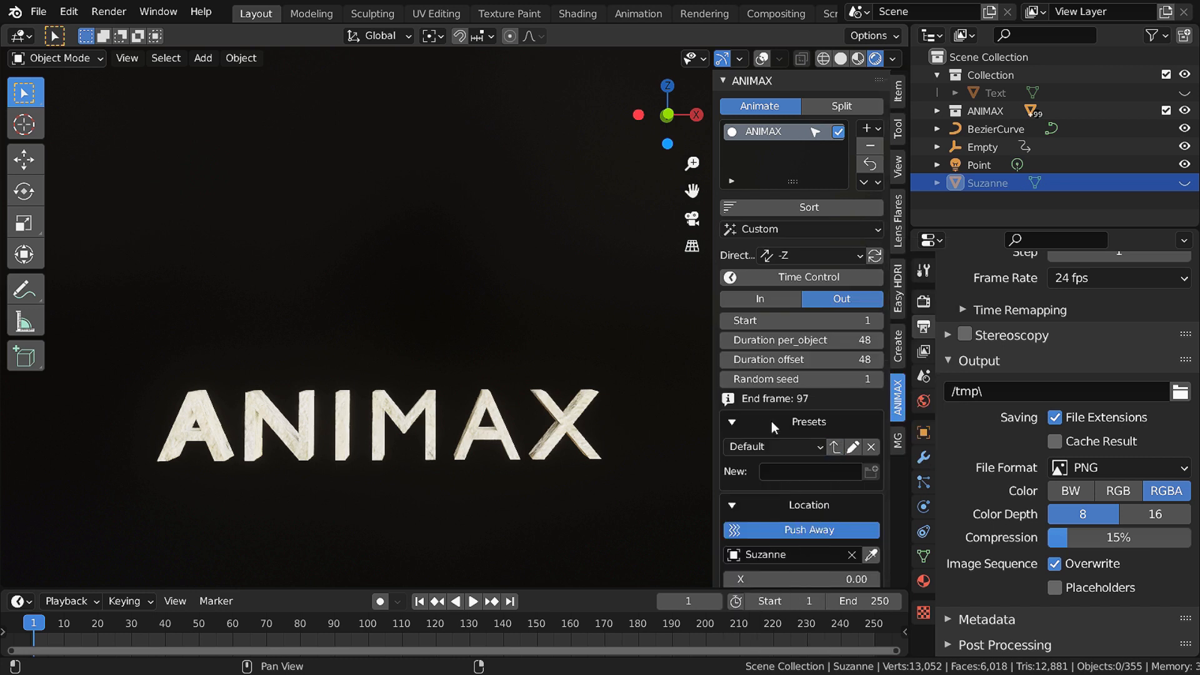
# Set the Custom effect's Duration per object to 35 and Duration offset to 65
pyautogui.click(733, 422)
pyautogui.click(856, 338)
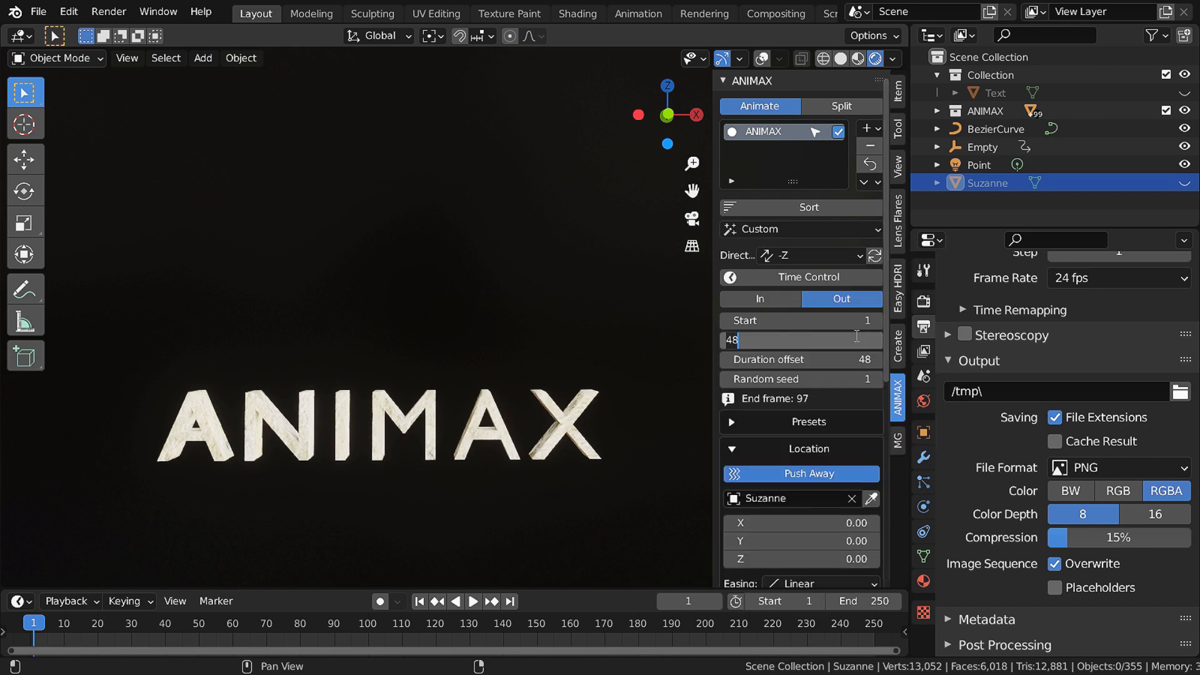
pyautogui.write('35')
pyautogui.press('Tab')
pyautogui.write('65')
pyautogui.press('Return')
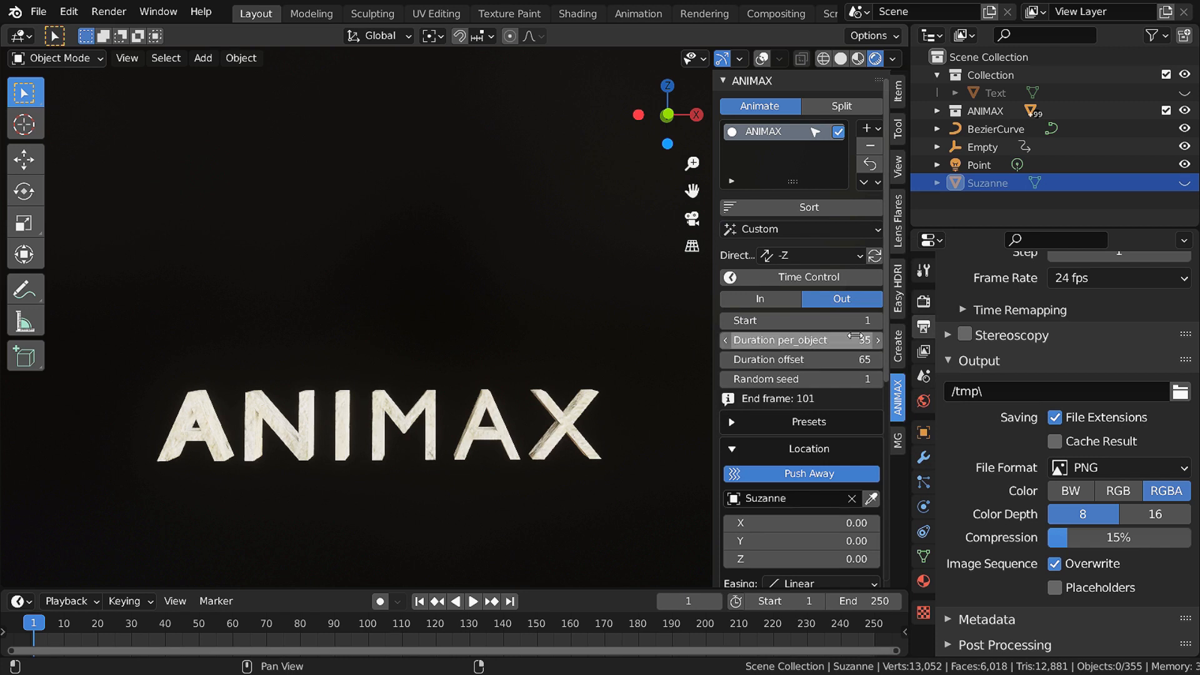
# Set the Custom effect's Scale X, Y and Z all to 0
pyautogui.scroll(-10, 806, 437)
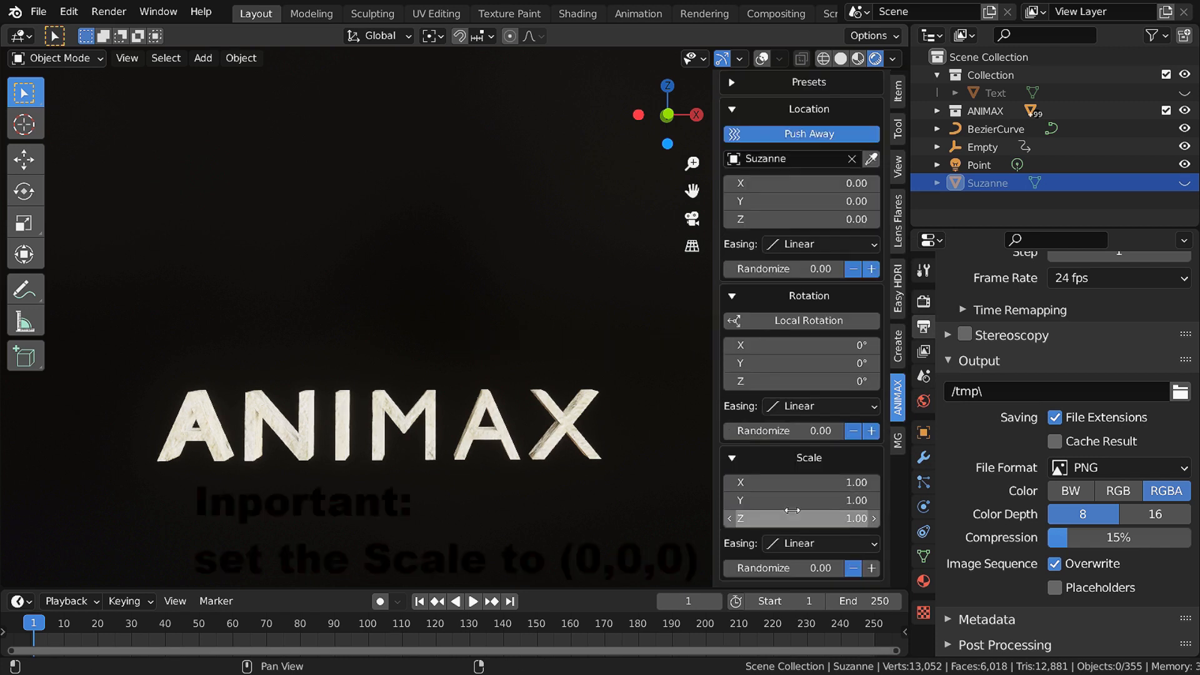
pyautogui.moveTo(791, 510); pyautogui.dragTo(804, 488)
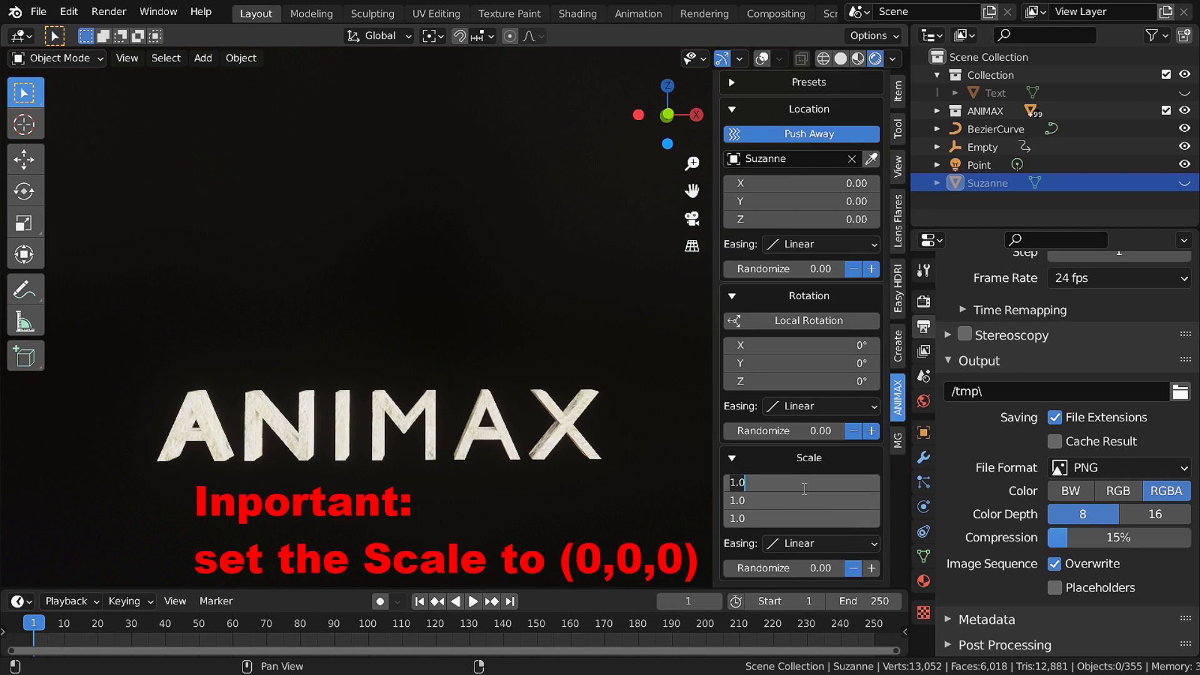
pyautogui.write('0')
pyautogui.press('Return')
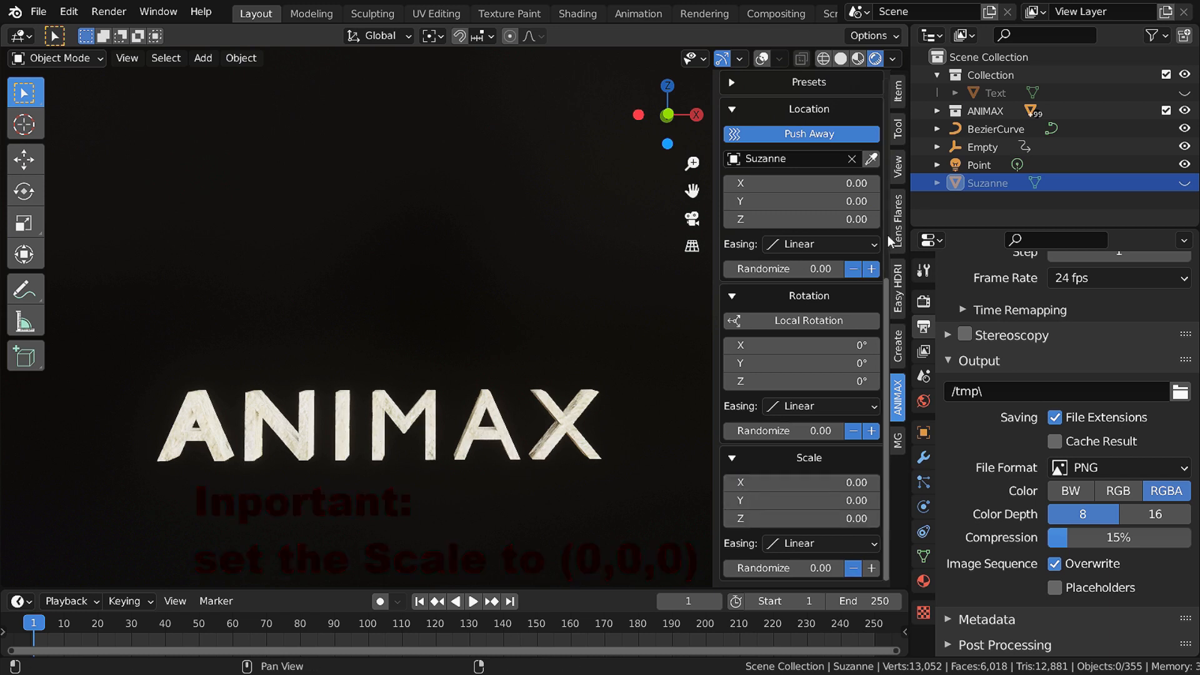
# Switch the Time Control to In and preview the animation
pyautogui.scroll(10, 842, 223)
pyautogui.click(777, 229)
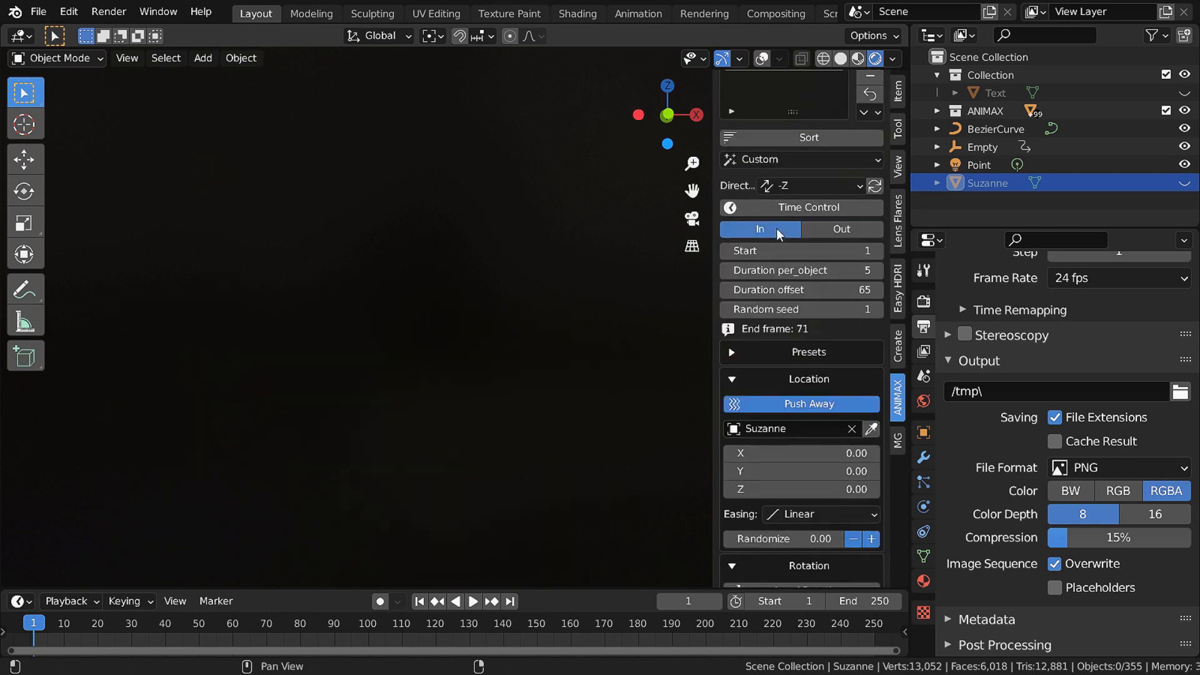
pyautogui.press('space')
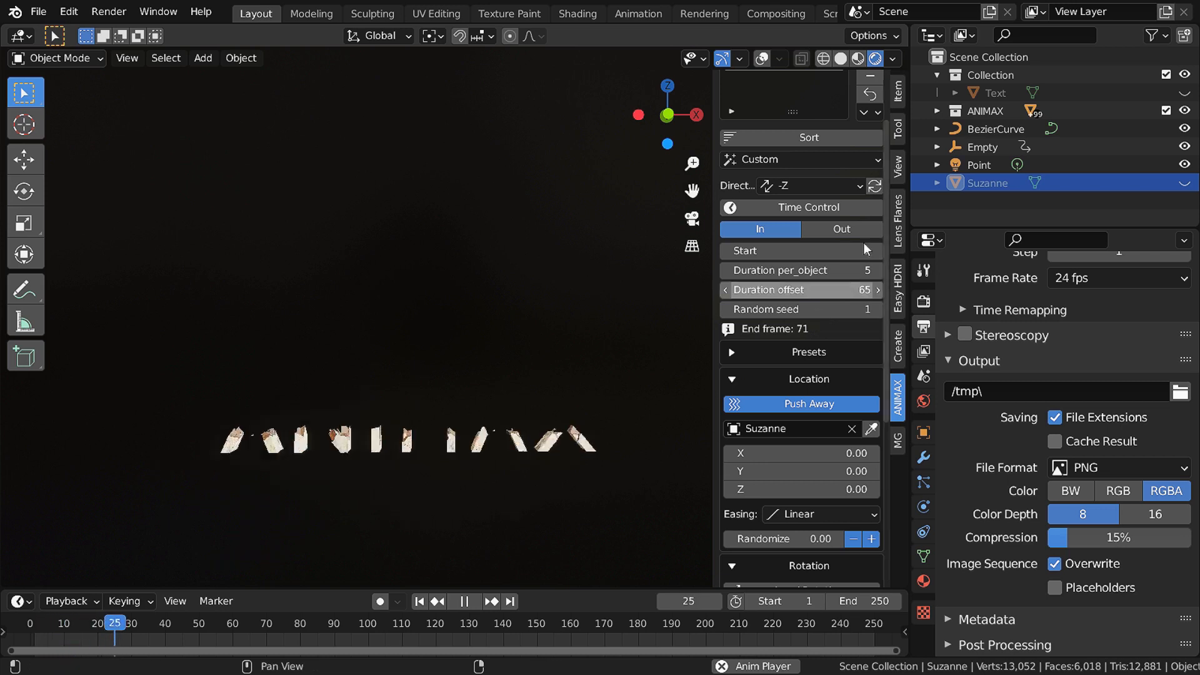
pyautogui.press('Escape')
# Change the Custom effect's Direction to Z and preview the animation
pyautogui.click(824, 186)
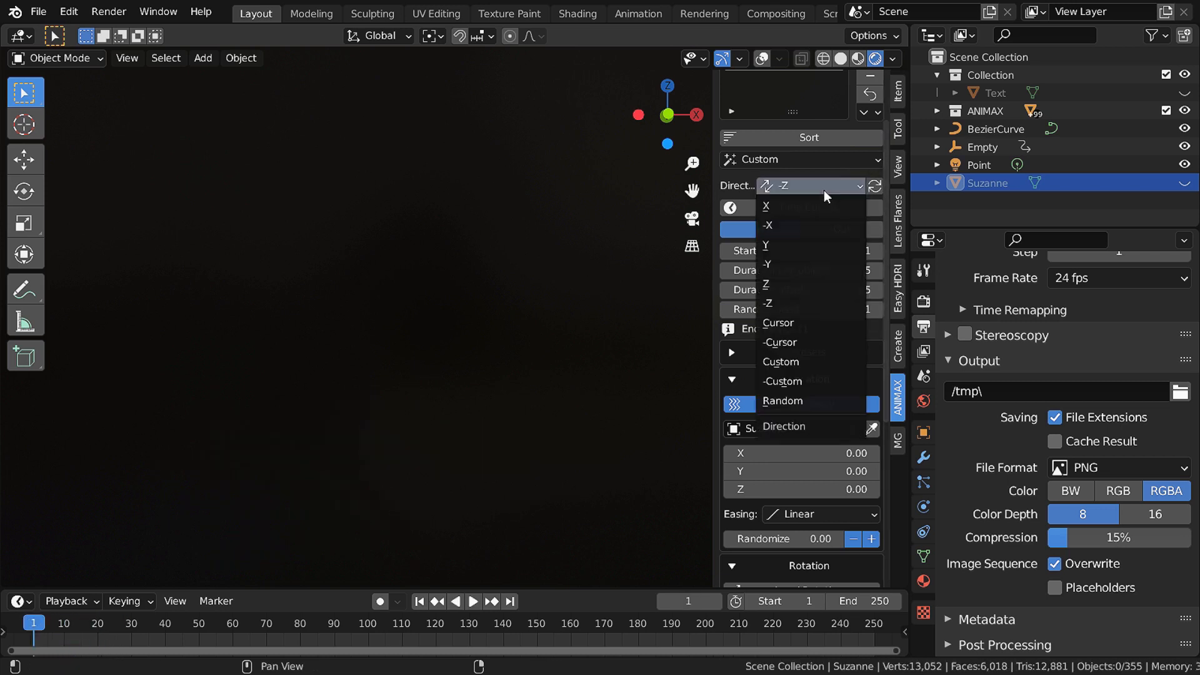
pyautogui.click(805, 287)
pyautogui.press('space')
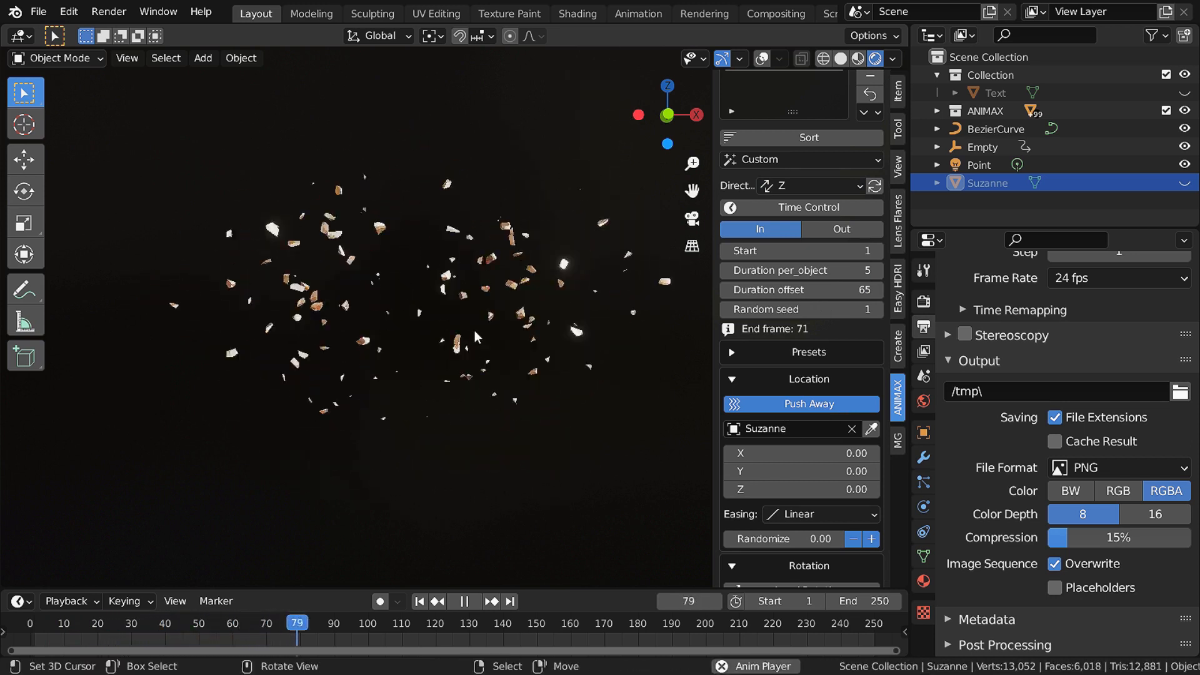
pyautogui.press('Escape')
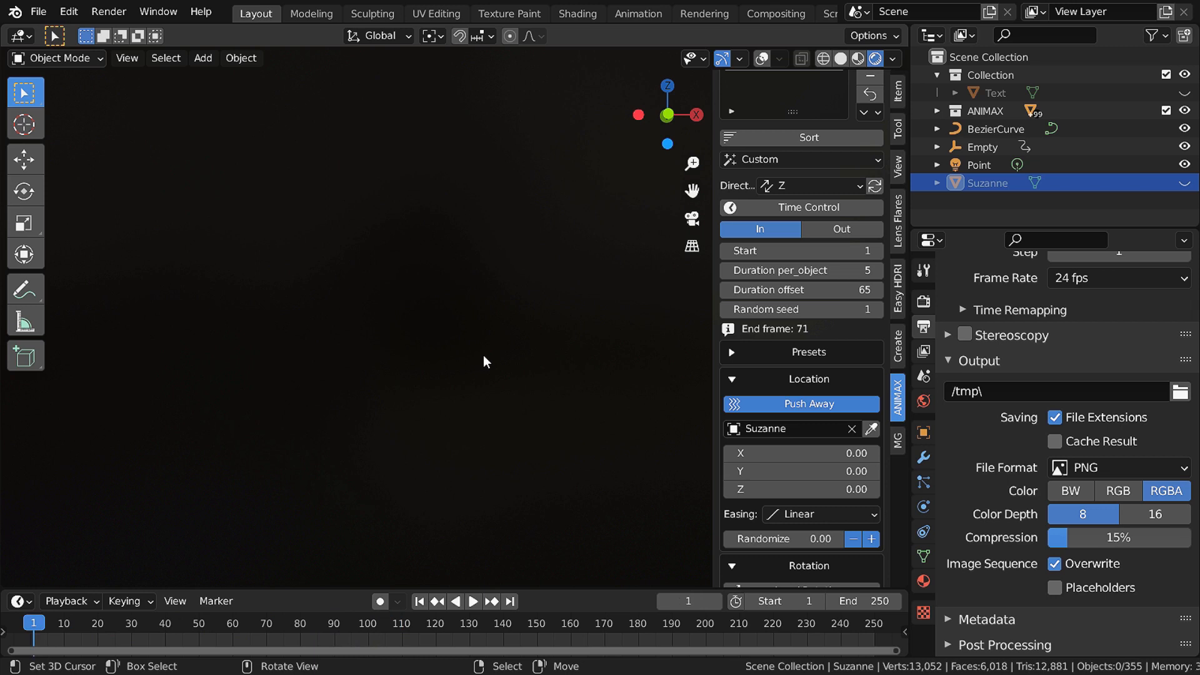
pyautogui.press('space')
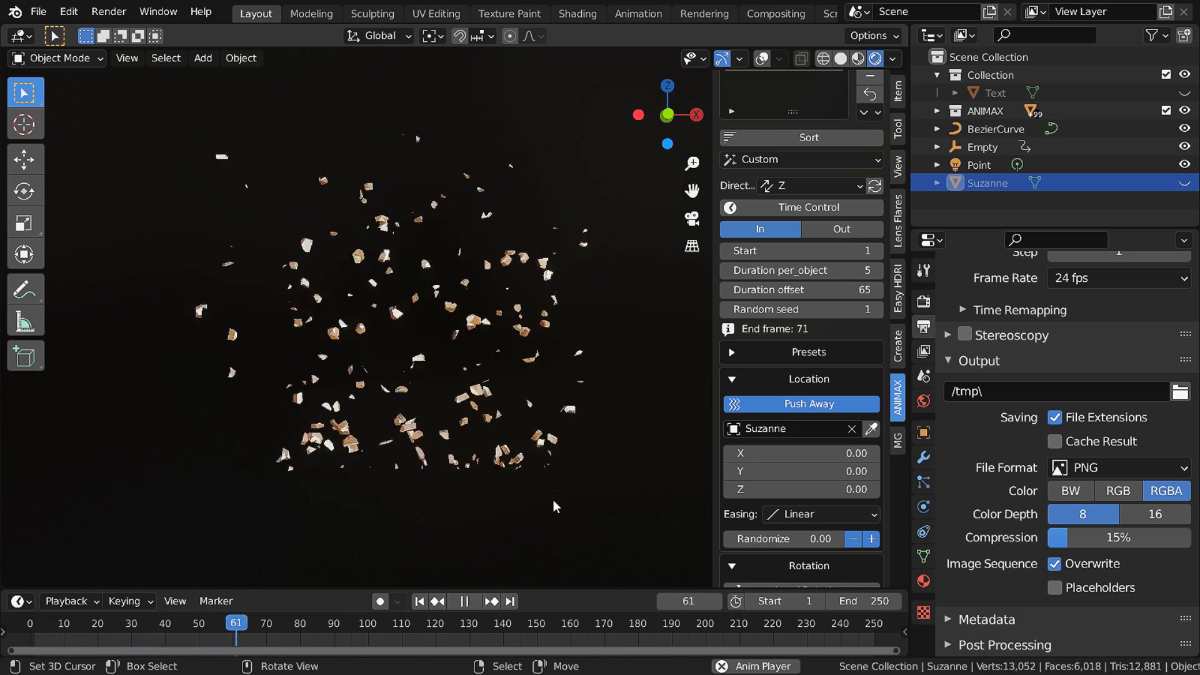
pyautogui.press('Escape')
# Bake the Custom animation to shape keys over frames 1 to 101
pyautogui.scroll(3, 869, 170)
pyautogui.click(872, 182)
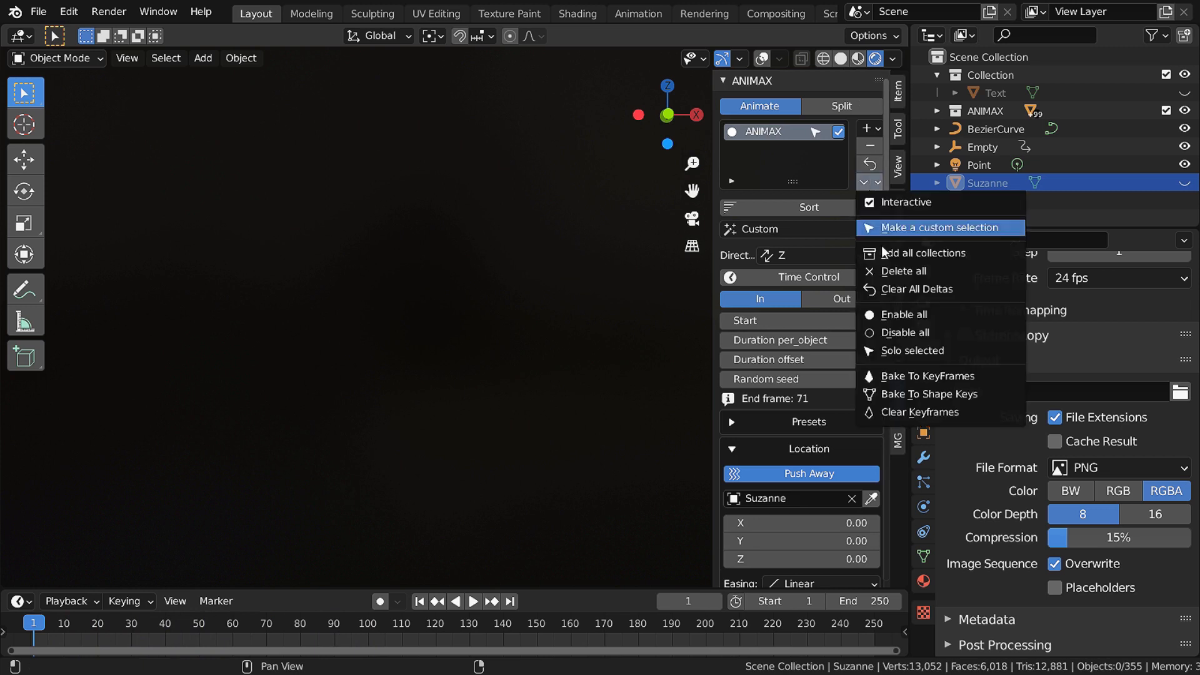
pyautogui.click(917, 393)
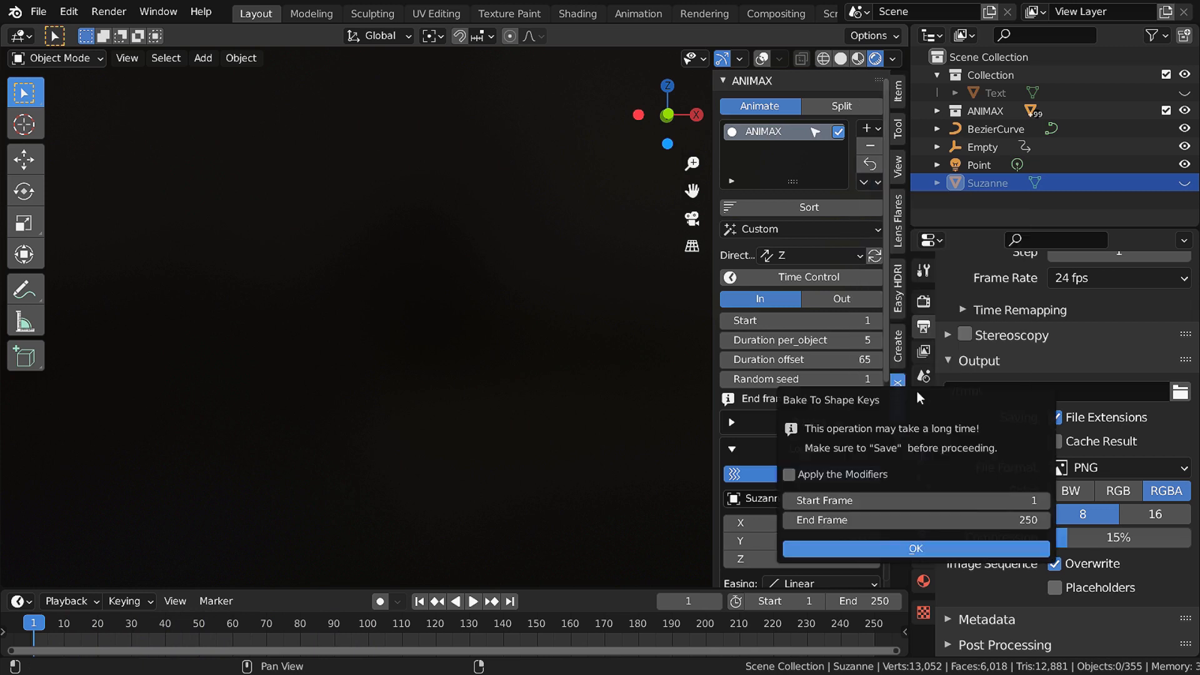
pyautogui.click(899, 476)
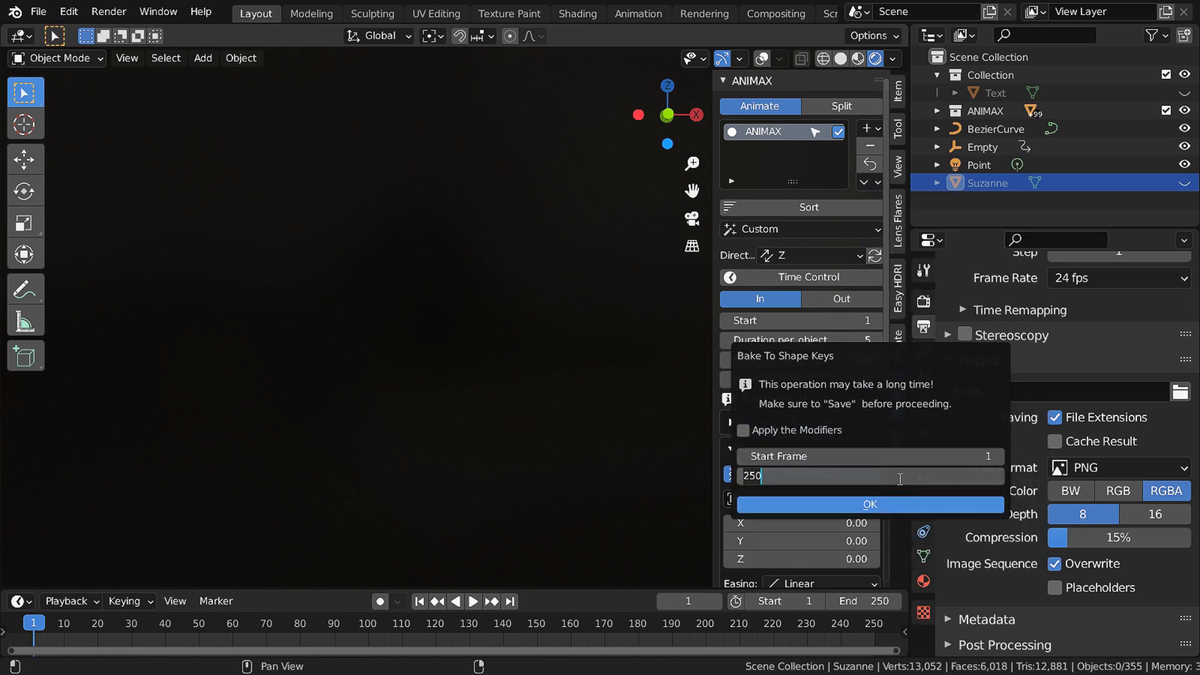
pyautogui.press('Return')
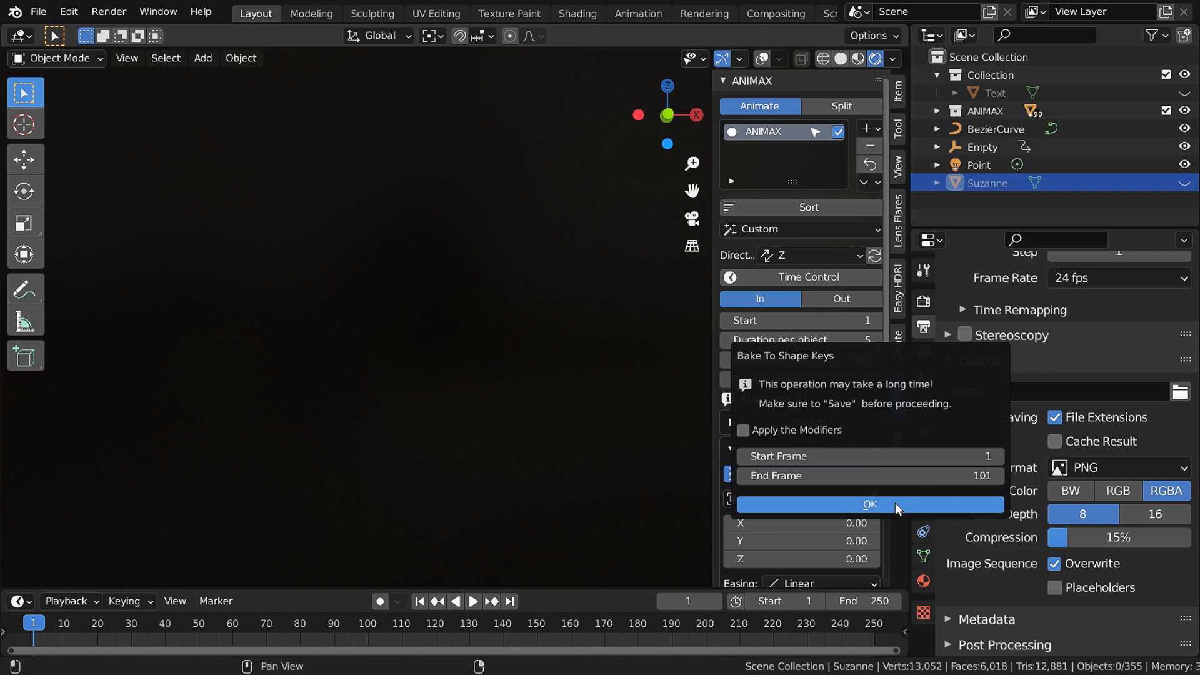
pyautogui.click(895, 503)
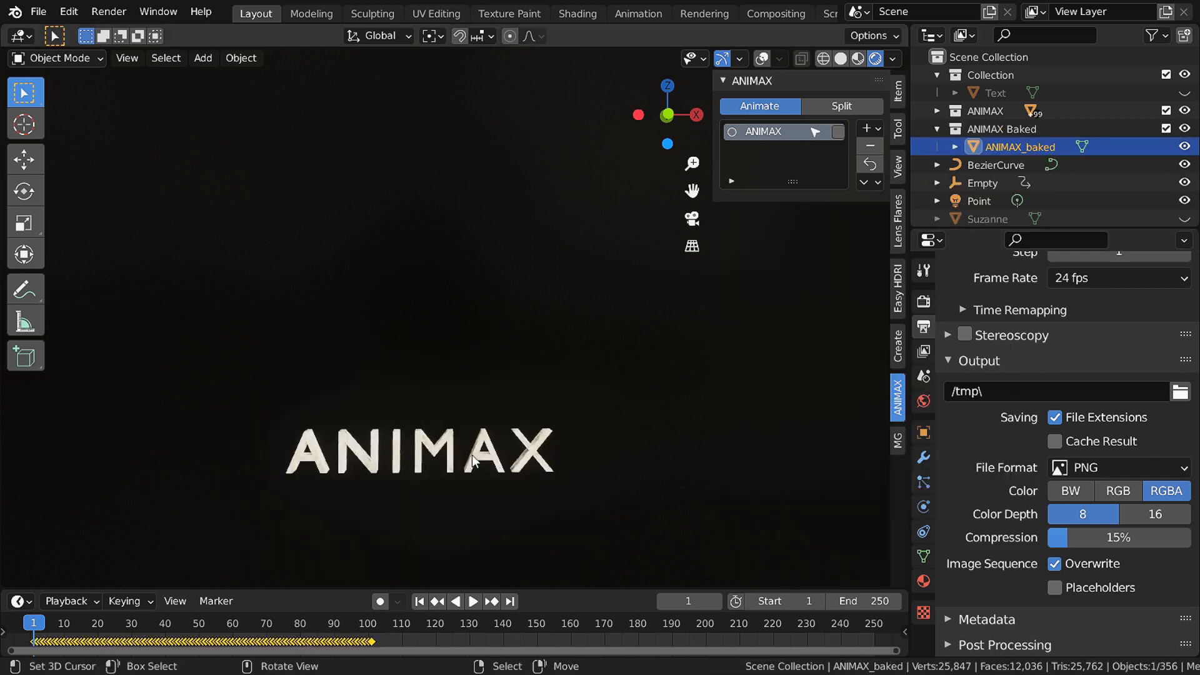
# Hide the original ANIMAX object and play back the baked ANIMAX_baked animation
pyautogui.press('space')
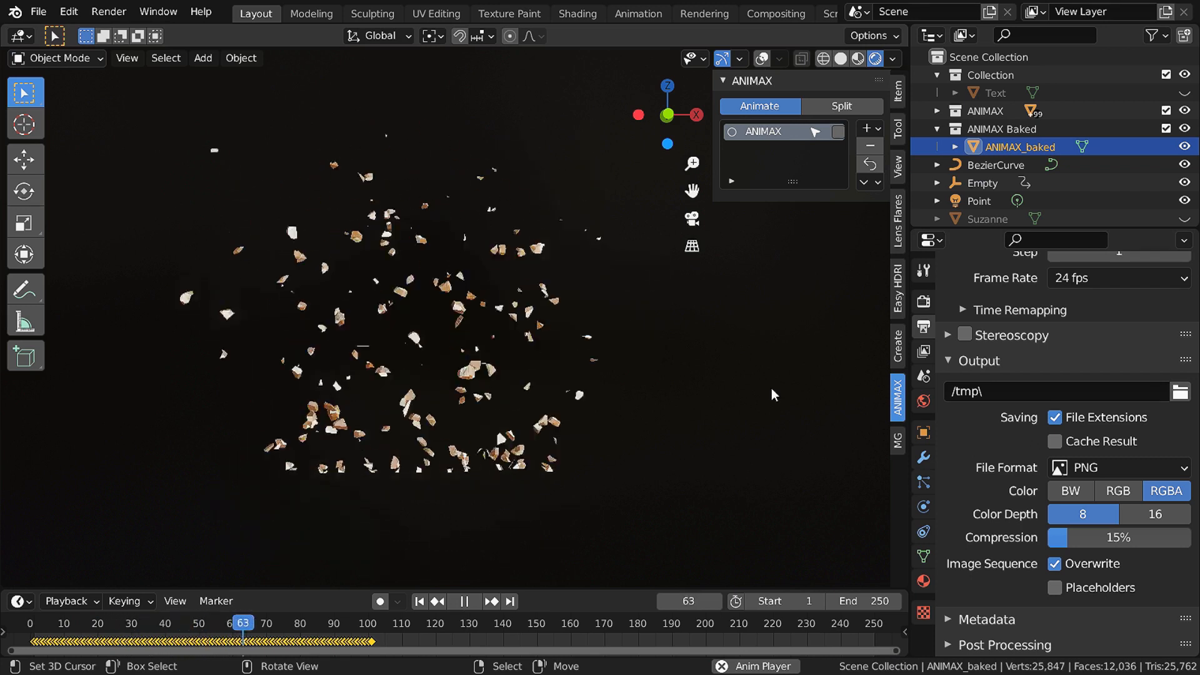
pyautogui.press('Escape')
pyautogui.click(1184, 110)
pyautogui.press('space')
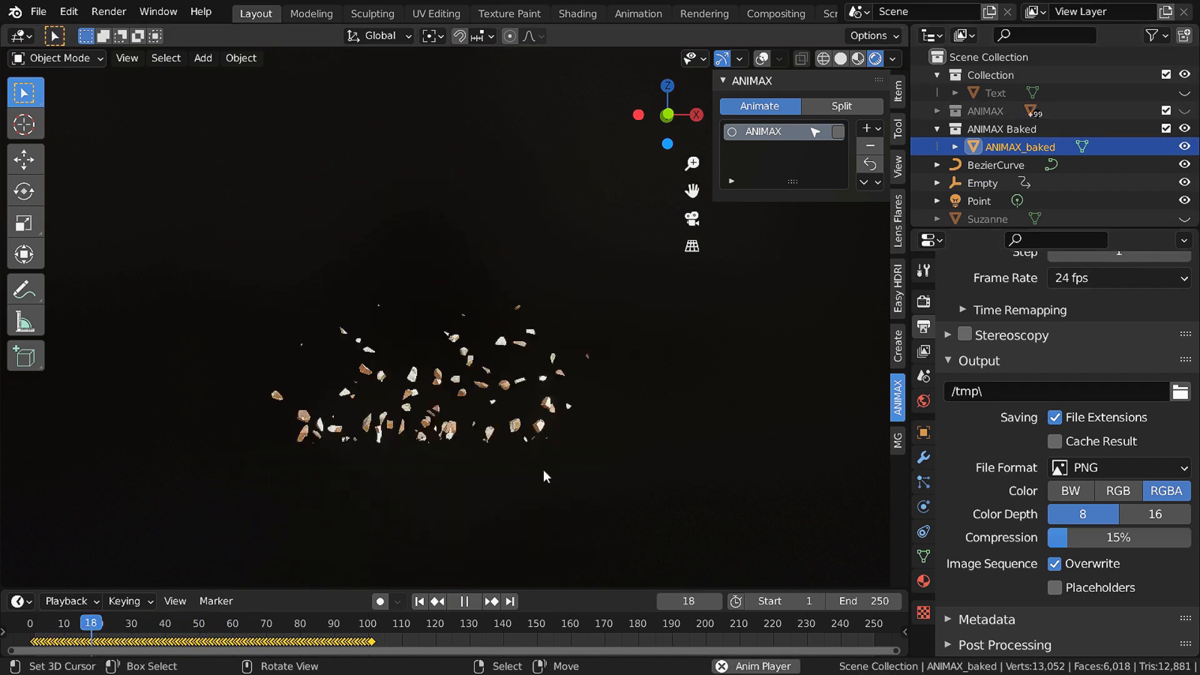
pyautogui.press('Escape')
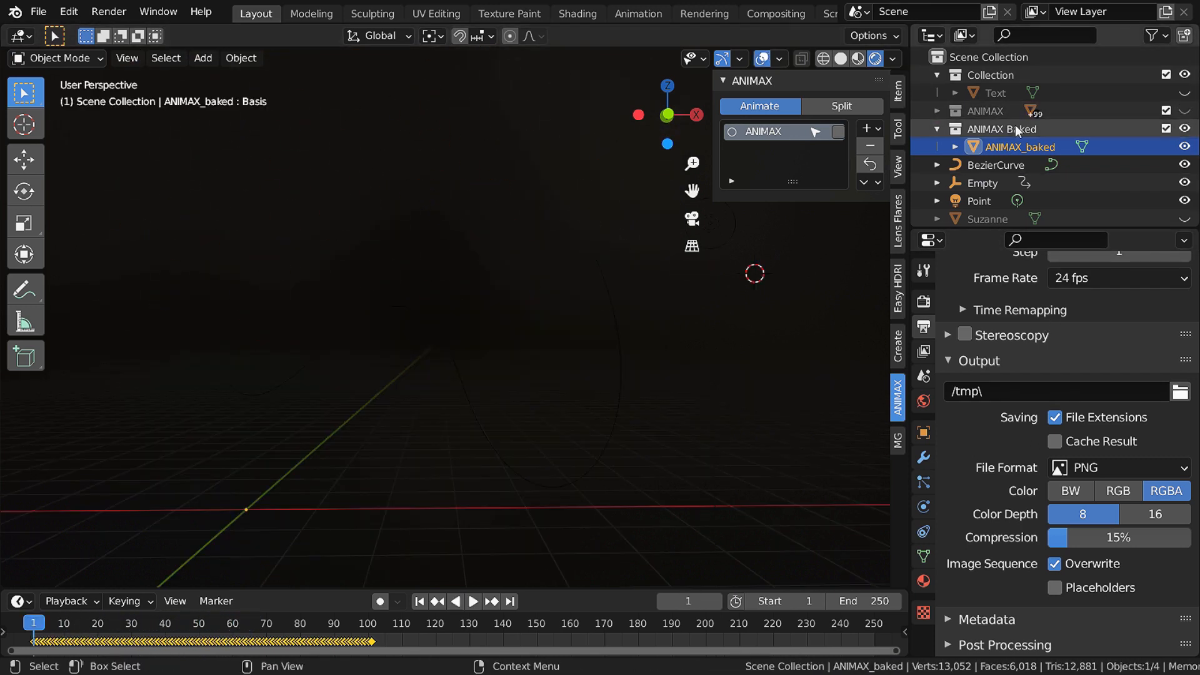
pyautogui.press('space')
pyautogui.press('space')
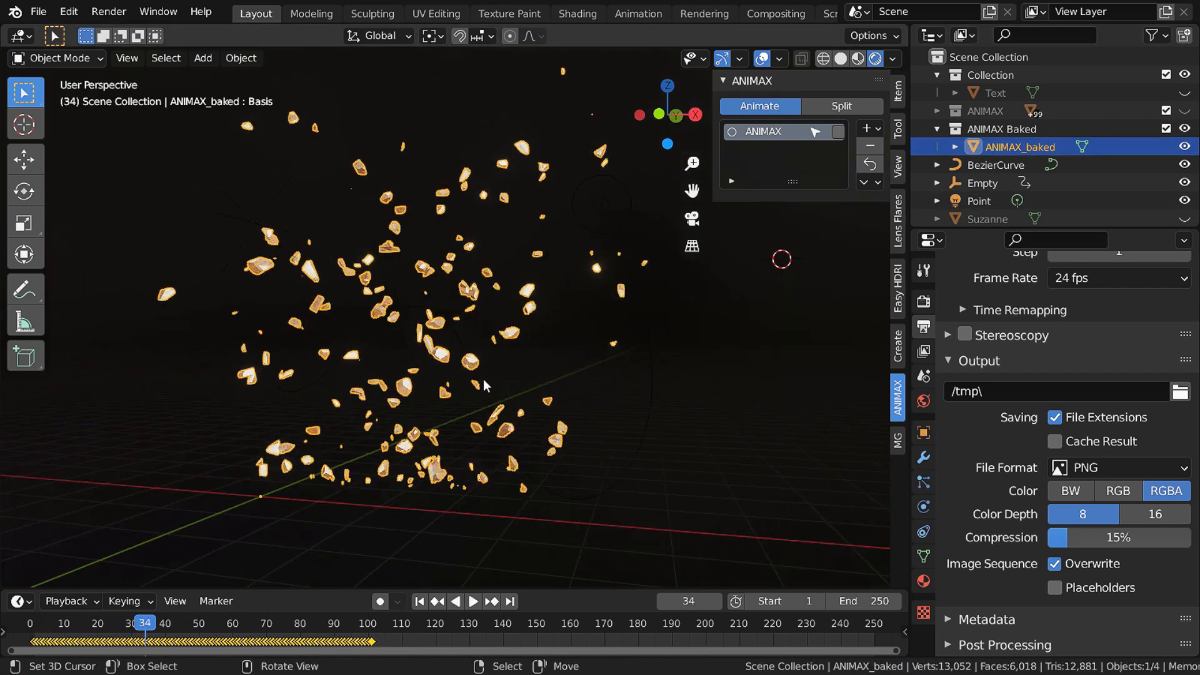
# Enter Edit Mode on ANIMAX_baked and select the frame(43) shape key
pyautogui.press('Tab')
pyautogui.click(923, 555)
pyautogui.scroll(-3, 943, 440)
pyautogui.click(1014, 375)
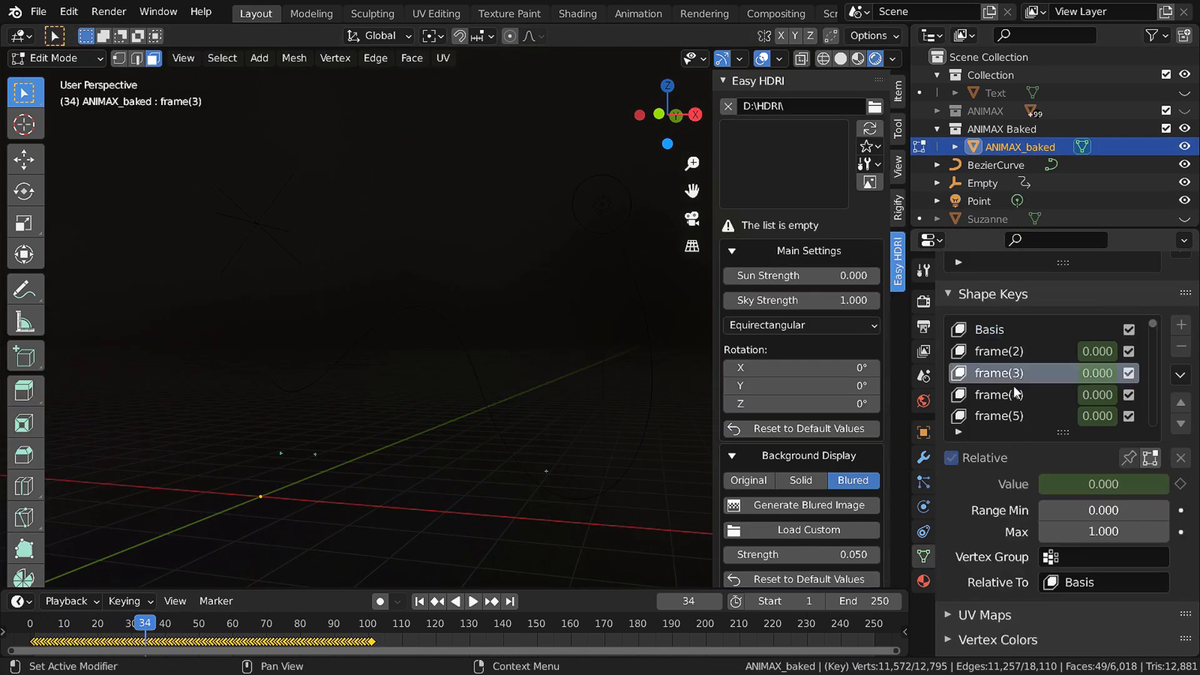
pyautogui.click(1013, 396)
pyautogui.scroll(-6, 1014, 413)
pyautogui.click(1014, 412)
pyautogui.scroll(-16, 1014, 409)
pyautogui.click(1014, 411)
pyautogui.scroll(-17, 1015, 410)
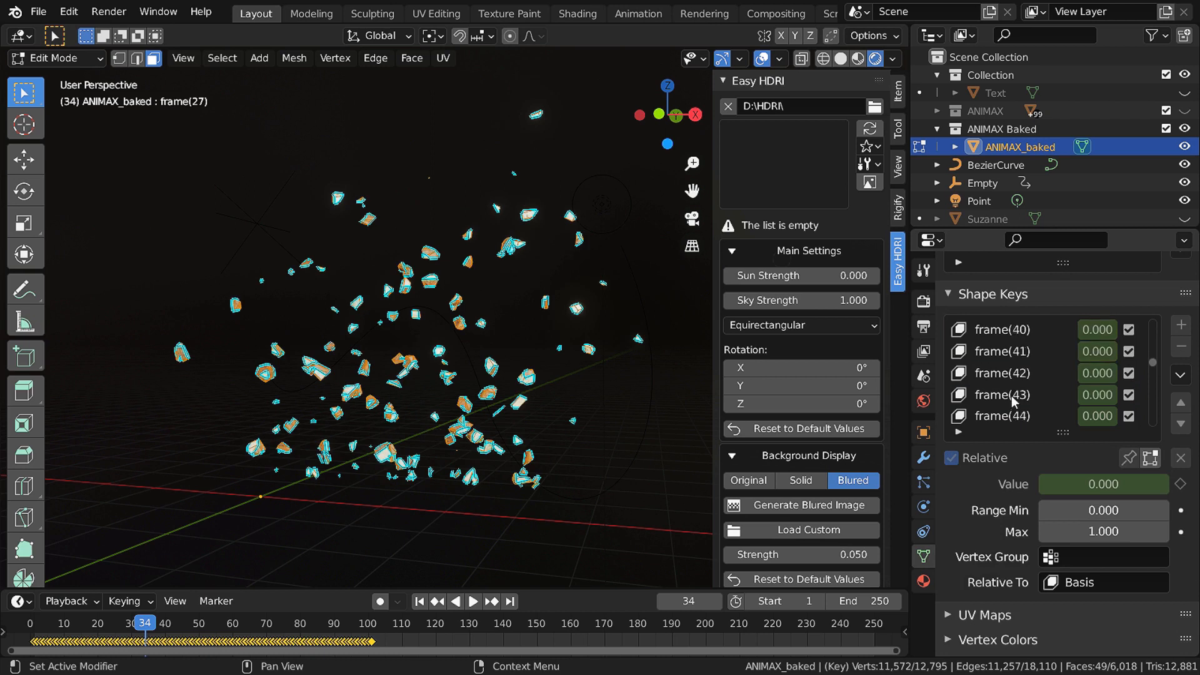
pyautogui.click(1015, 398)
# Circle-select a group of fragments and move them within the frame(43) shape key
pyautogui.hotkey('alt', 'a')
pyautogui.moveTo(457, 319); pyautogui.dragTo(500, 326, button='middle')
pyautogui.press('c')
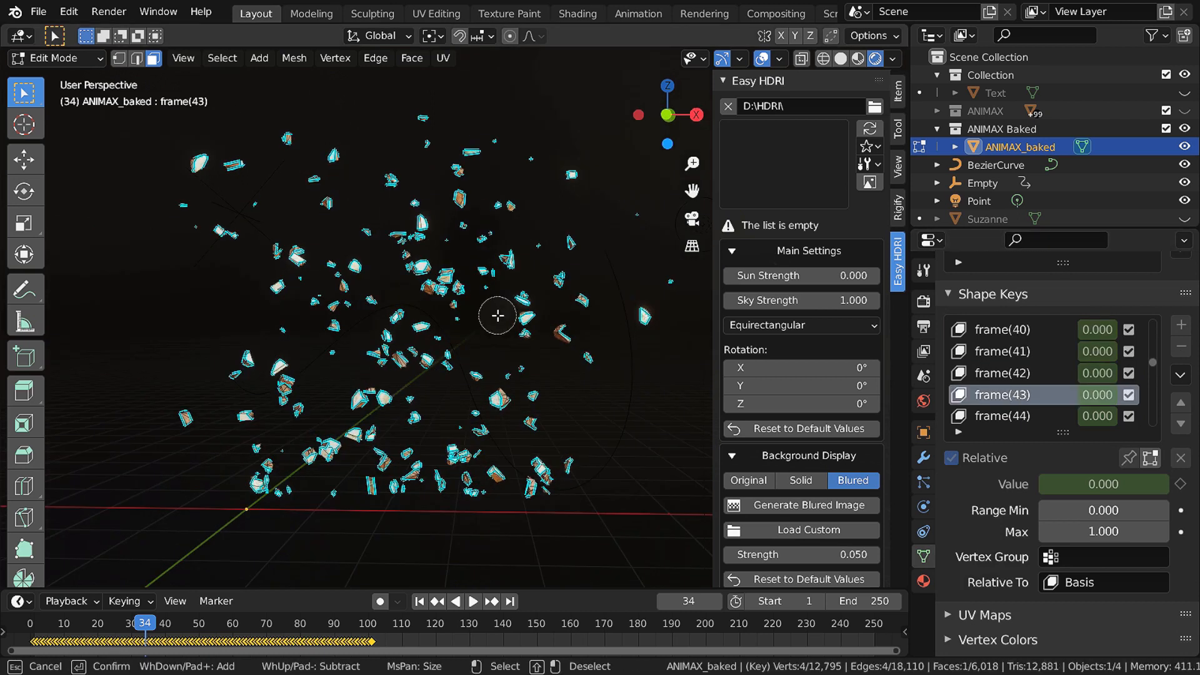
pyautogui.scroll(-12, 494, 307)
pyautogui.moveTo(486, 288); pyautogui.dragTo(484, 283)
pyautogui.press('Escape')
pyautogui.press('g')
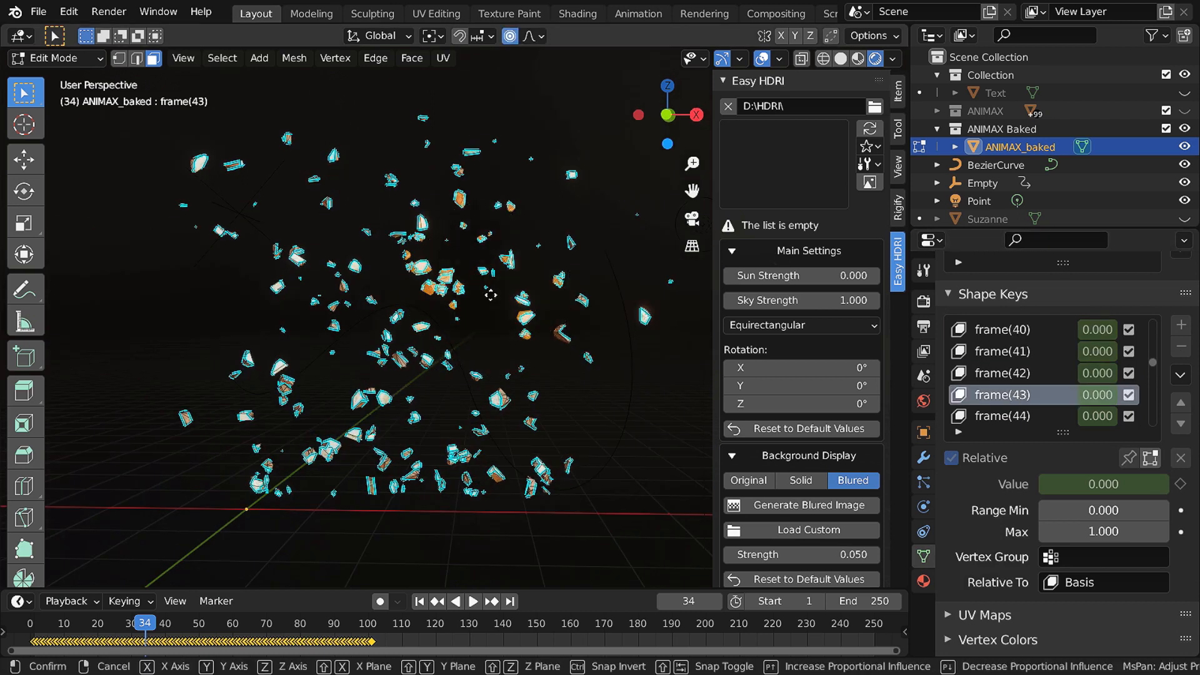
pyautogui.click(528, 280)
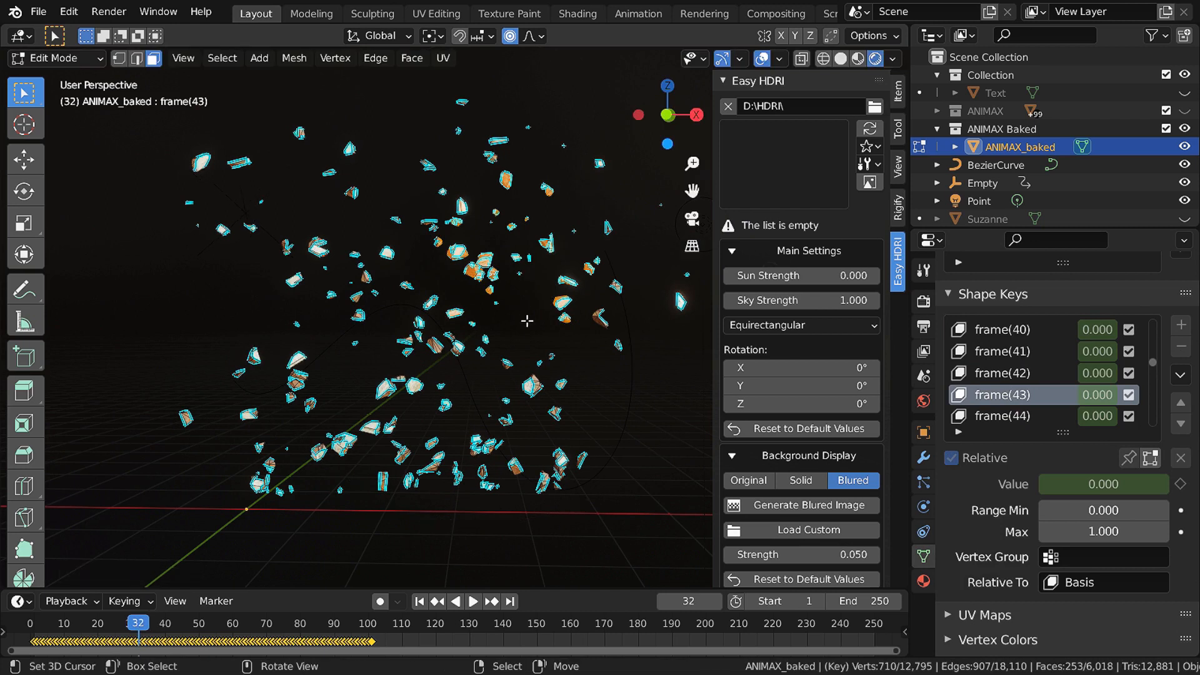
# Return to Object Mode, play the edited animation and jump back to the first frame
pyautogui.press('Tab')
pyautogui.press('space')
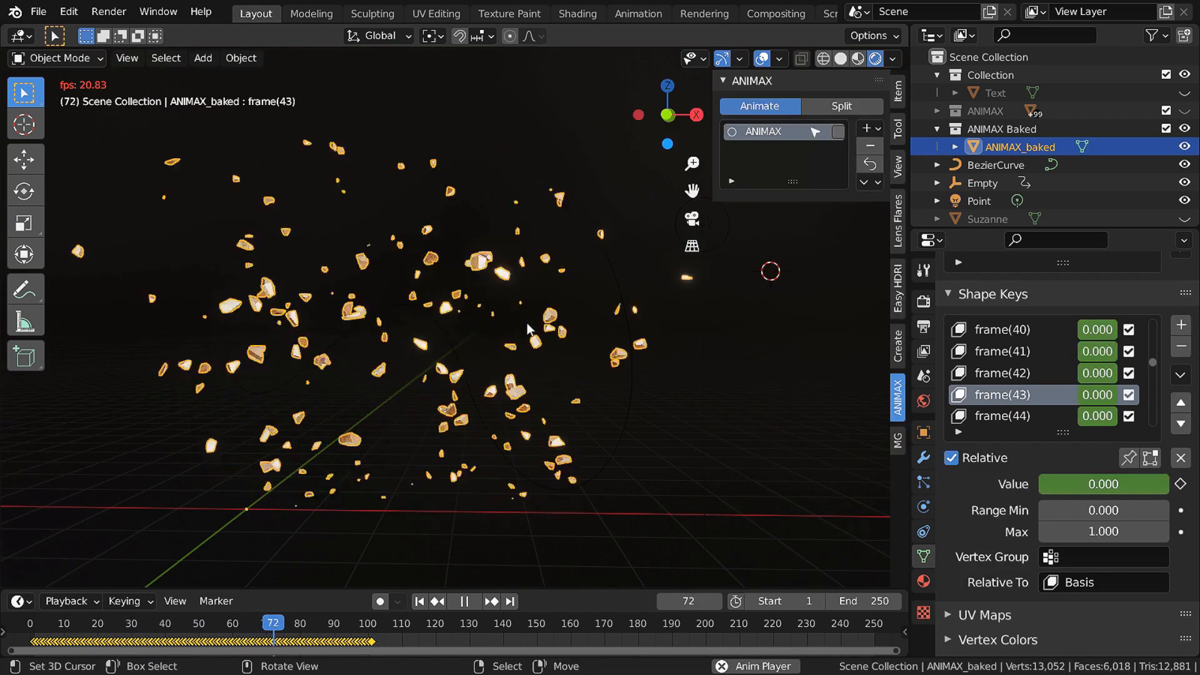
pyautogui.press('Escape')
pyautogui.hotkey('shift', 'Left')
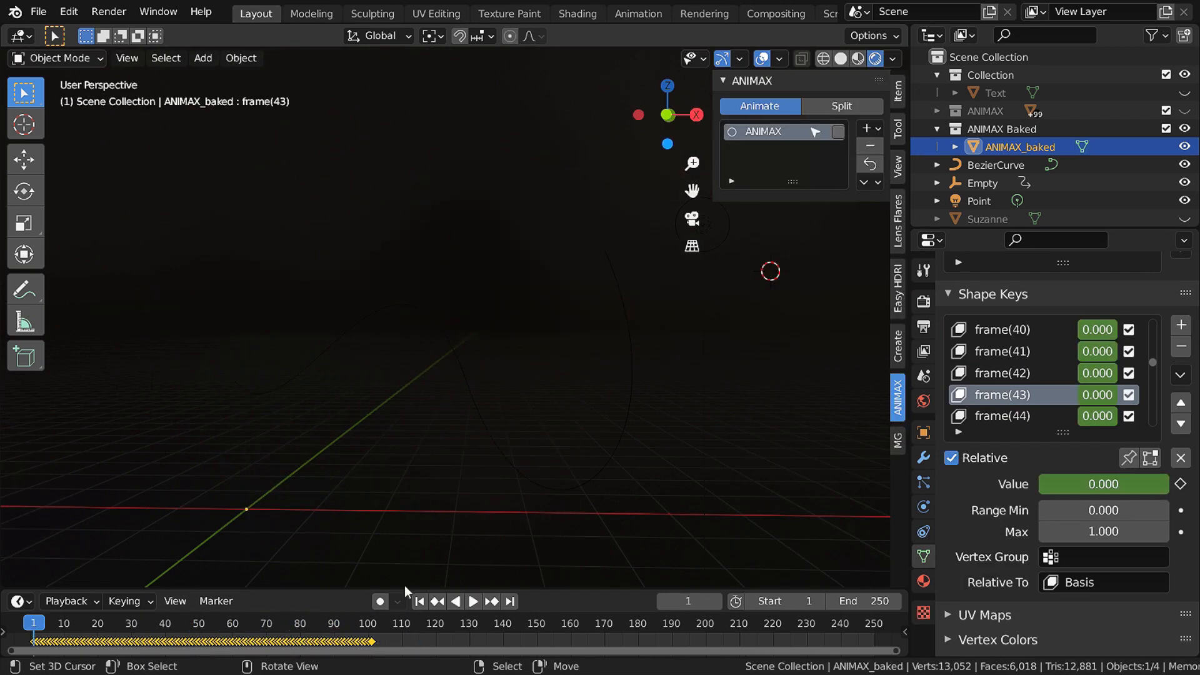
# Turn off Relative for the shape keys and scrub the Evaluation Time value
pyautogui.click(950, 458)
pyautogui.moveTo(1044, 504); pyautogui.dragTo(1166, 504)
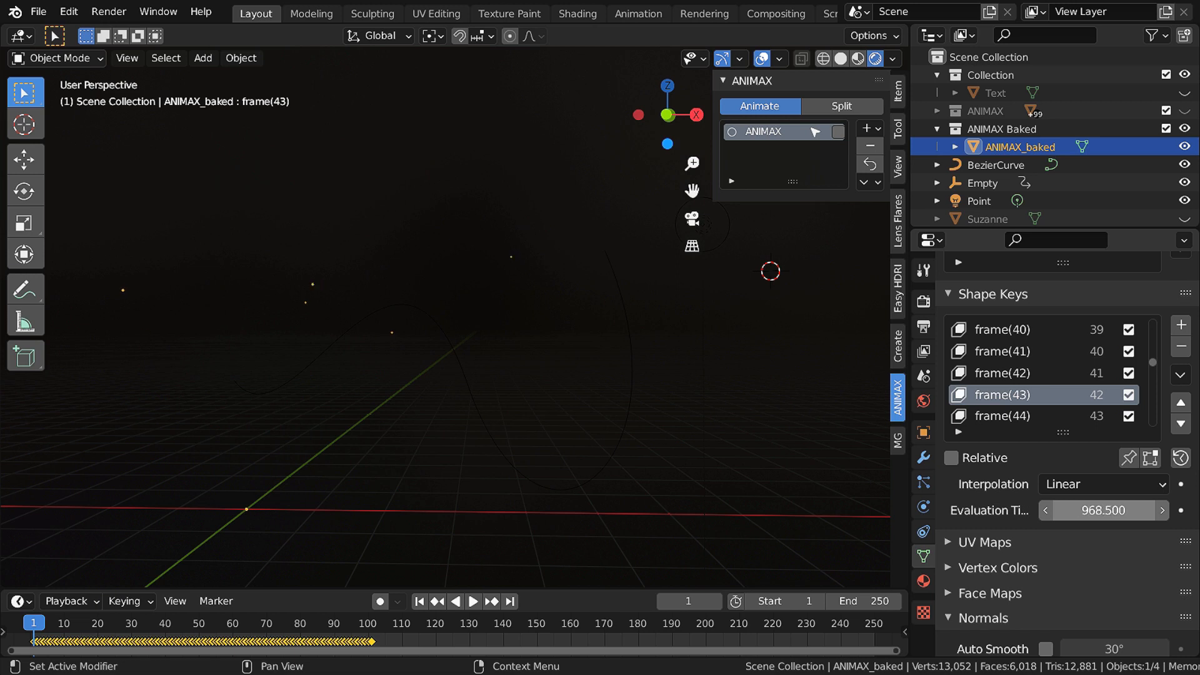
pyautogui.moveTo(1166, 504); pyautogui.dragTo(1085, 528)
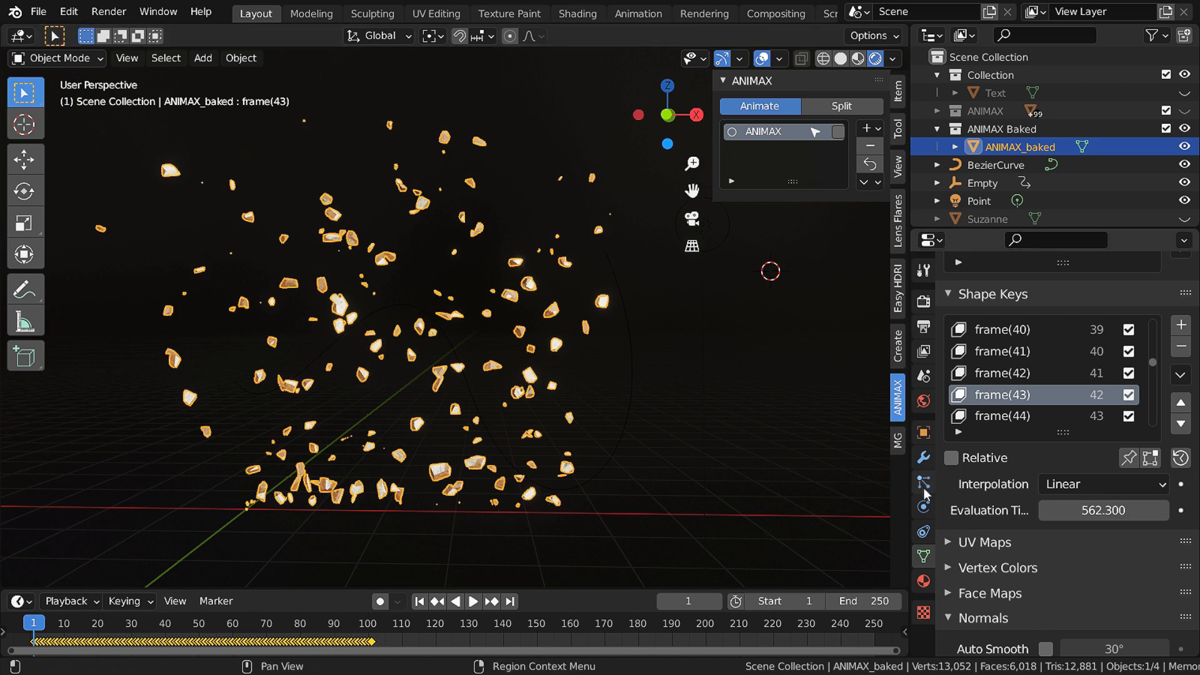
# Rename the object's custom property to Time
pyautogui.click(924, 432)
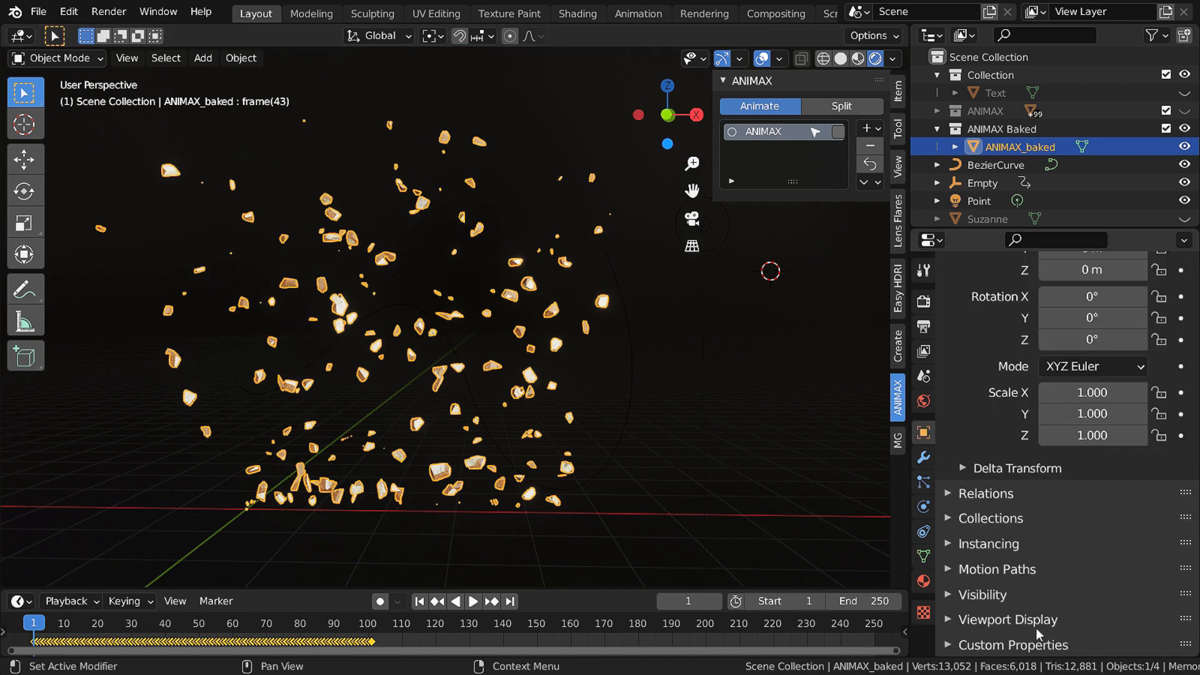
pyautogui.scroll(-1, 1048, 612)
pyautogui.scroll(-1, 1066, 614)
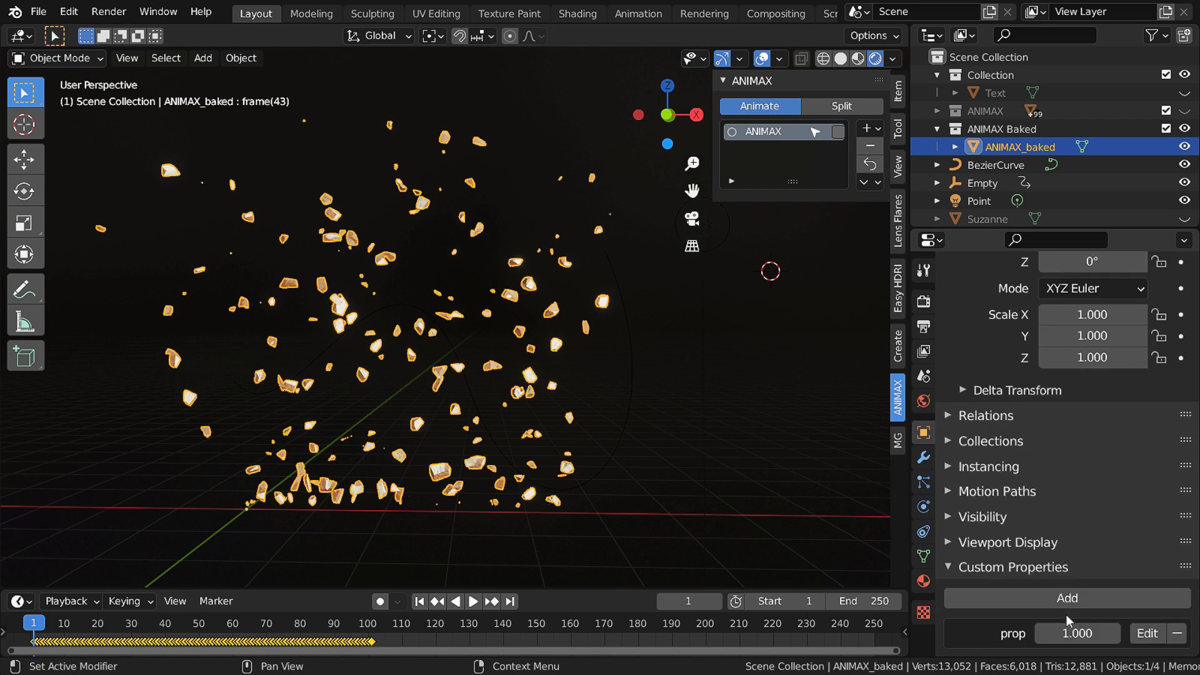
pyautogui.click(1144, 634)
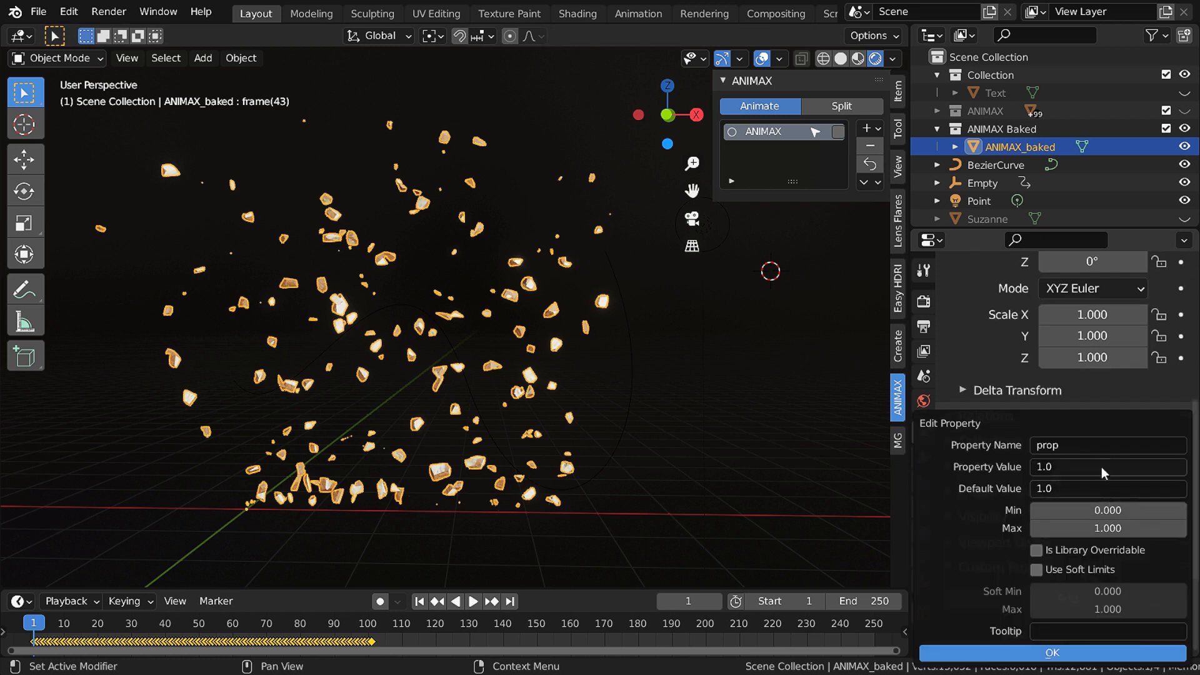
pyautogui.click(1091, 443)
pyautogui.write('Time')
pyautogui.press('Return')
pyautogui.click(1076, 654)
# Copy the Time property as a new driver and paste it onto the shape keys' Evaluation Time
pyautogui.rightClick(1062, 632)
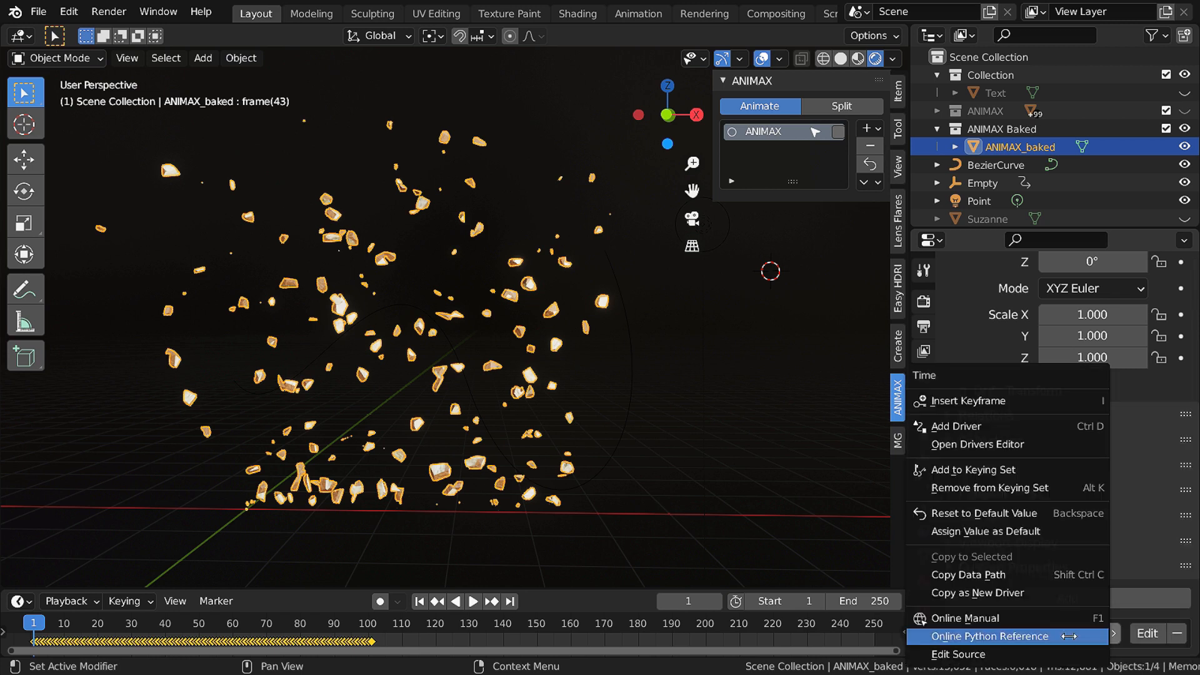
pyautogui.click(1026, 591)
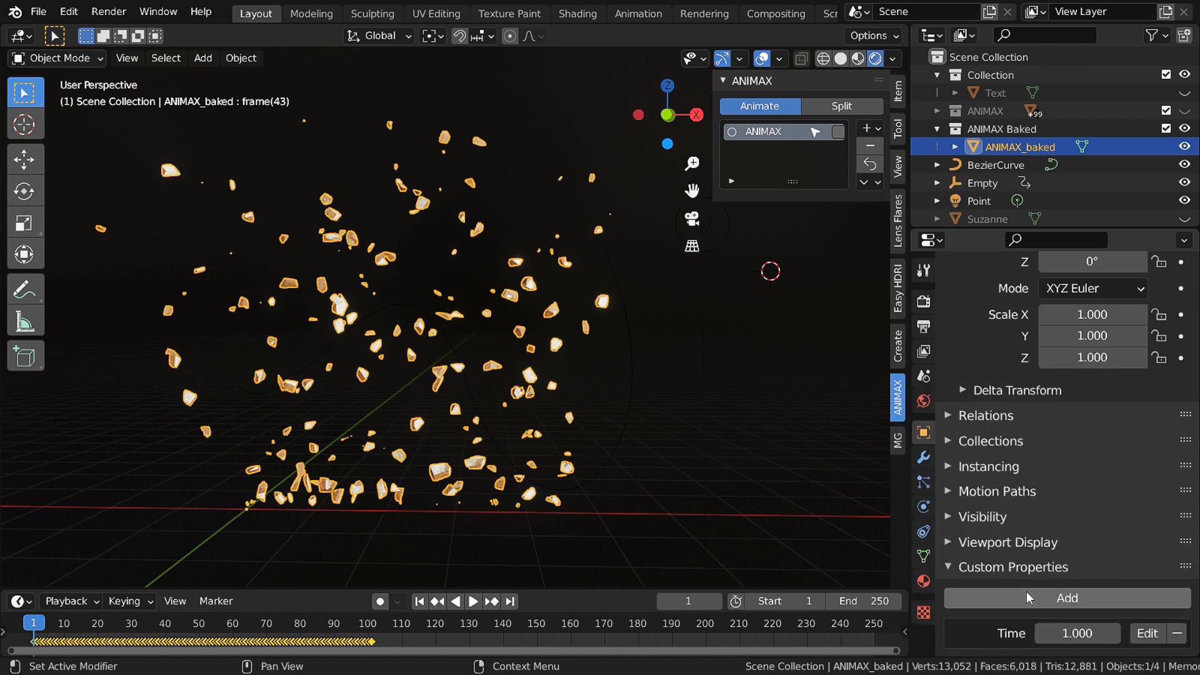
pyautogui.click(925, 556)
pyautogui.rightClick(1095, 455)
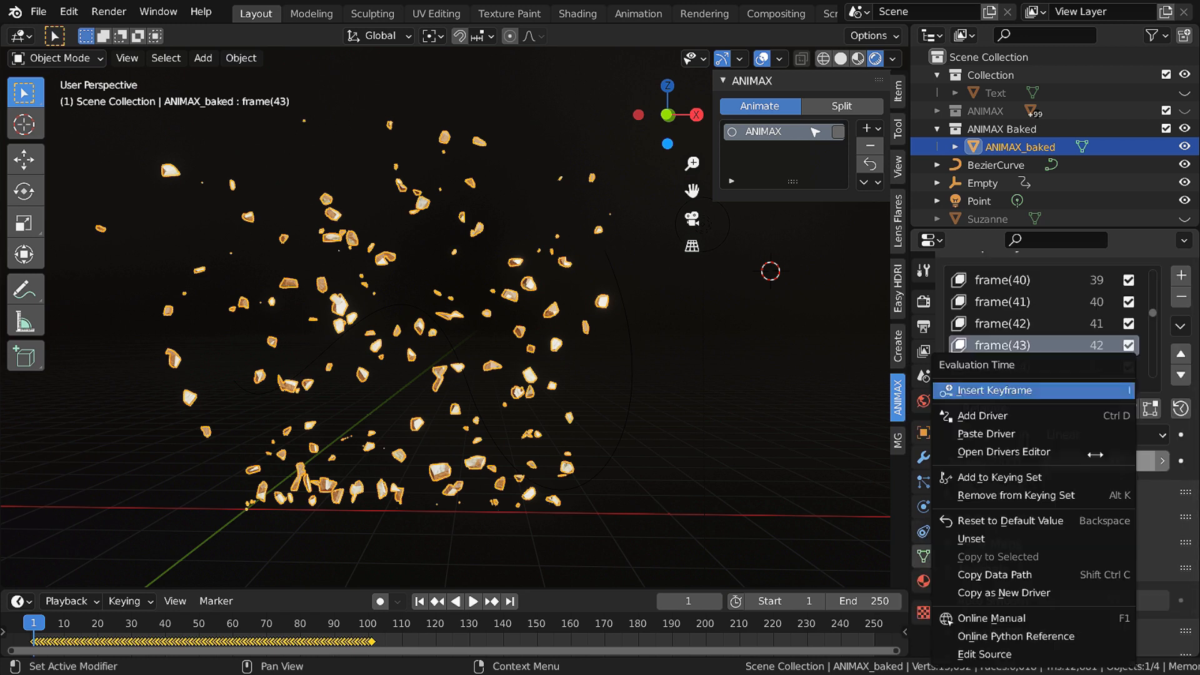
pyautogui.click(1062, 433)
# Open the Drivers Editor for the Evaluation Time driver and change the driver type to Scripted Expression
pyautogui.rightClick(1083, 459)
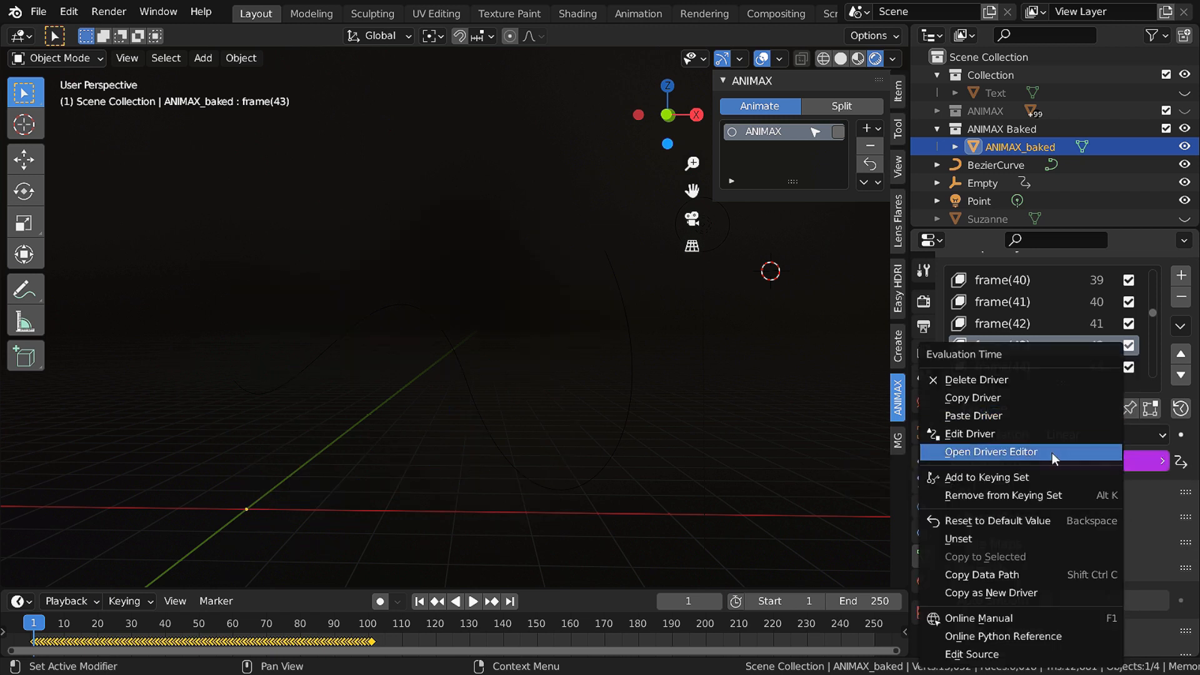
pyautogui.click(1051, 453)
pyautogui.moveTo(955, 102); pyautogui.dragTo(778, 107)
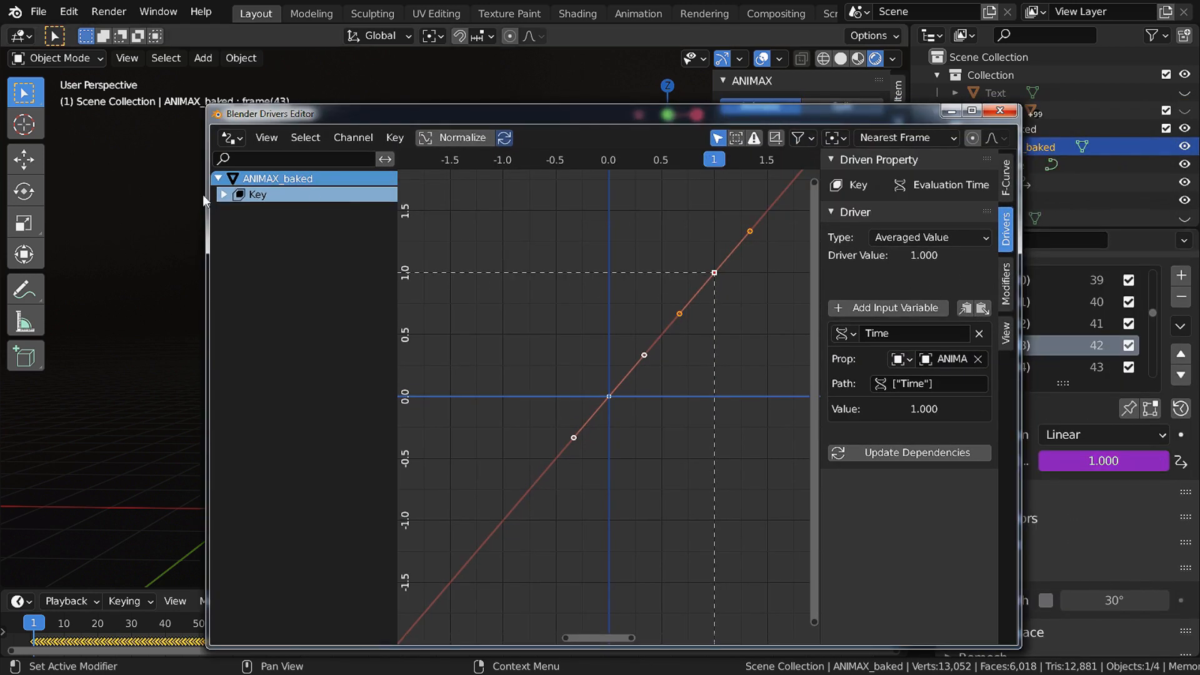
pyautogui.click(224, 195)
pyautogui.click(936, 238)
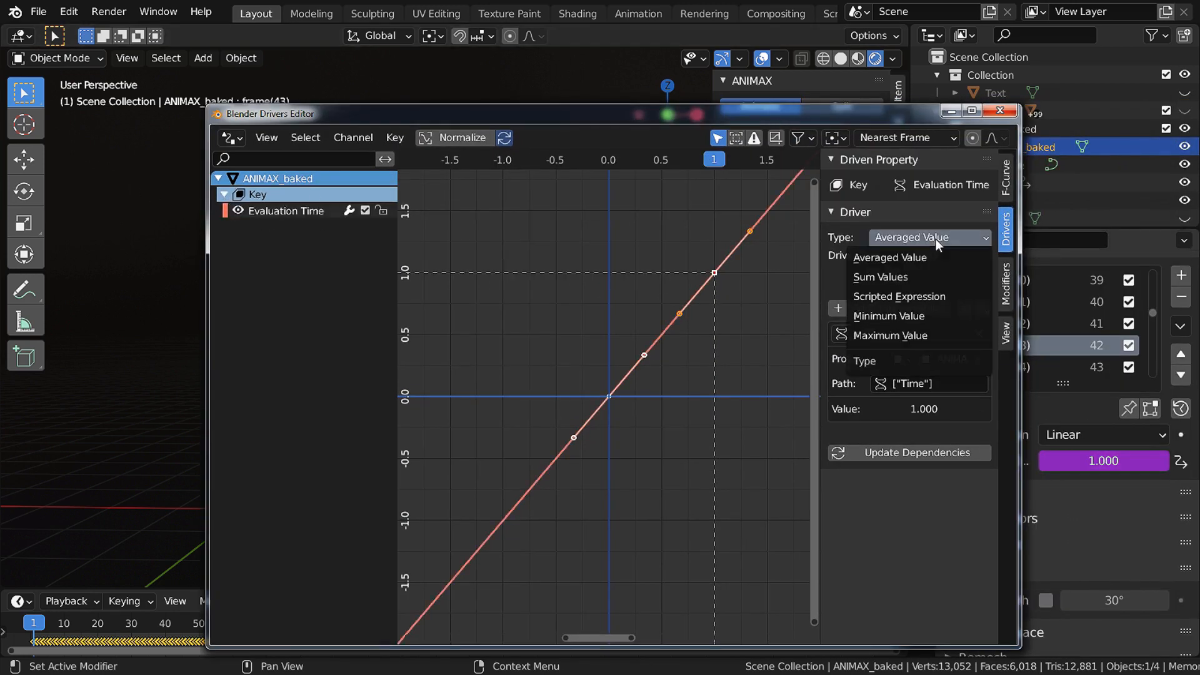
pyautogui.click(936, 296)
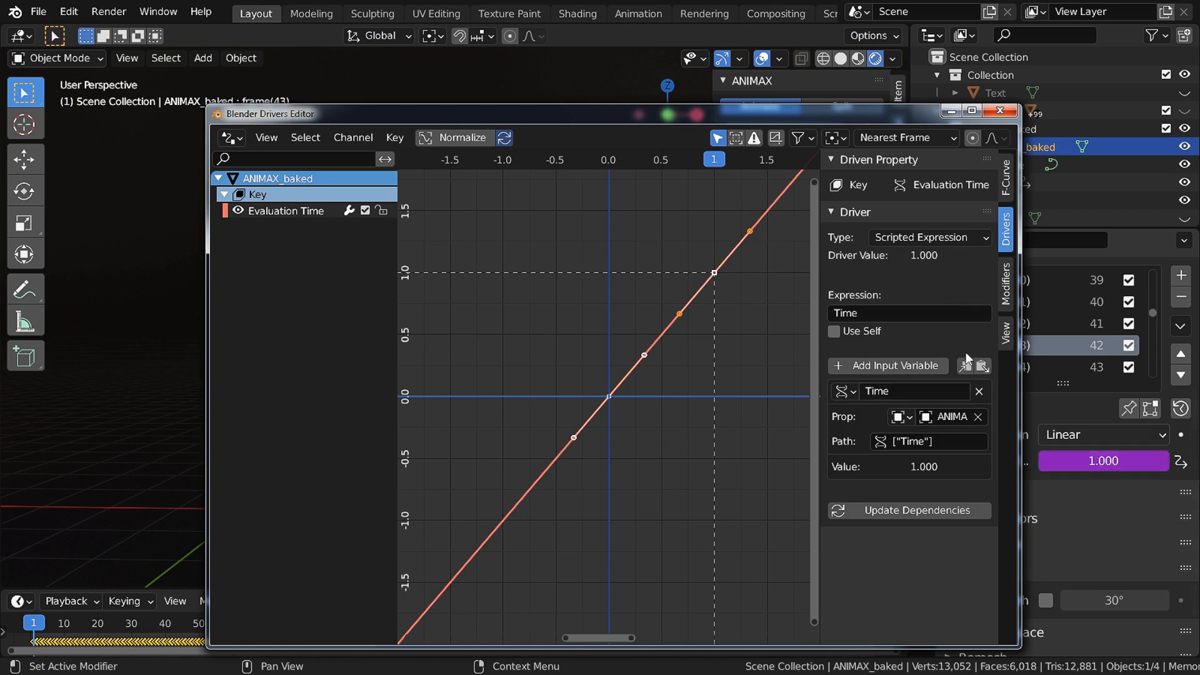
# Set the driver expression to Time * 1000 and close the Drivers Editor window
pyautogui.click(908, 318)
pyautogui.write('* 100')
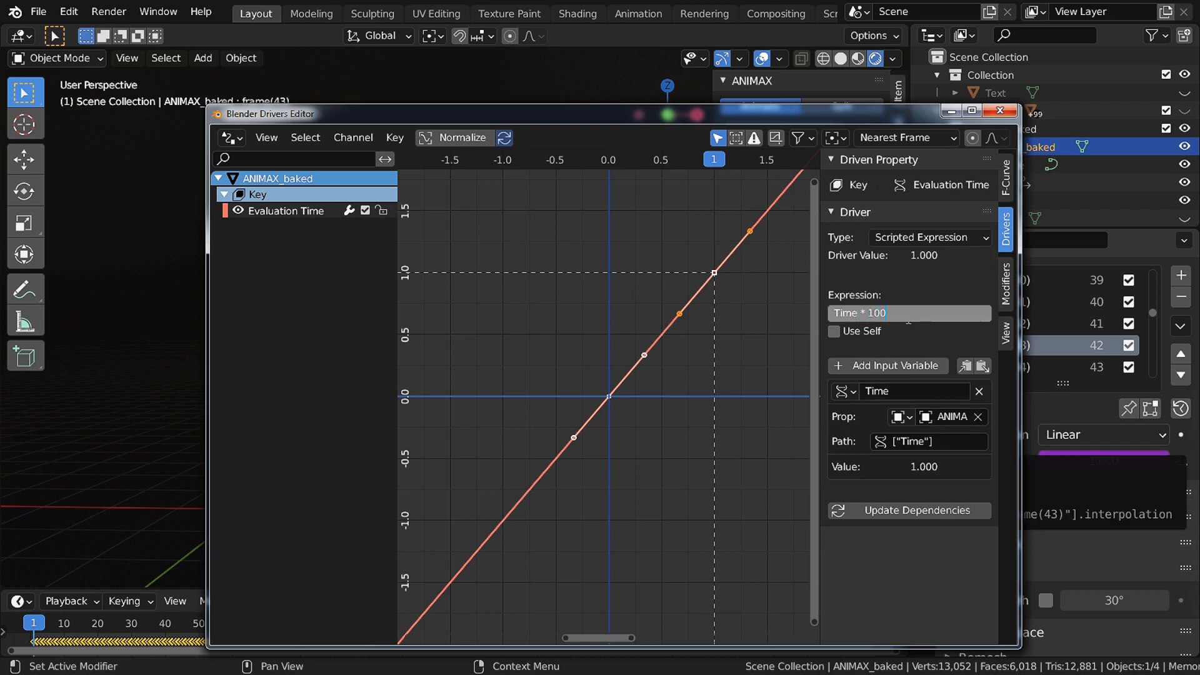
pyautogui.write('0')
pyautogui.press('Return')
pyautogui.click(661, 27)
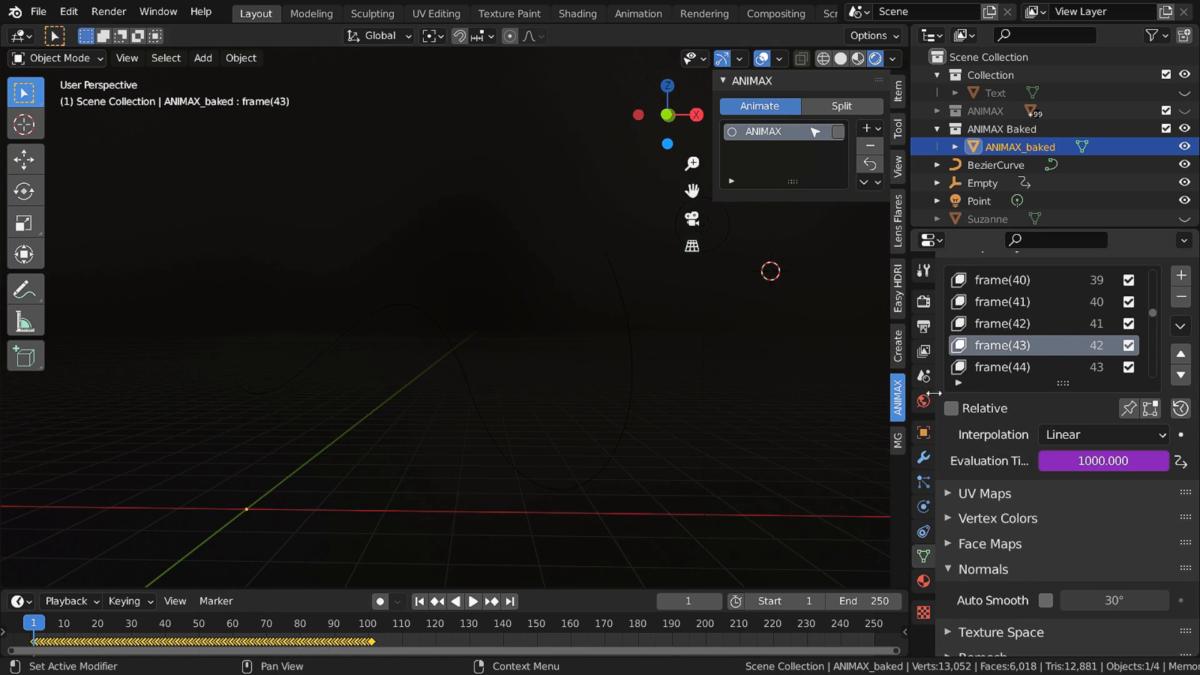
# Show the object's Time custom property in the sidebar and keyframe it at 0 on frame 1
pyautogui.click(898, 94)
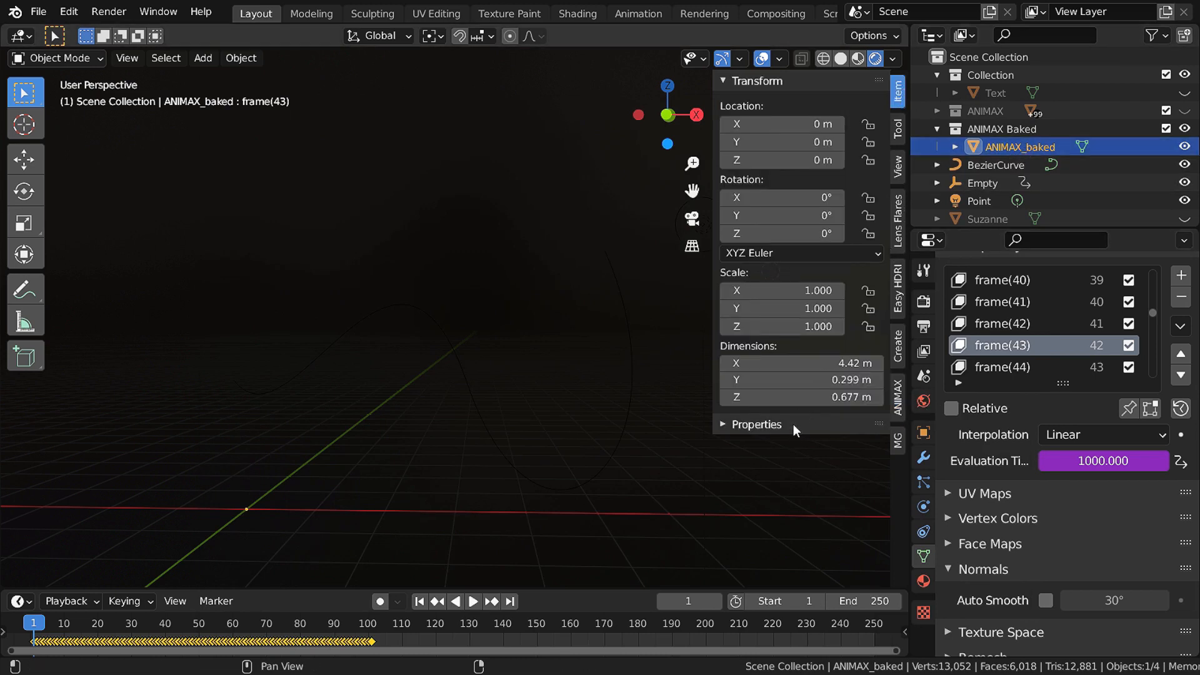
pyautogui.click(778, 79)
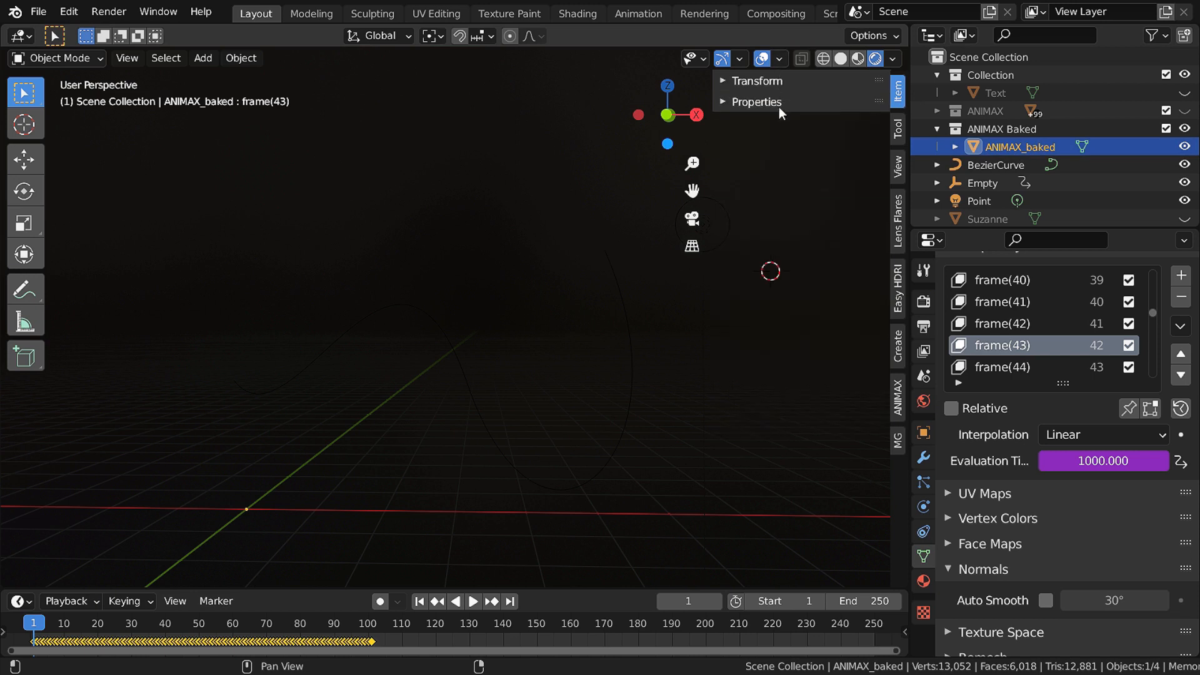
pyautogui.click(779, 107)
pyautogui.moveTo(807, 136)
pyautogui.mouseDown()
pyautogui.moveTo(750, 137)
pyautogui.moveTo(807, 136)
pyautogui.mouseUp()
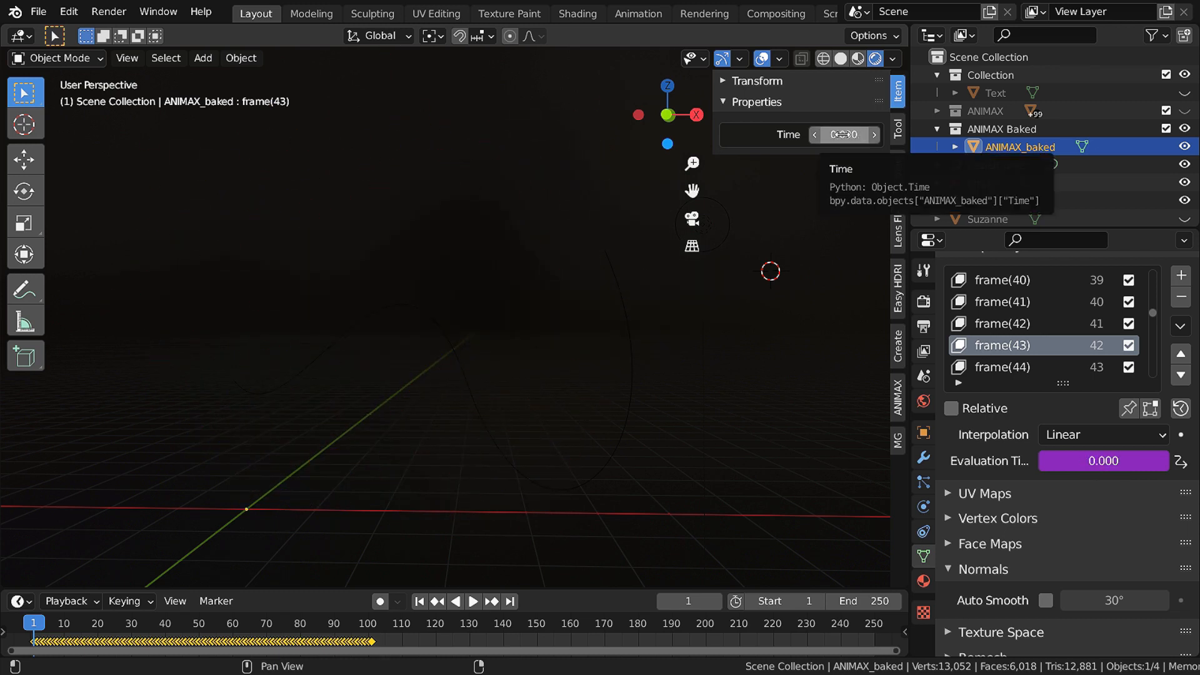
pyautogui.press('i')
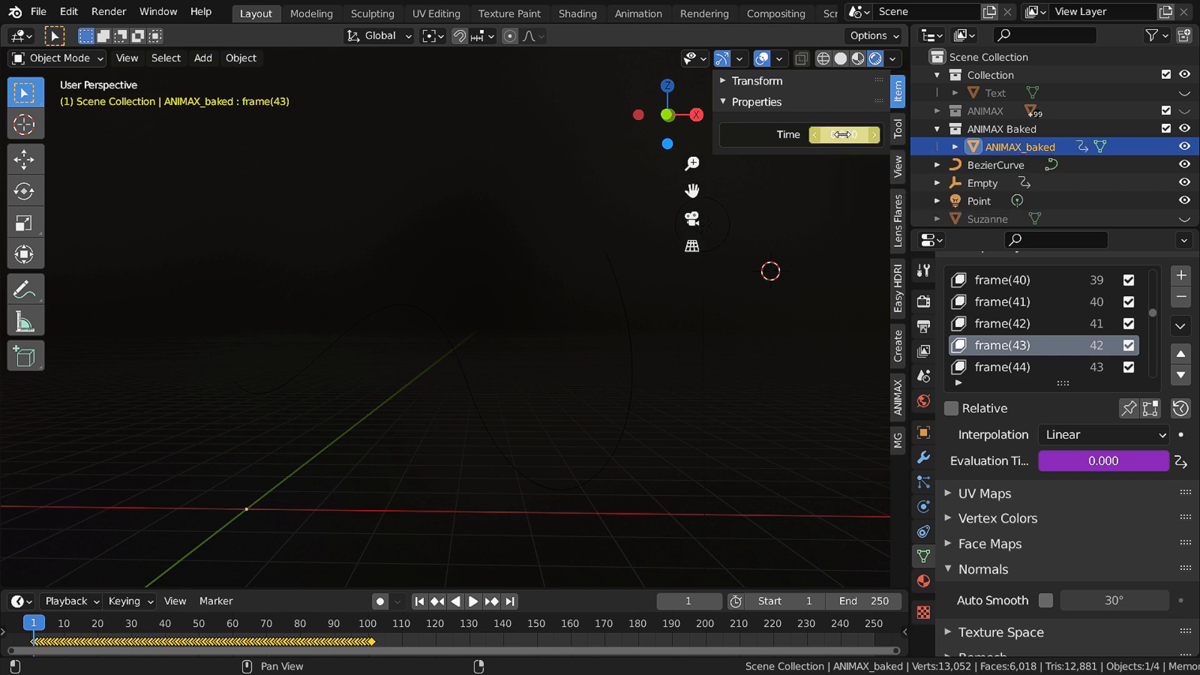
# Go to frame 80, set Time to 1 and keyframe it
pyautogui.moveTo(39, 622); pyautogui.dragTo(287, 627)
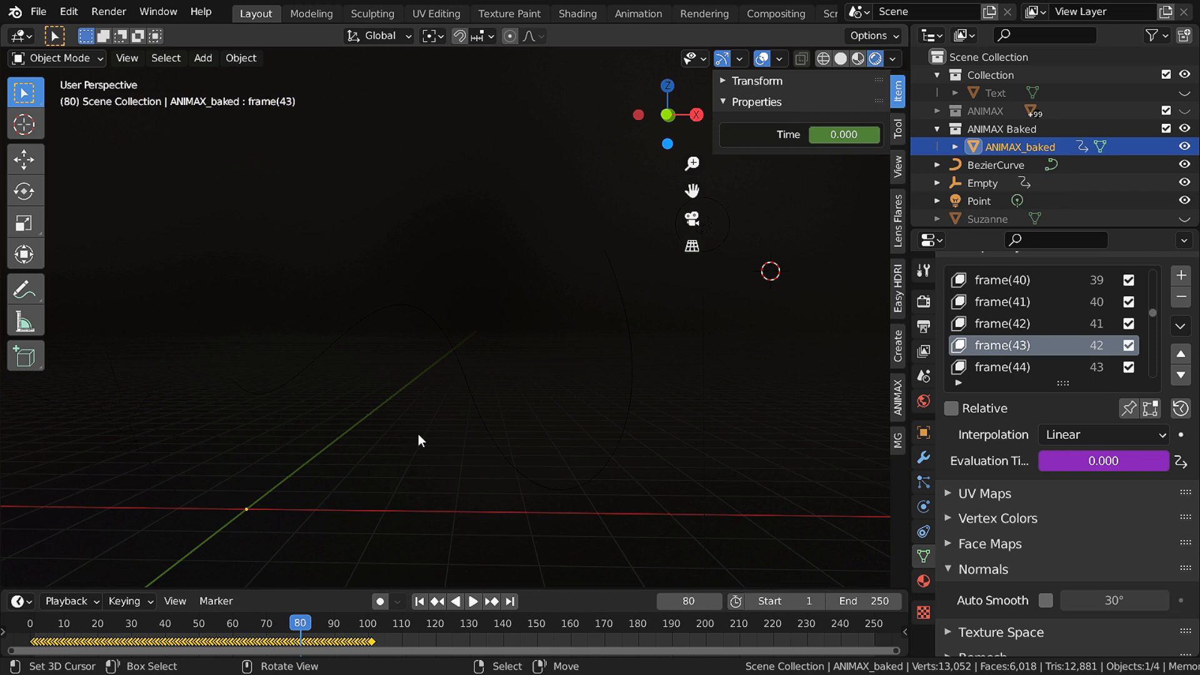
pyautogui.click(858, 134)
pyautogui.write('0.0')
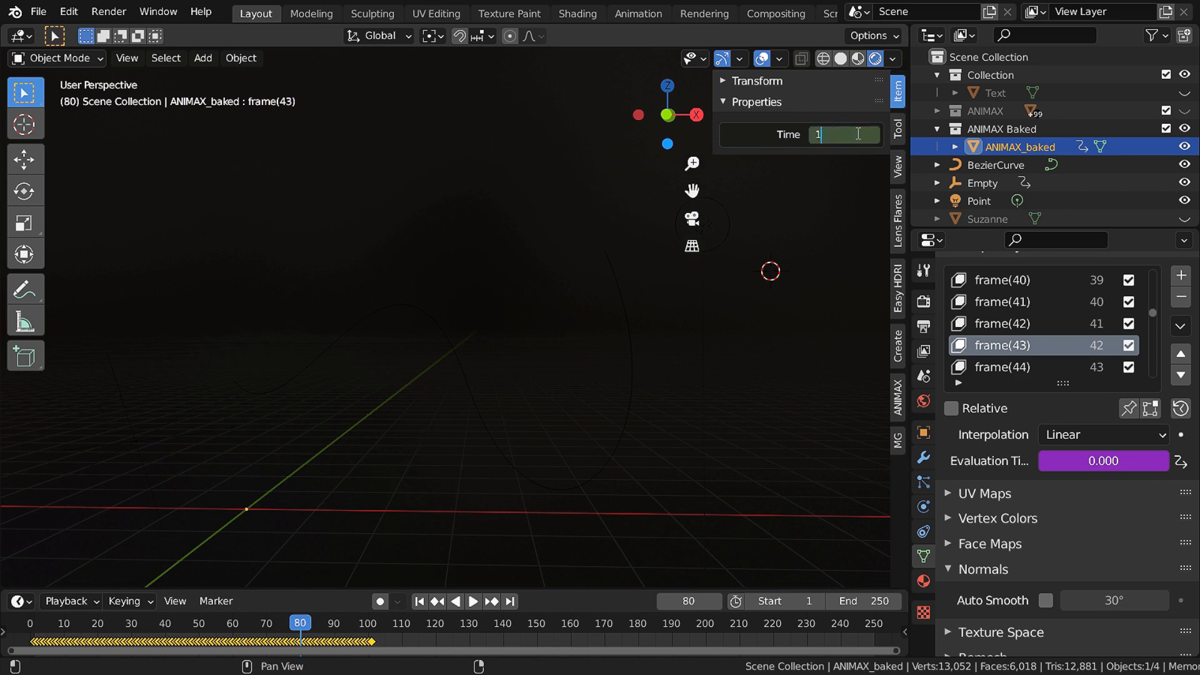
pyautogui.write('i')
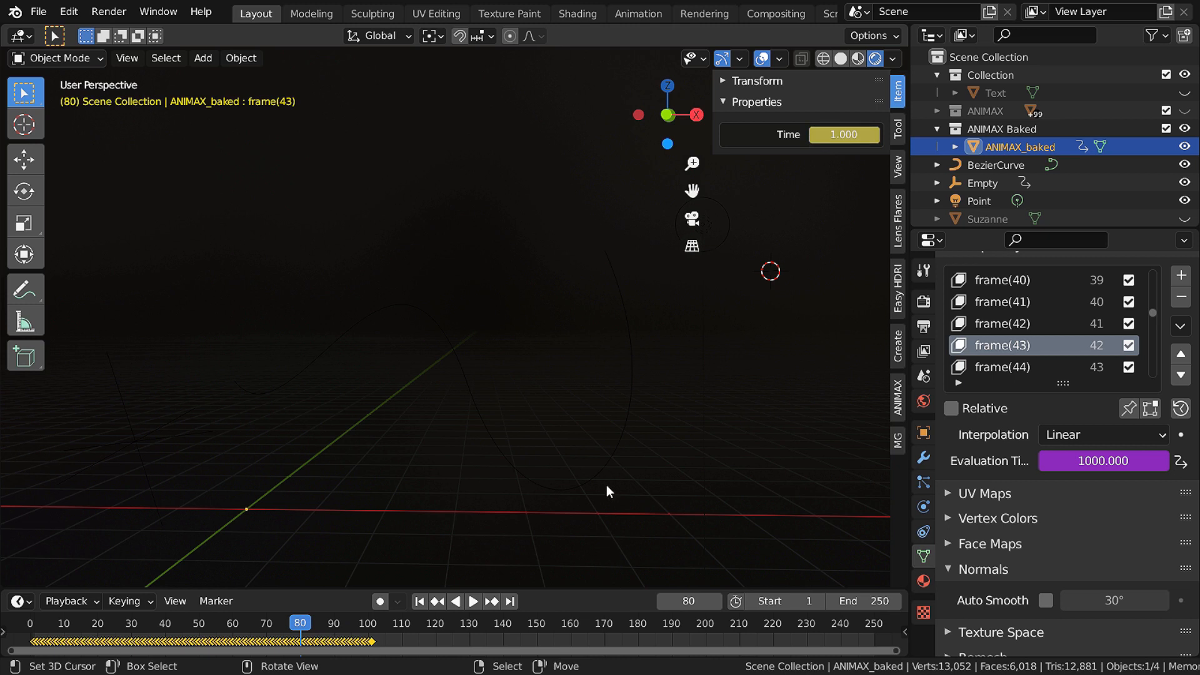
# Play the animation from the first frame and stop it
pyautogui.hotkey('shift', 'Left')
pyautogui.press('space')
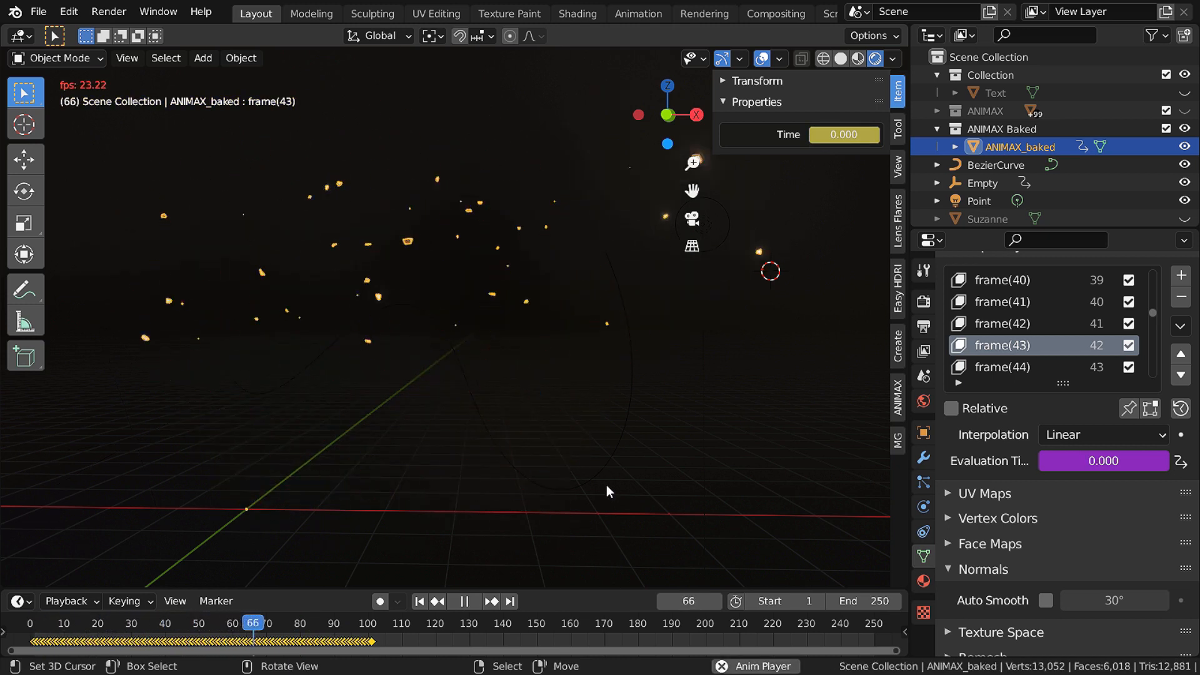
pyautogui.press('Escape')
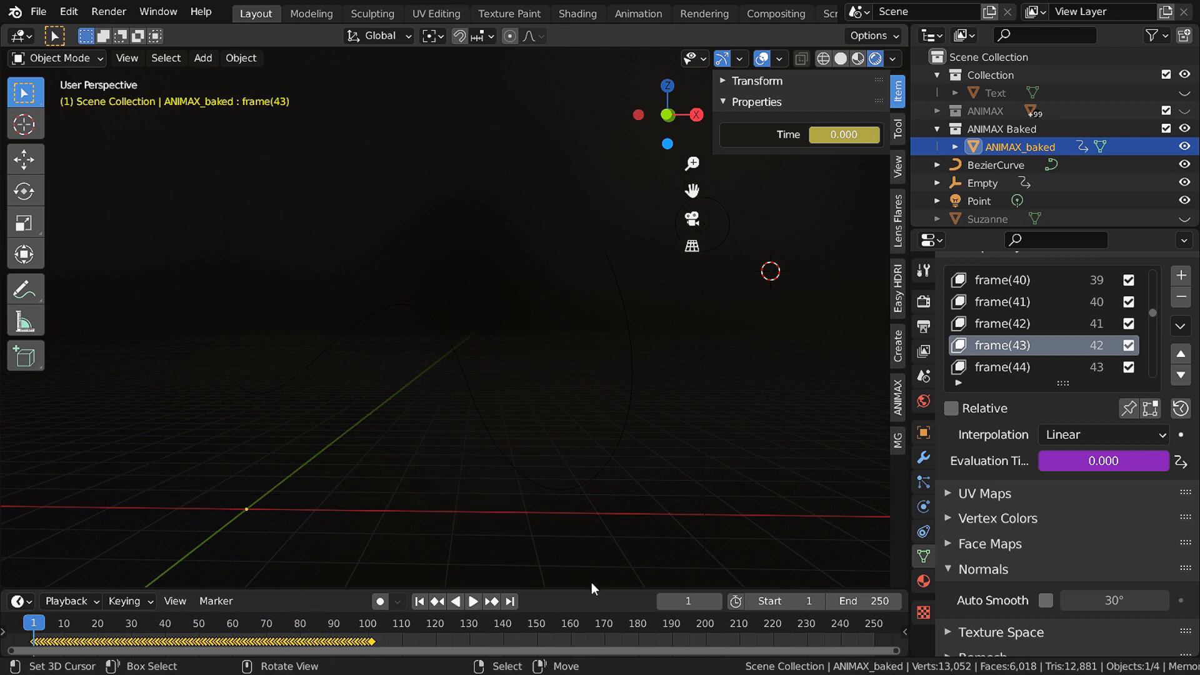
# Enlarge the timeline area, switch it to the Graph Editor and select the Time curve
pyautogui.moveTo(591, 586); pyautogui.dragTo(591, 481)
pyautogui.click(19, 489)
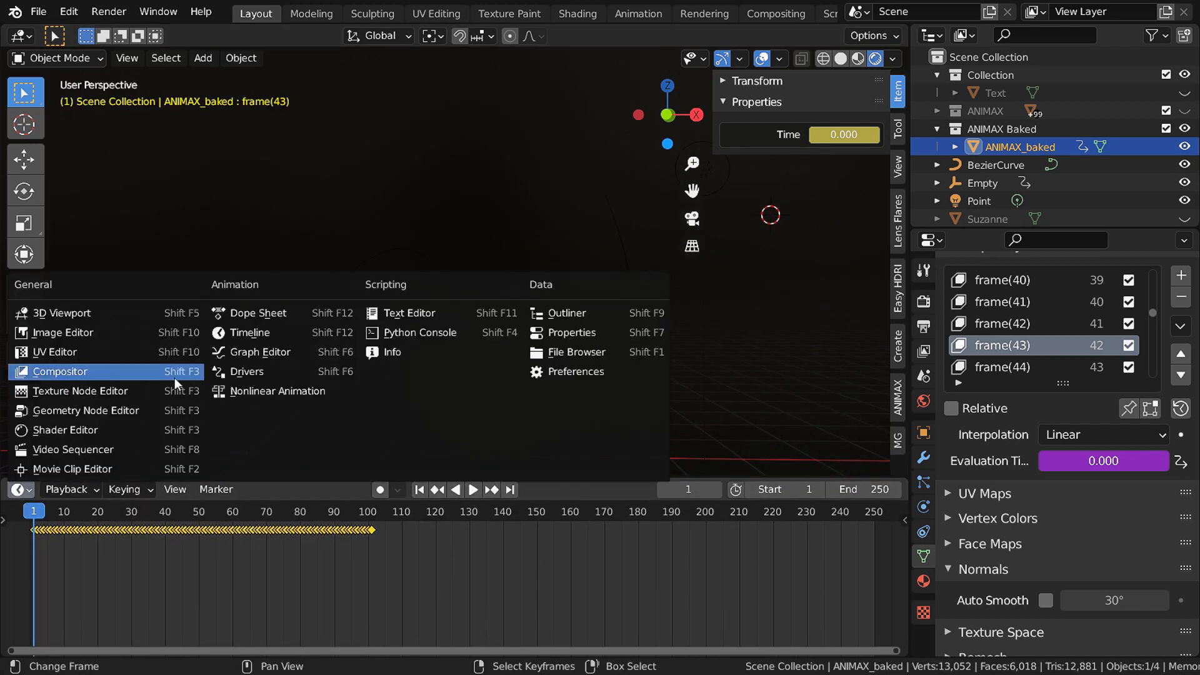
pyautogui.click(250, 353)
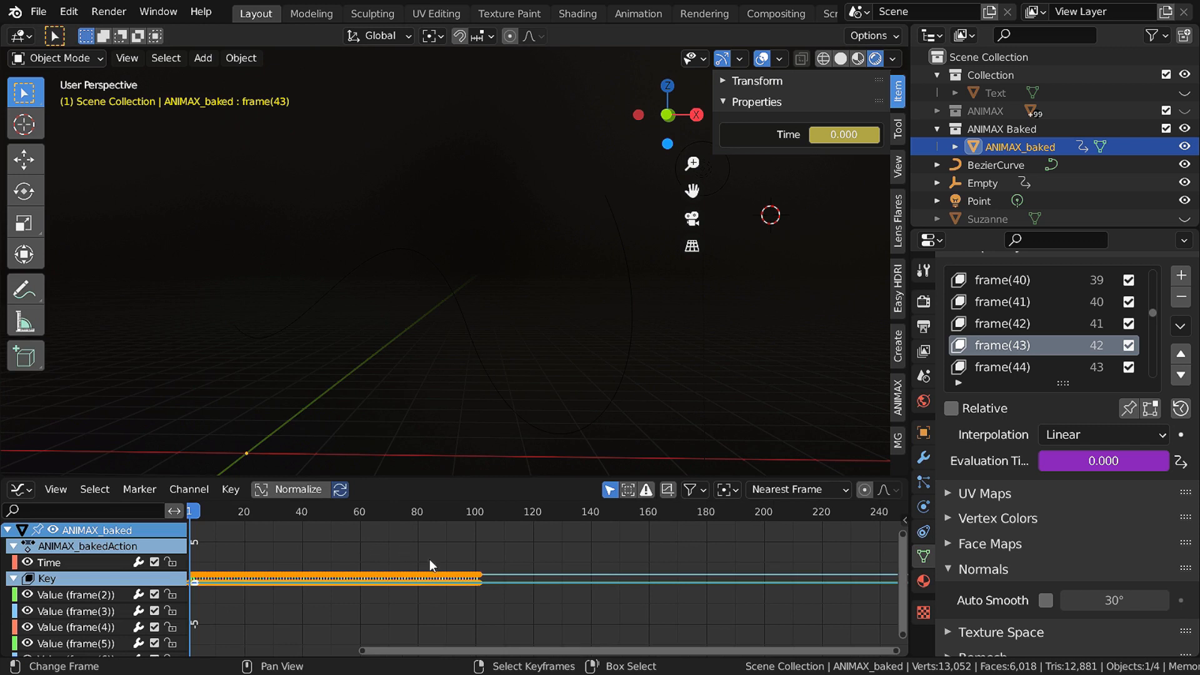
pyautogui.press('Home')
pyautogui.scroll(-4, 551, 575)
pyautogui.scroll(3, 551, 576)
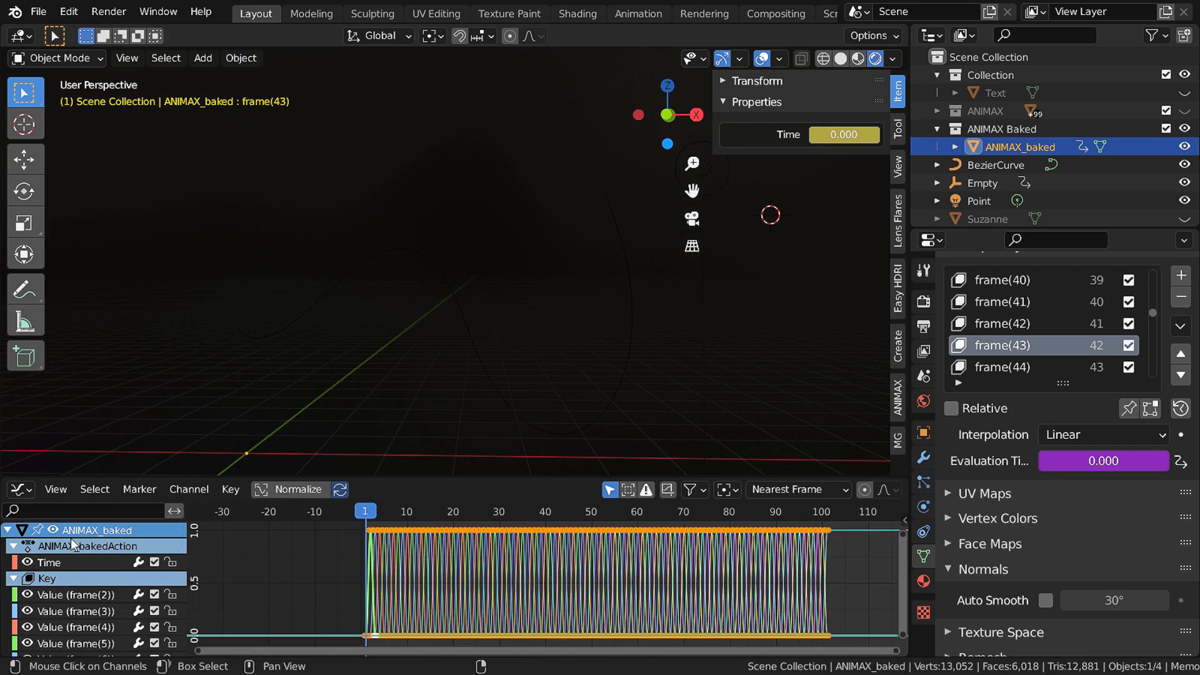
pyautogui.click(56, 563)
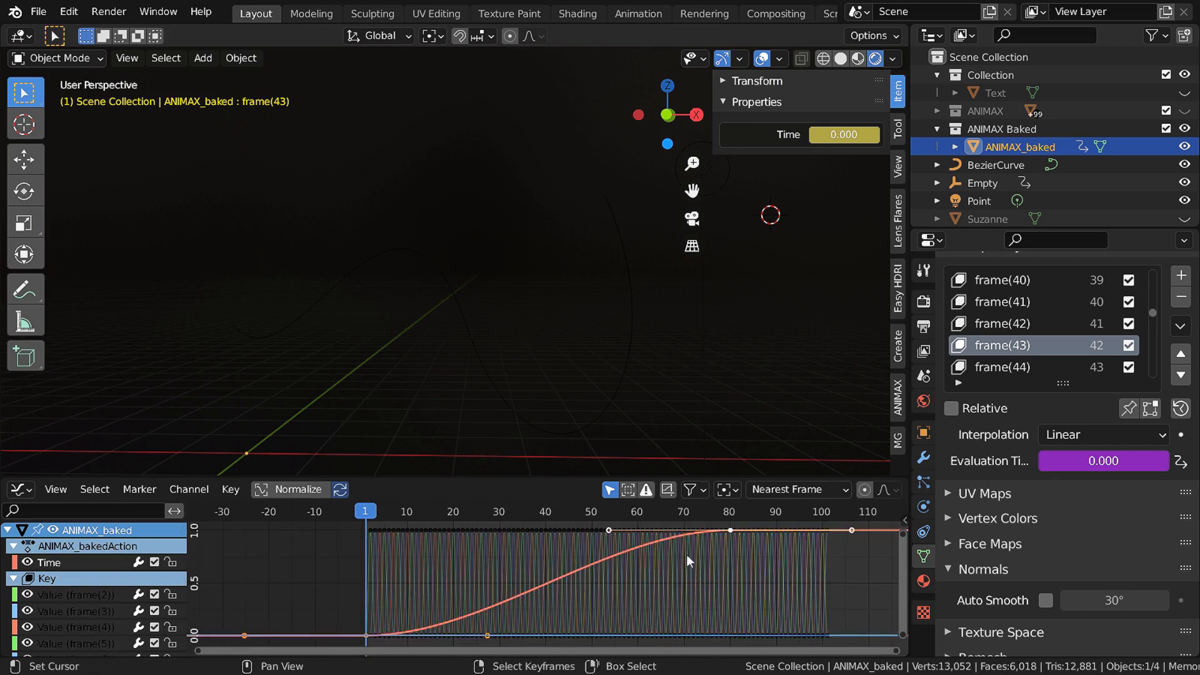
# Set the Time keyframes' interpolation to Linear and play the animation
pyautogui.press('t')
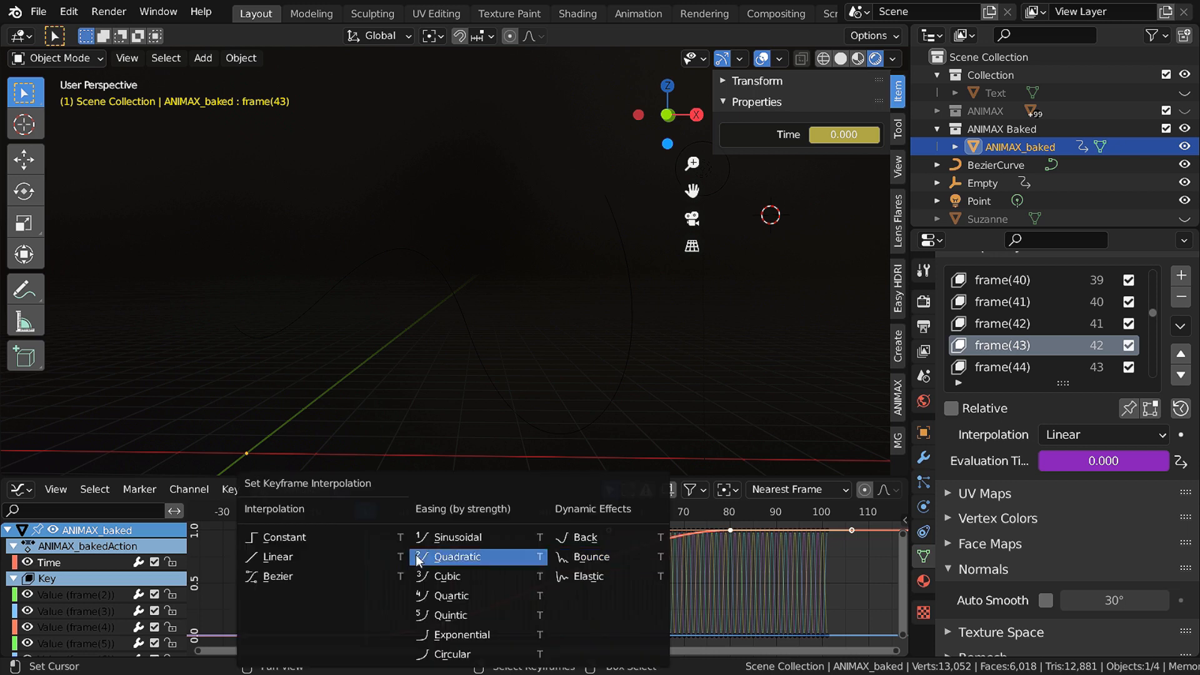
pyautogui.click(304, 550)
pyautogui.press('space')
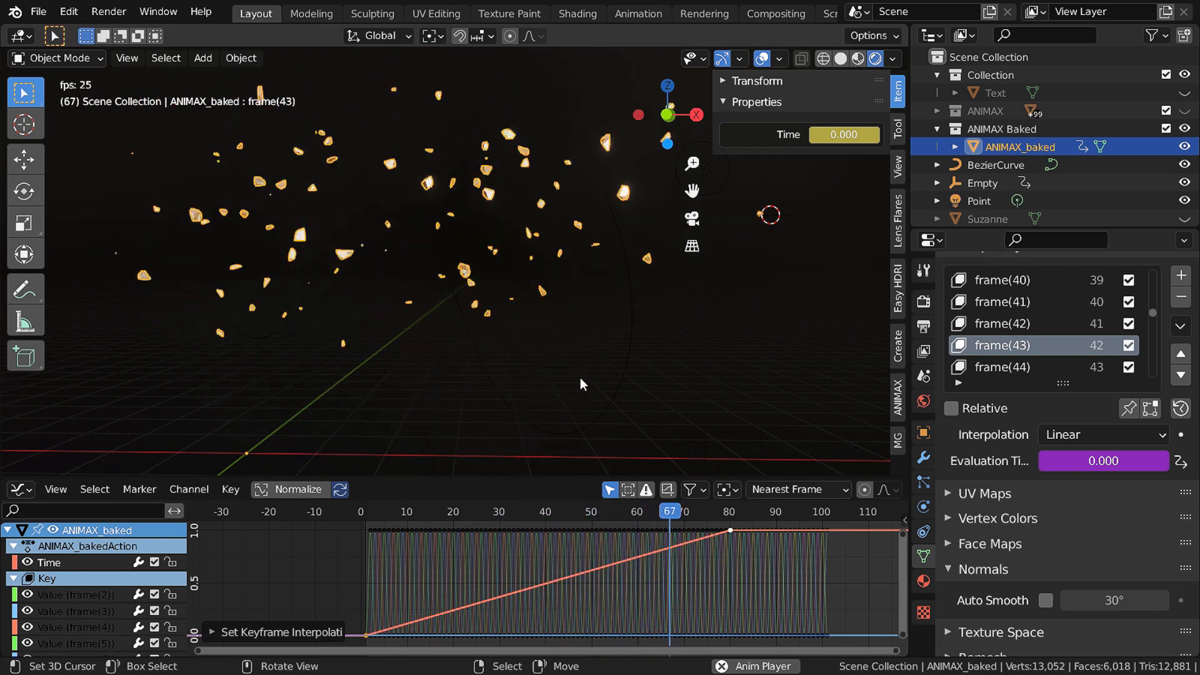
pyautogui.press('Escape')
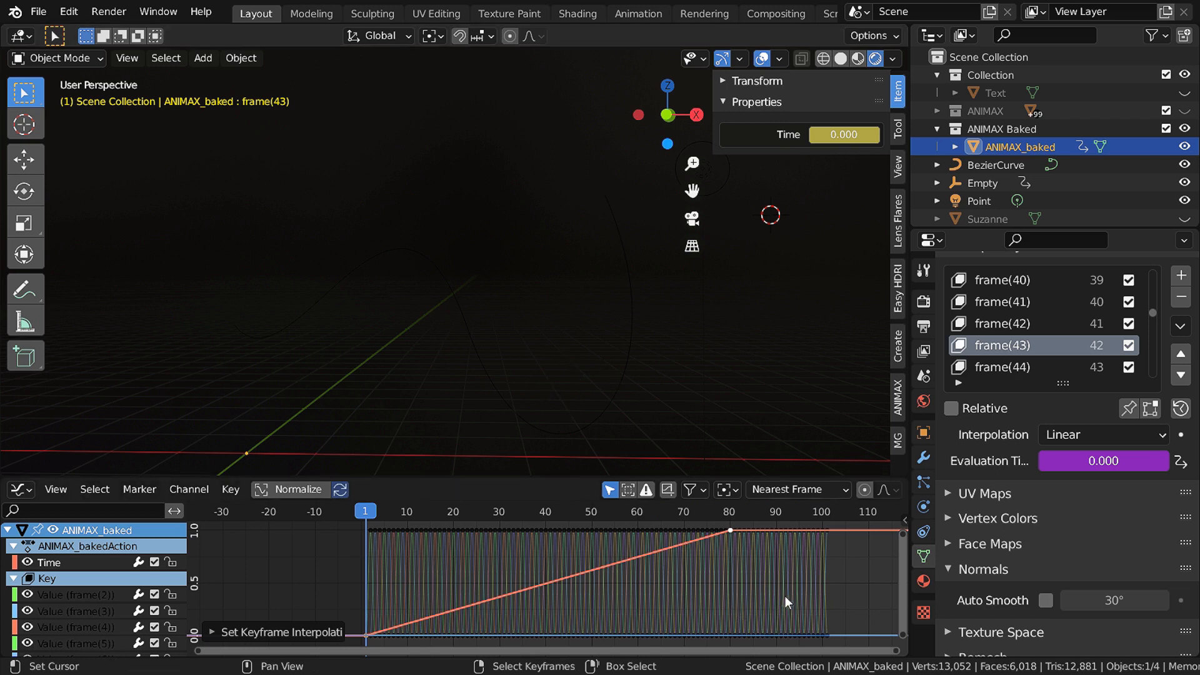
# Add a Cycles modifier to the Time curve so it repeats
pyautogui.press('n')
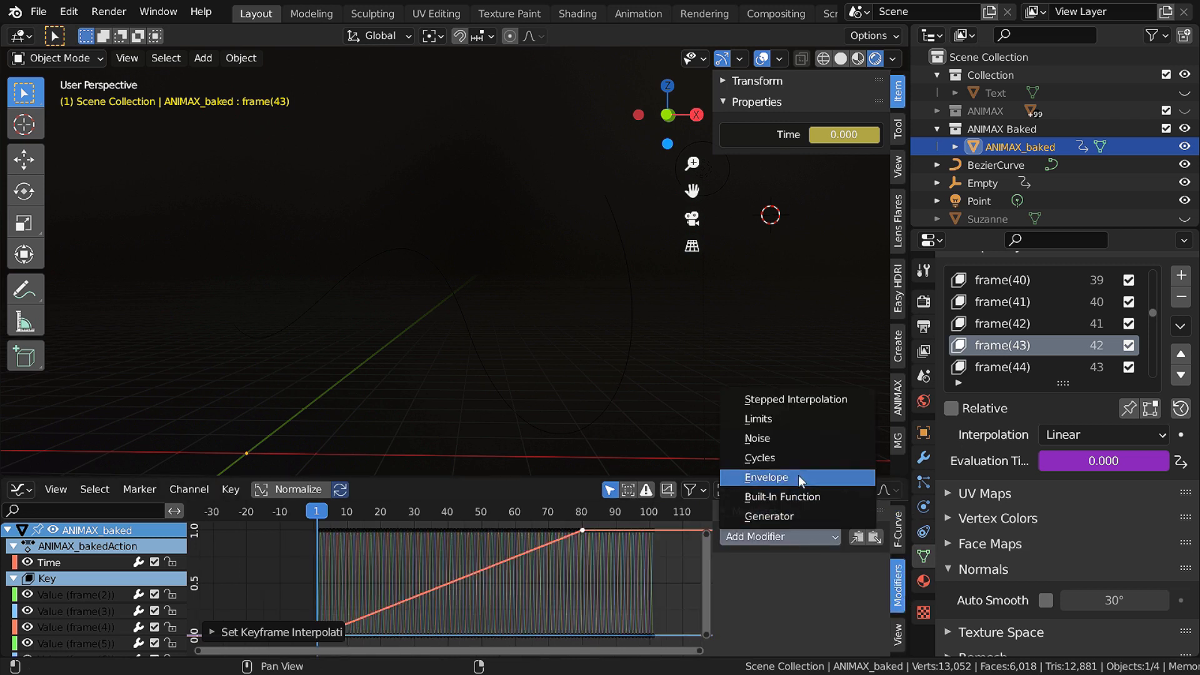
pyautogui.click(797, 465)
pyautogui.moveTo(659, 551); pyautogui.dragTo(457, 552, button='middle')
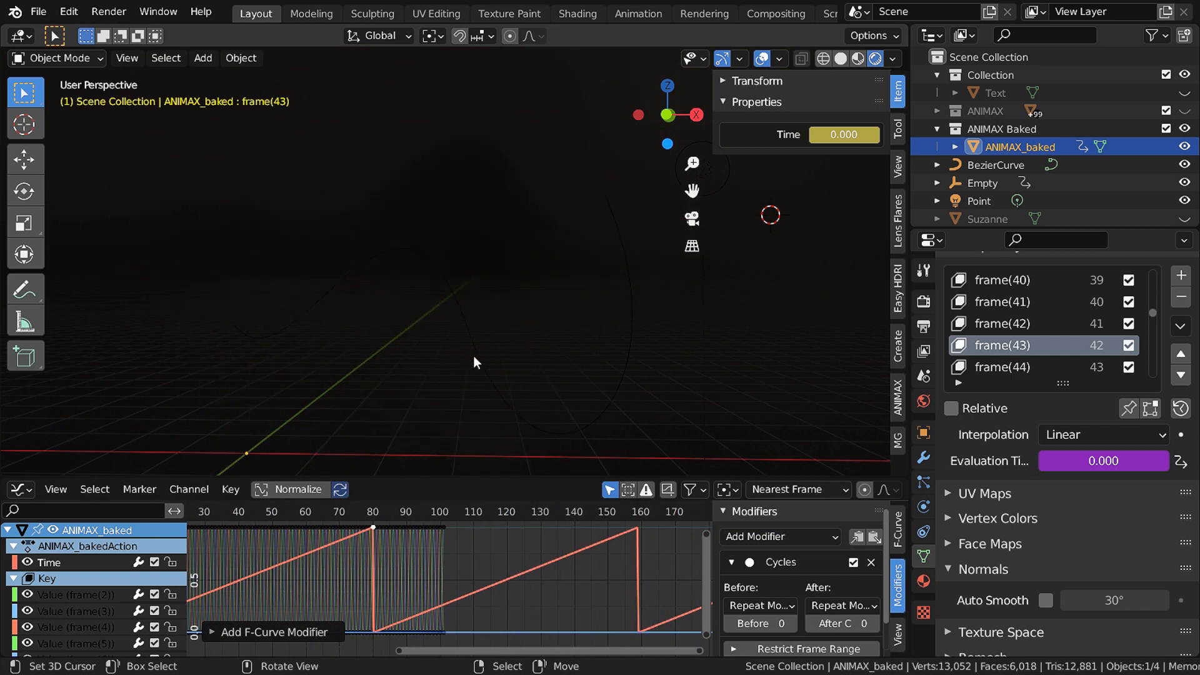
# Duplicate the baked object in place and shift the duplicate's Time keyframes along the frames axis
pyautogui.hotkey('shift', 'd')
pyautogui.rightClick(425, 391)
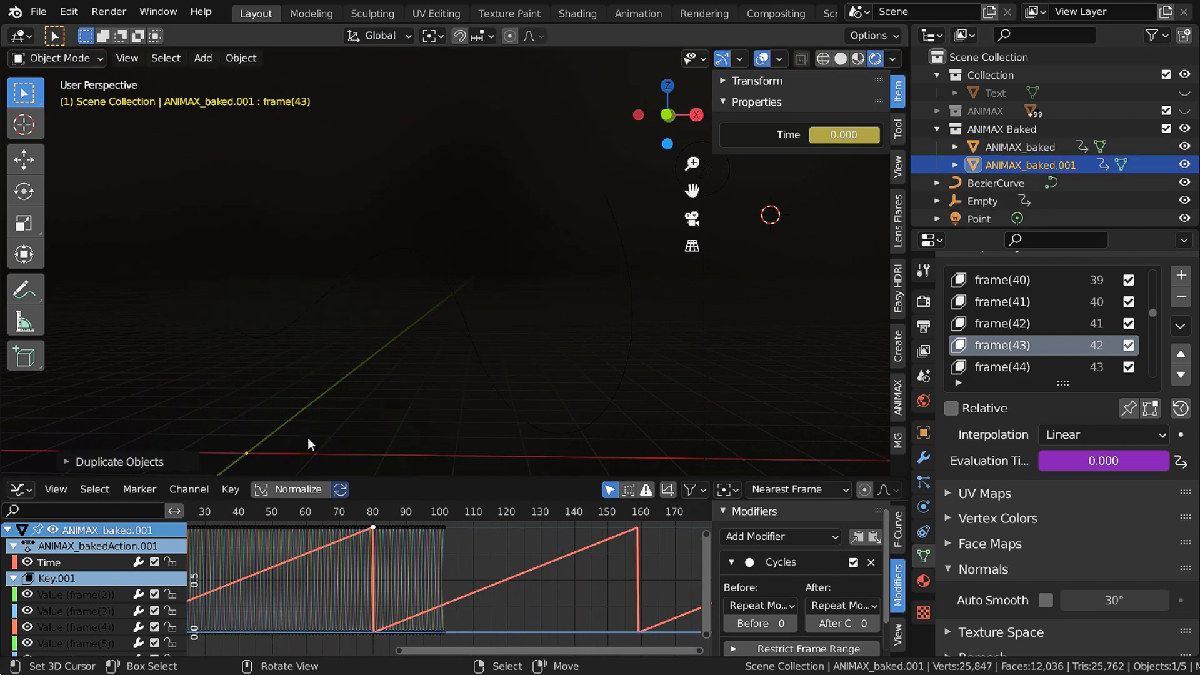
pyautogui.scroll(-3, 469, 568)
pyautogui.press('g')
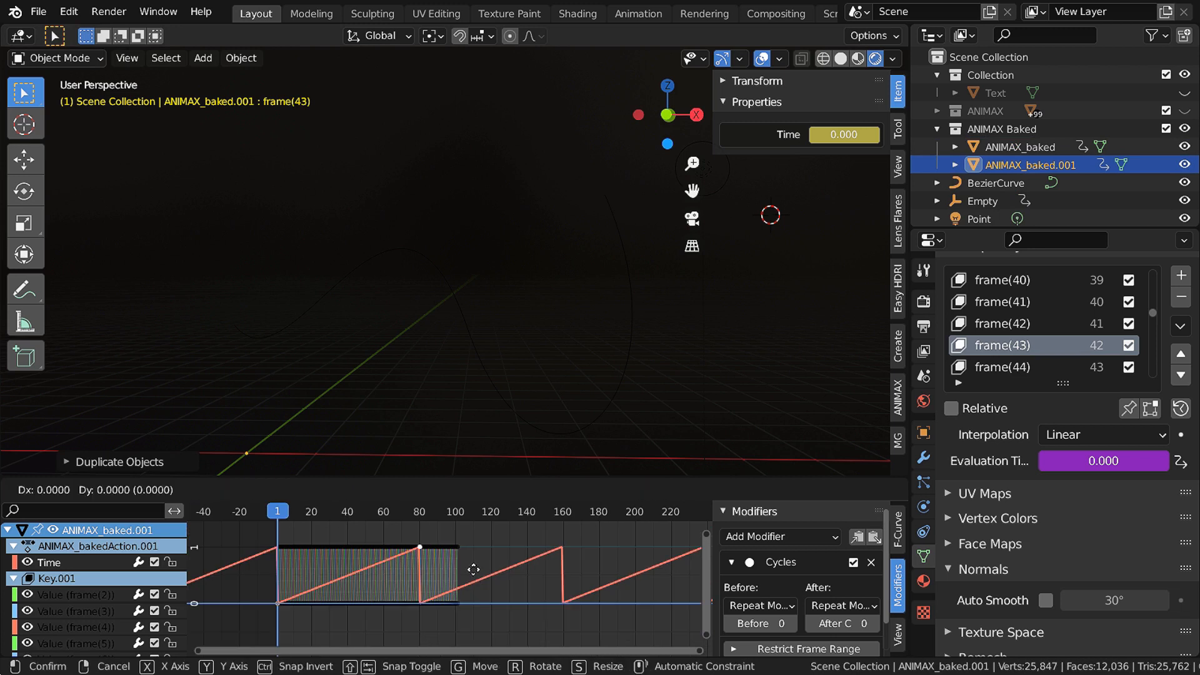
pyautogui.press('x')
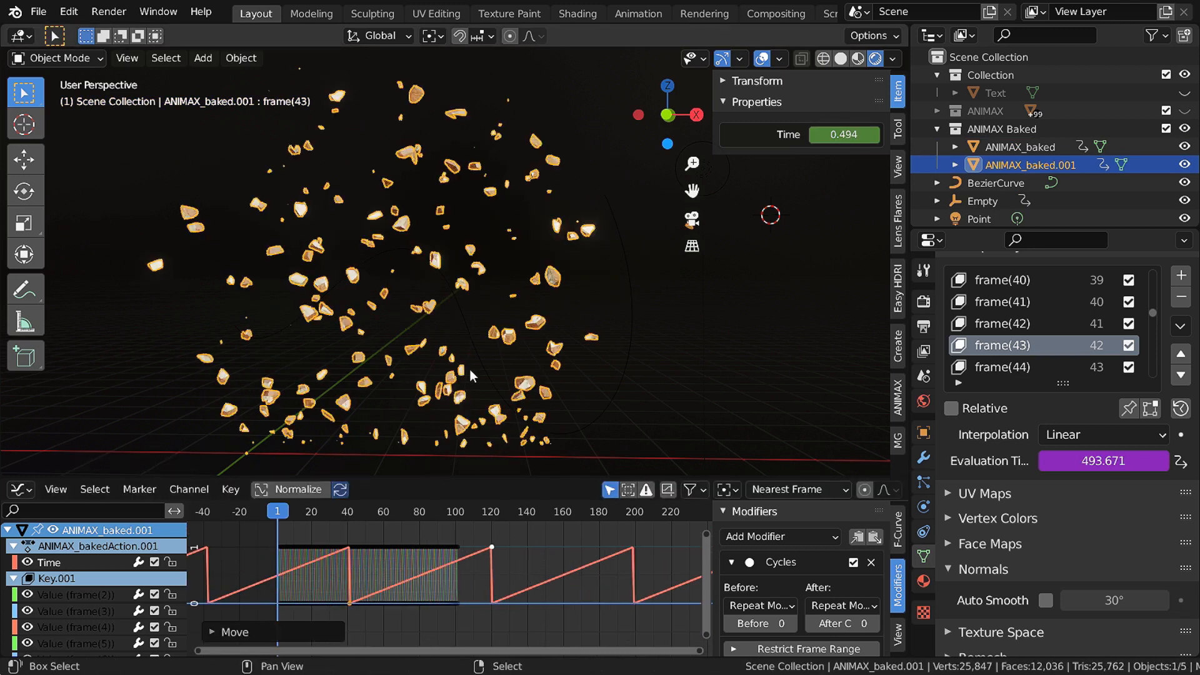
# Play the animation with viewport overlays hidden and orbit around the particles to inspect it
pyautogui.press('space')
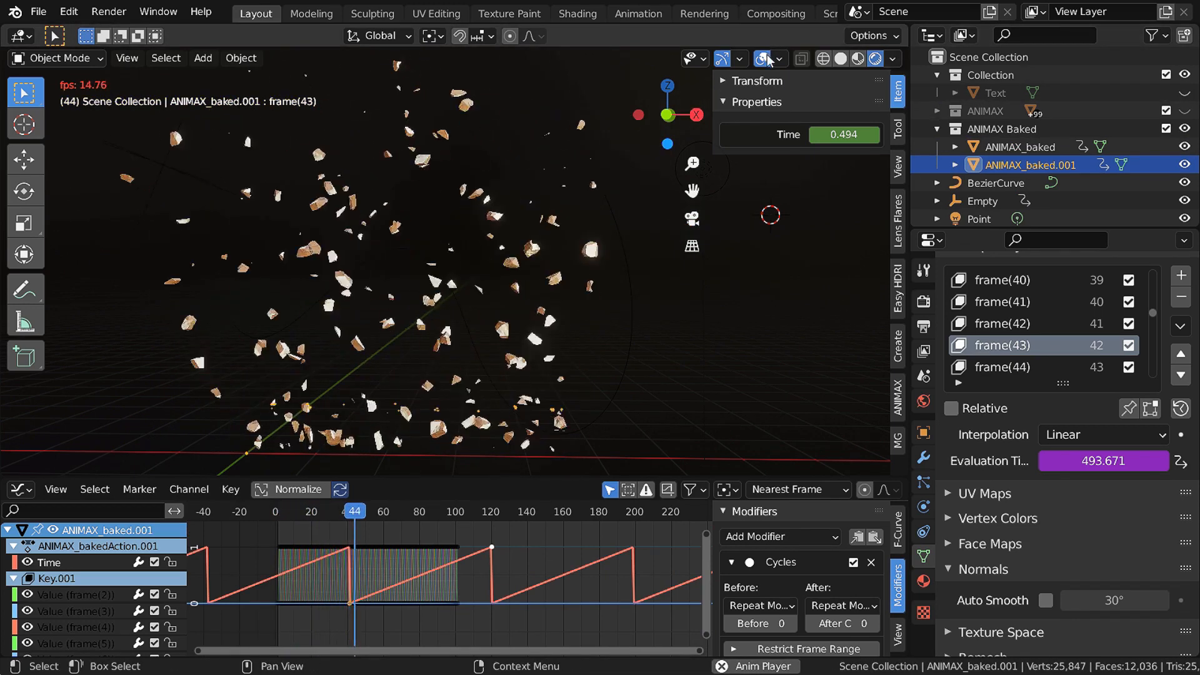
pyautogui.hotkey('shift', 'alt', 'z')
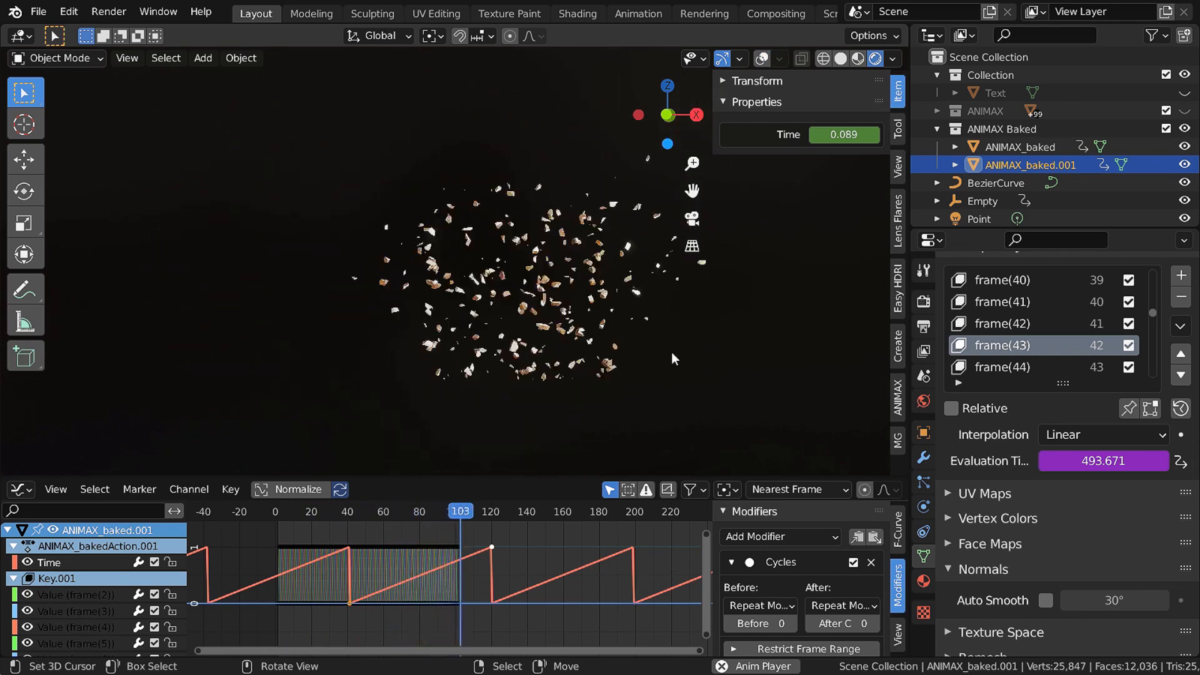
pyautogui.moveTo(671, 352); pyautogui.dragTo(565, 357, button='middle')
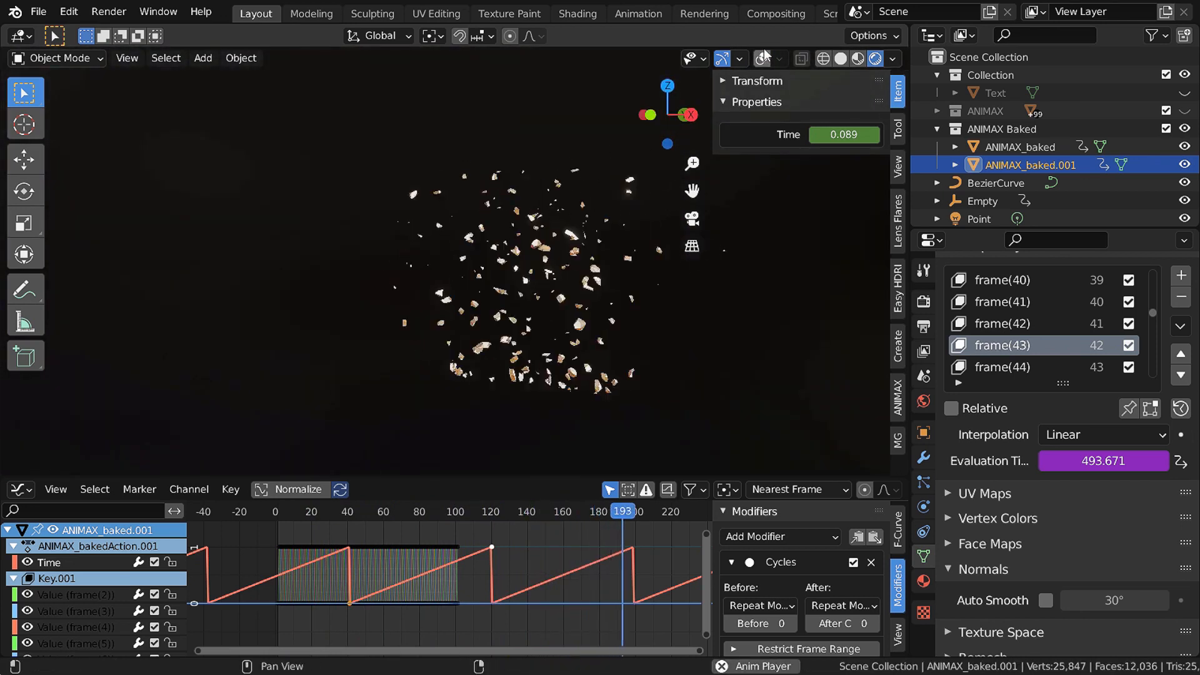
pyautogui.moveTo(531, 164); pyautogui.dragTo(566, 153, button='middle')
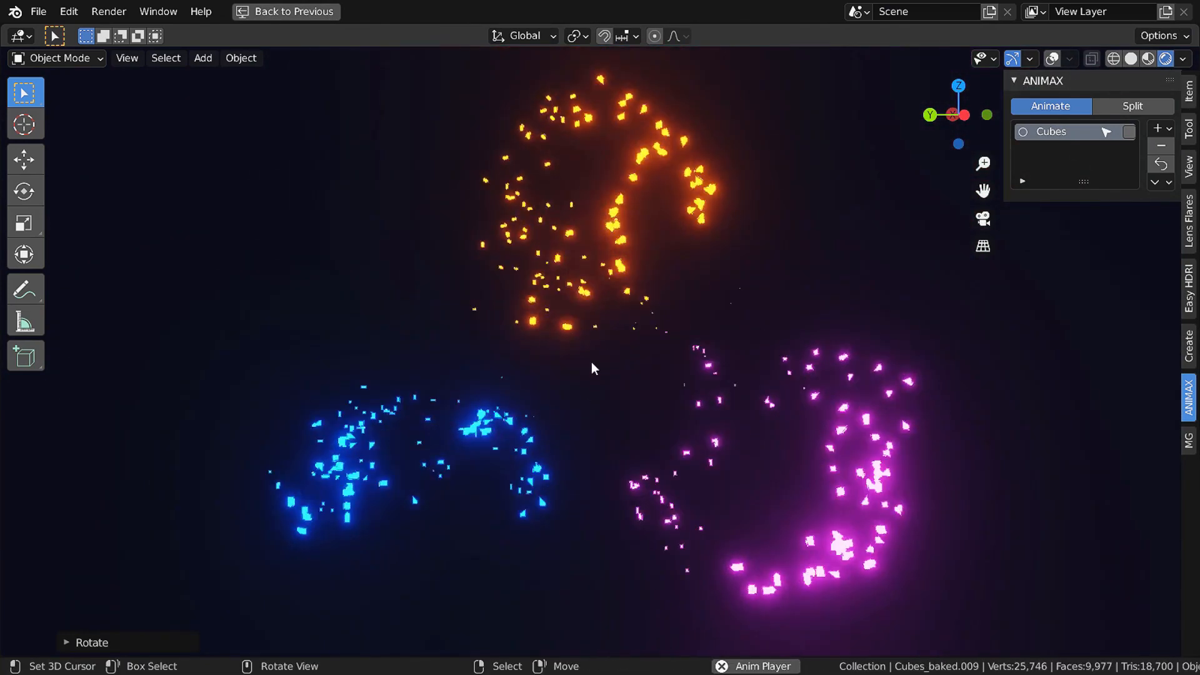
pyautogui.moveTo(591, 362); pyautogui.dragTo(662, 362, button='middle')
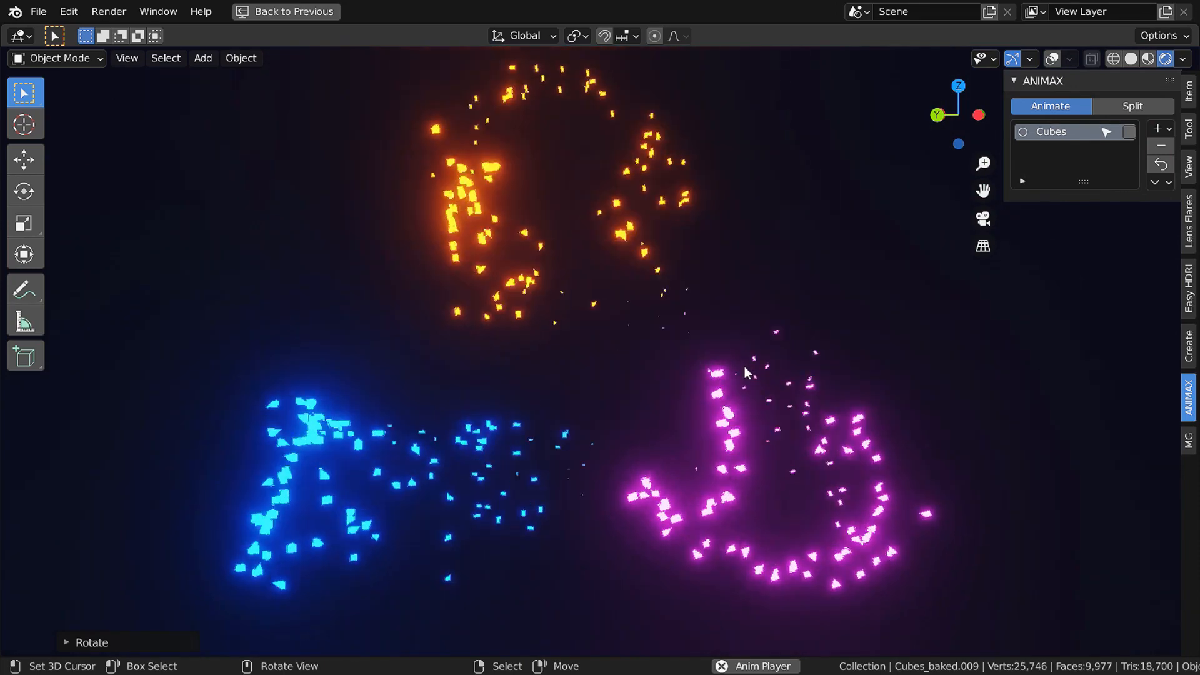
pyautogui.keyDown('shift'); pyautogui.moveTo(821, 403); pyautogui.dragTo(737, 179, button='middle'); pyautogui.keyUp('shift')
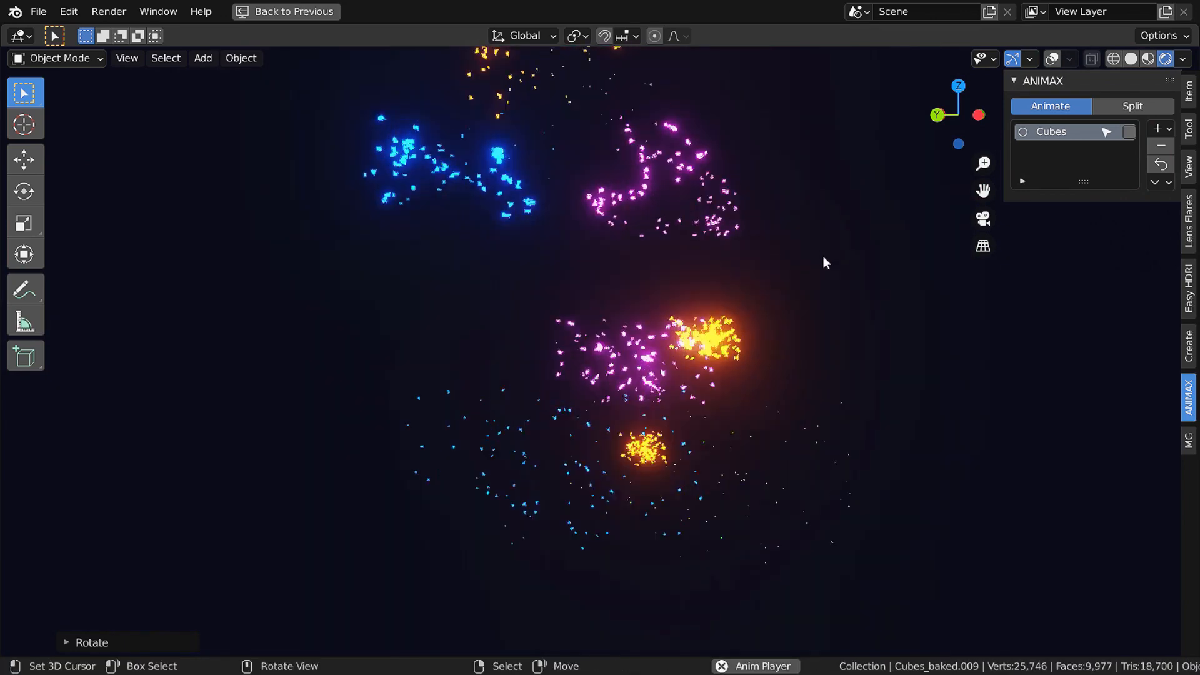
pyautogui.moveTo(823, 257); pyautogui.dragTo(656, 293, button='middle')
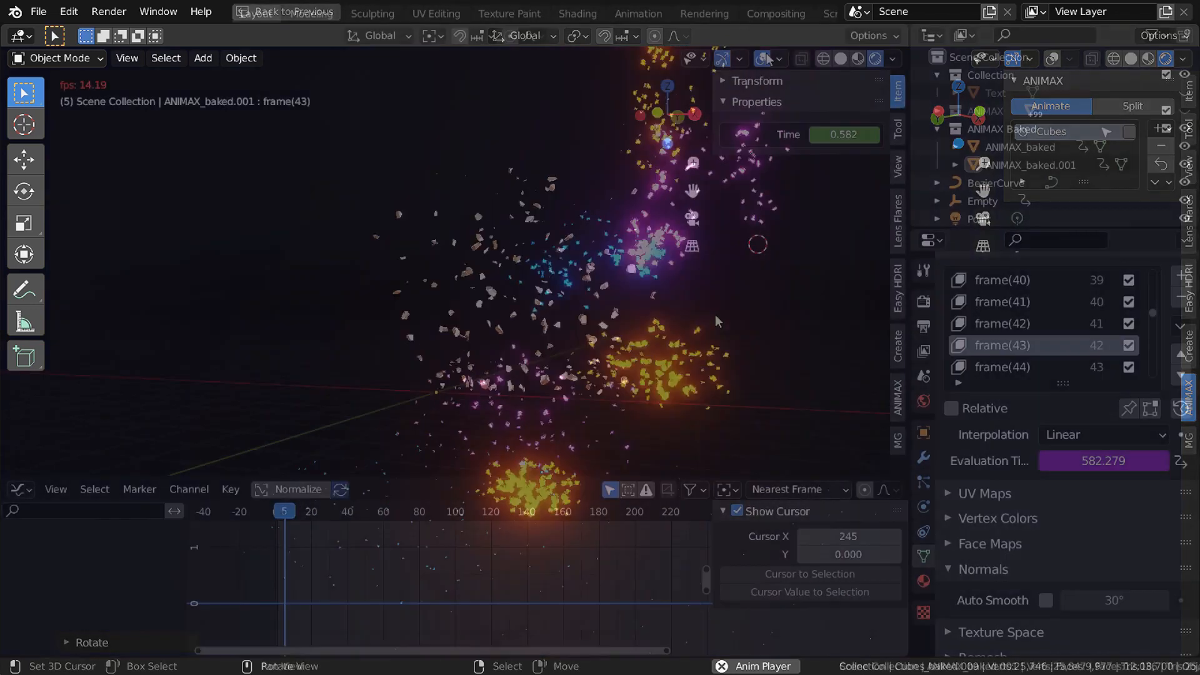
pyautogui.moveTo(573, 238); pyautogui.dragTo(778, 245, button='middle')
pyautogui.scroll(2, 614, 310)
pyautogui.moveTo(614, 310); pyautogui.dragTo(480, 322, button='middle')
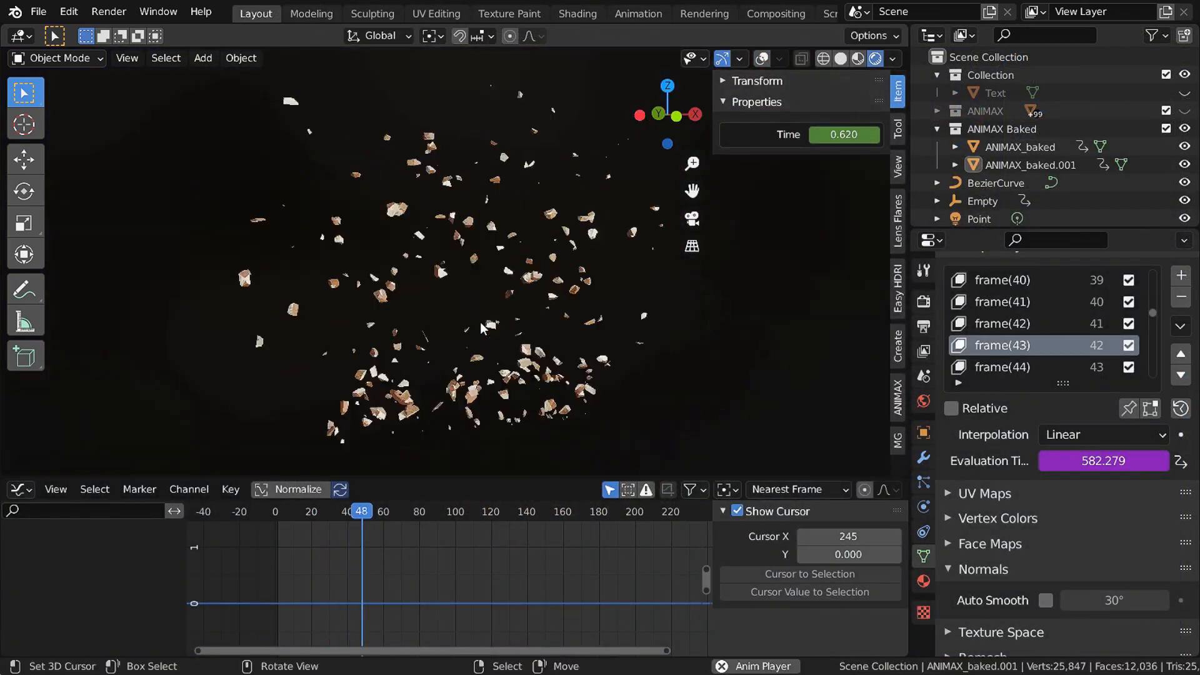
# Add a collection instance of ANIMAX Baked and move it beside the original particle animation
pyautogui.press('Escape')
pyautogui.hotkey('ctrl', 'space')
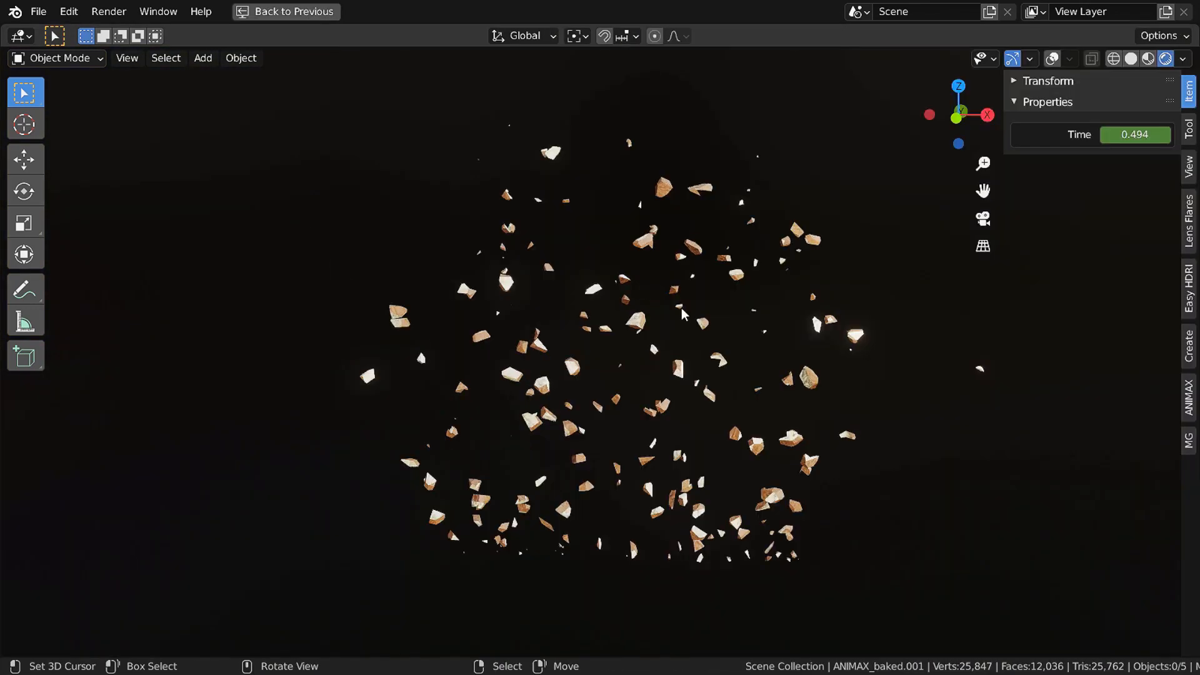
pyautogui.moveTo(682, 308); pyautogui.dragTo(704, 285, button='middle')
pyautogui.hotkey('ctrl', 'space')
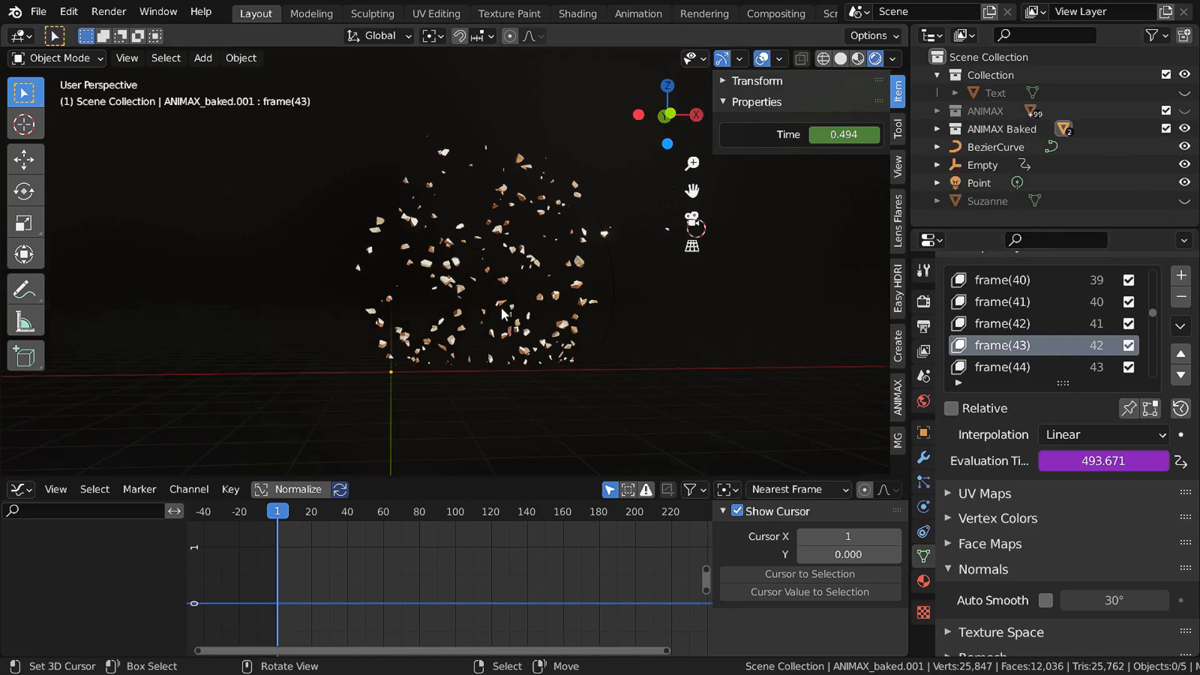
pyautogui.hotkey('shift', 'a')
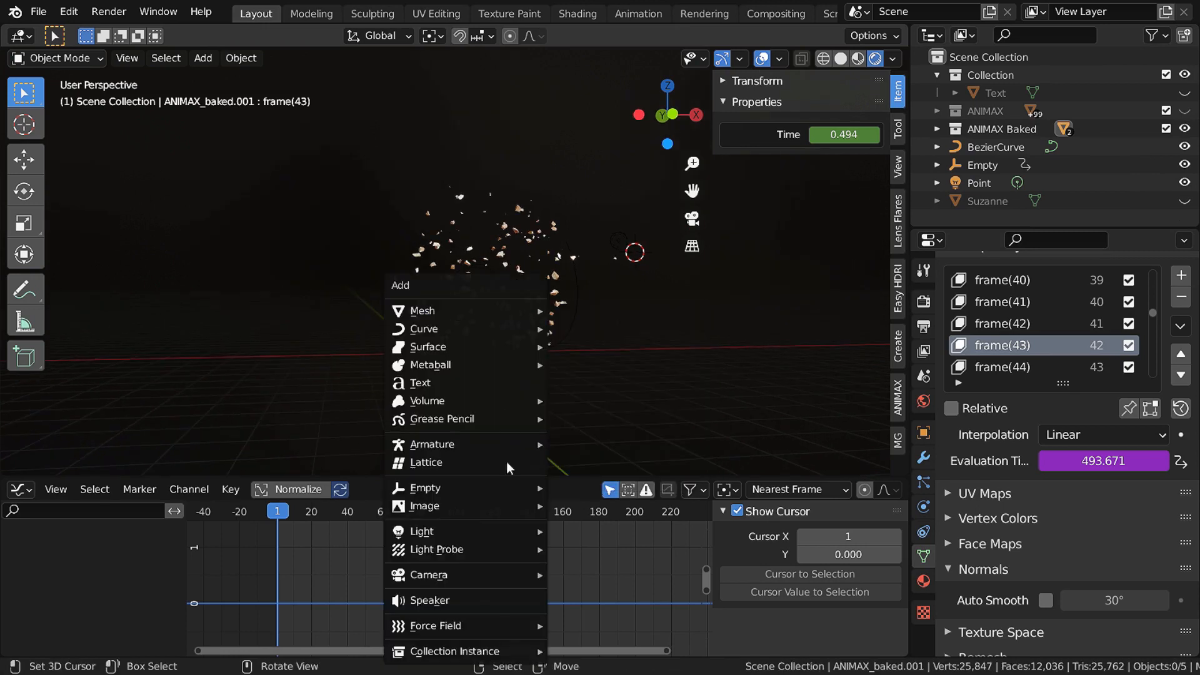
pyautogui.moveTo(508, 653)
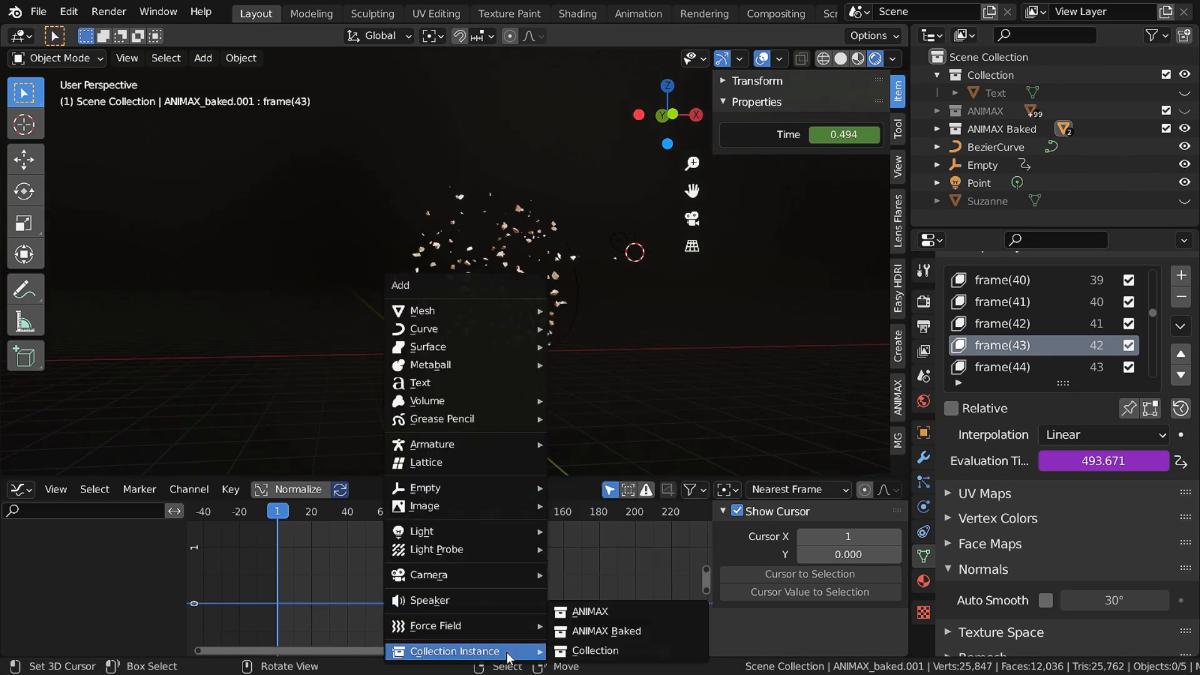
pyautogui.click(616, 632)
pyautogui.press('g')
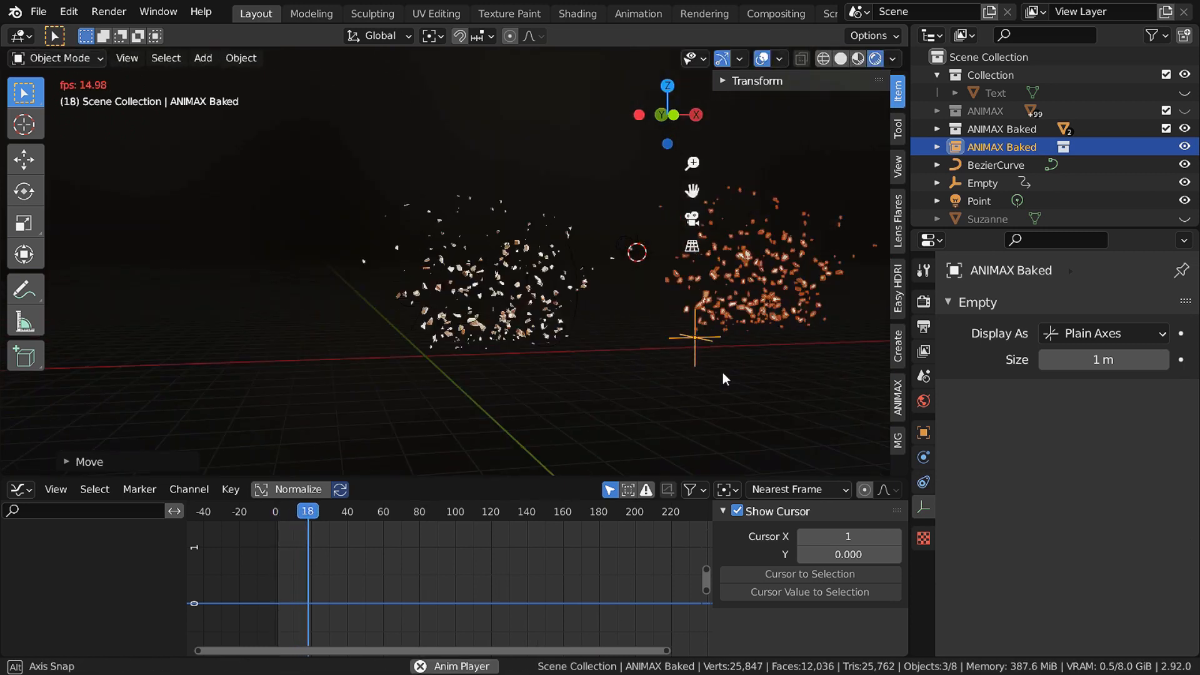
# Duplicate the collection instance repeatedly, placing the copies in a loose grid around the scene
pyautogui.hotkey('shift', 'd')
pyautogui.click(130, 400)
pyautogui.scroll(-4, 367, 340)
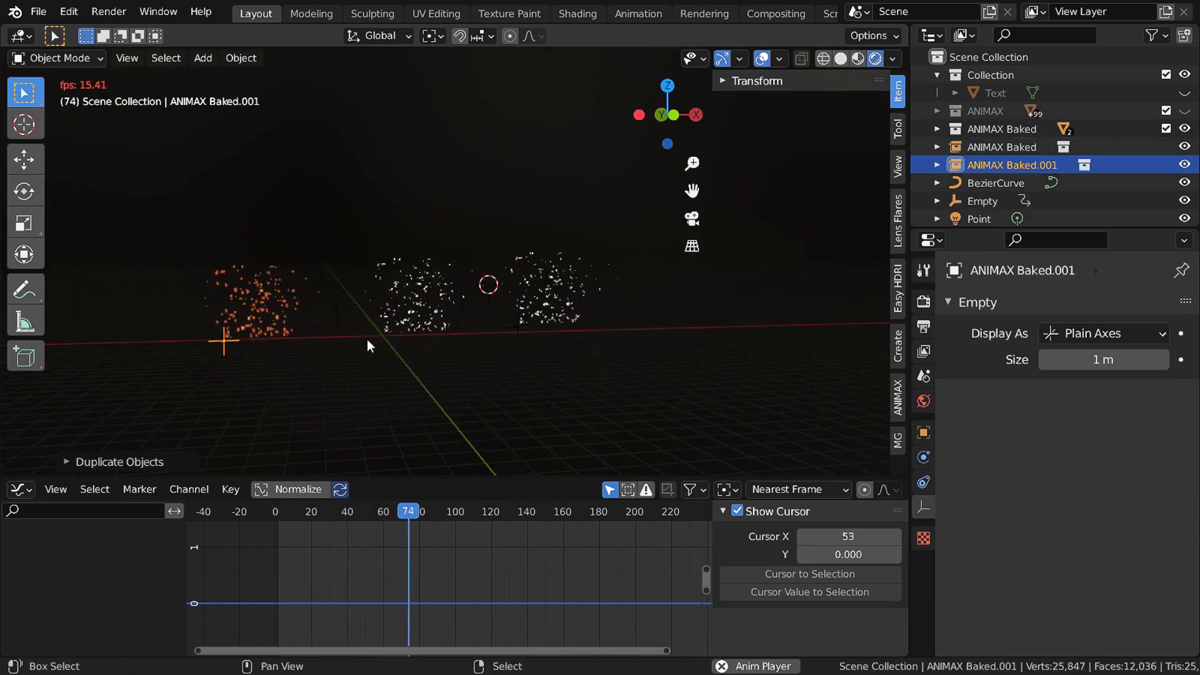
pyautogui.hotkey('shift', 'd')
pyautogui.click(747, 326)
pyautogui.hotkey('shift', 'd')
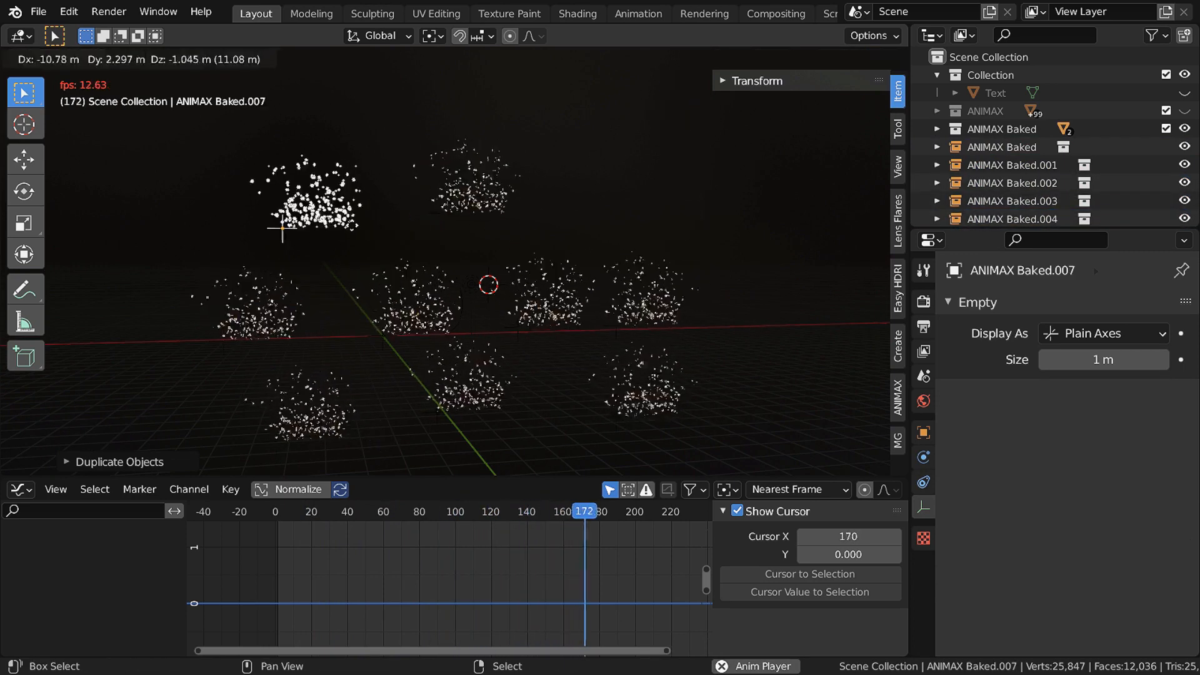
pyautogui.click(386, 223)
pyautogui.hotkey('shift', 'd')
pyautogui.hotkey('shift', 'd')
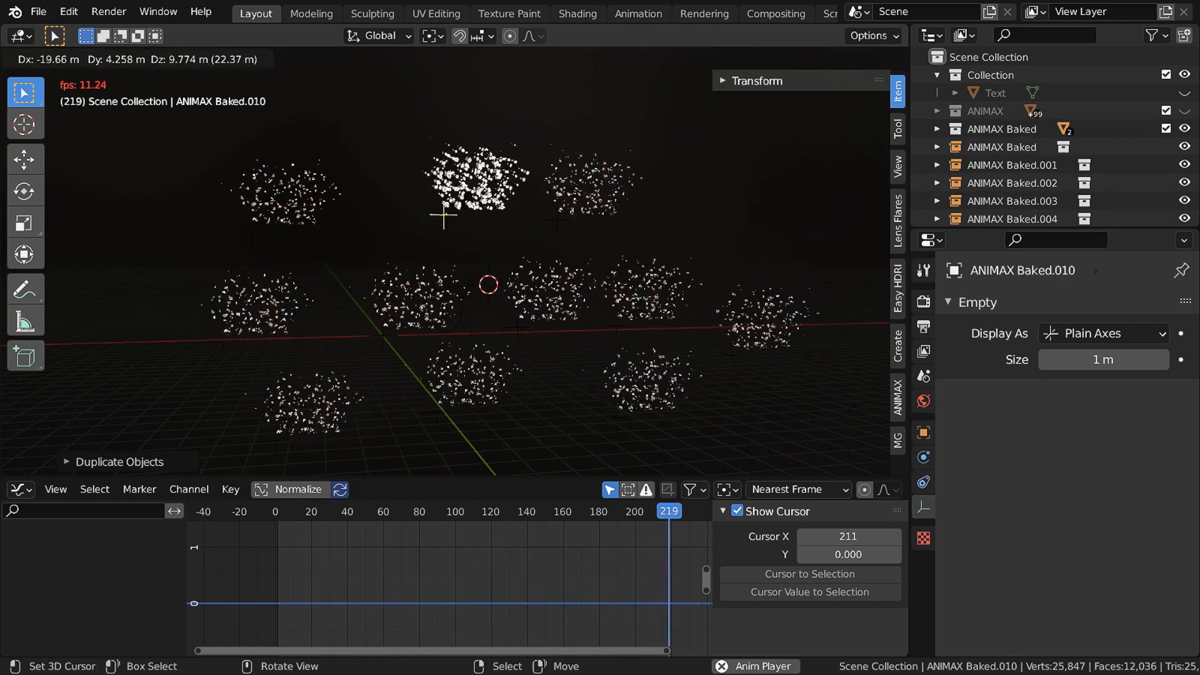
pyautogui.click(412, 220)
pyautogui.hotkey('shift', 'd')
pyautogui.click(405, 386)
pyautogui.hotkey('shift', 'd')
pyautogui.click(770, 418)
# Maximize the viewport and keep duplicating instances to fill the gaps into one dense cluster of particle clouds
pyautogui.hotkey('ctrl', 'space')
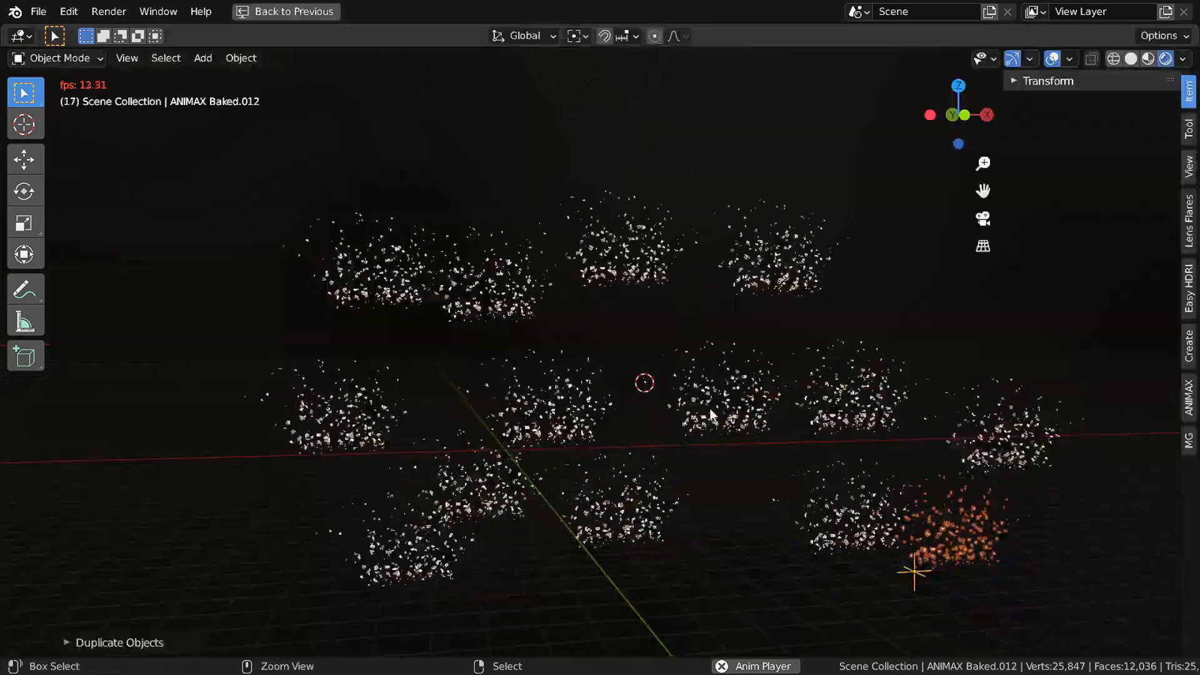
pyautogui.moveTo(771, 419); pyautogui.dragTo(619, 369, button='middle')
pyautogui.scroll(3, 561, 389)
pyautogui.scroll(-4, 625, 371)
pyautogui.keyDown('shift'); pyautogui.moveTo(653, 378); pyautogui.dragTo(678, 404, button='middle'); pyautogui.keyUp('shift')
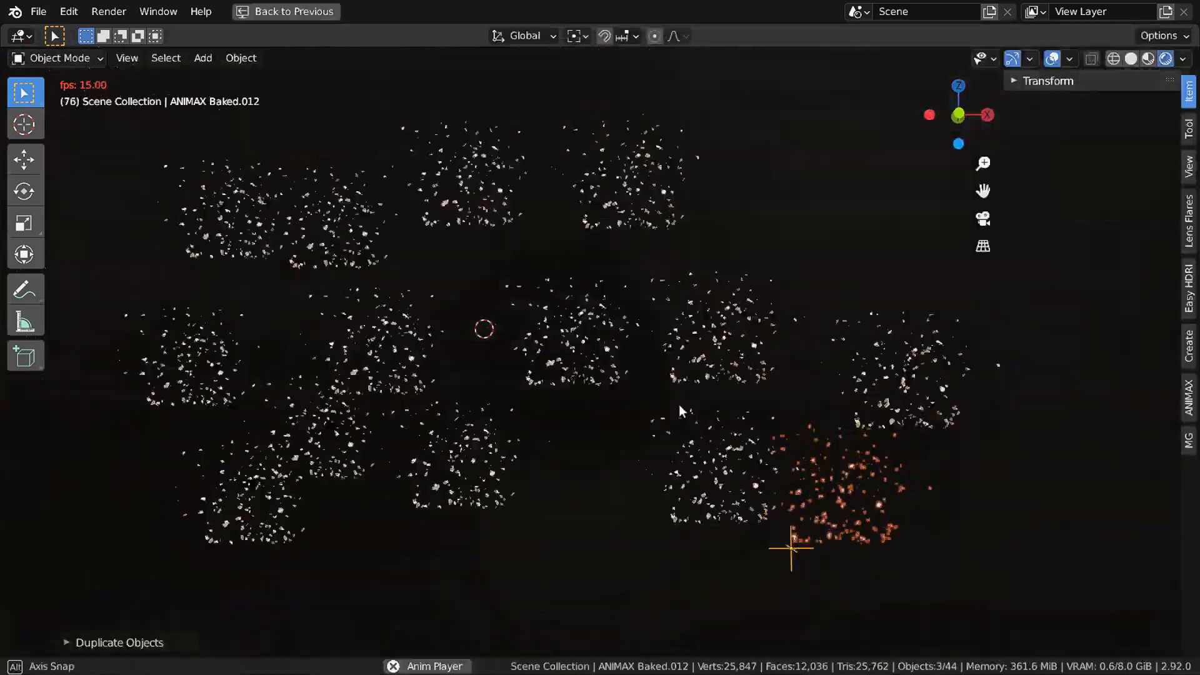
pyautogui.moveTo(618, 328)
pyautogui.mouseDown(button='middle')
pyautogui.moveTo(598, 318)
pyautogui.moveTo(609, 320)
pyautogui.mouseUp(button='middle')
pyautogui.moveTo(745, 357); pyautogui.dragTo(719, 359, button='middle')
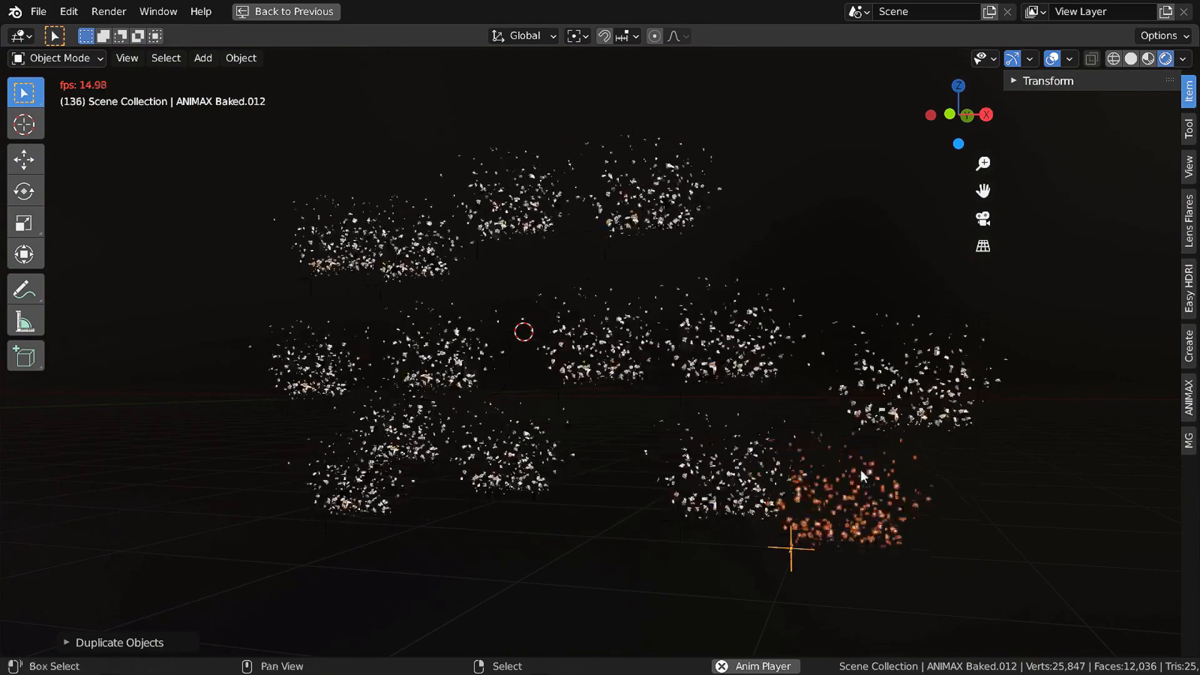
pyautogui.hotkey('shift', 'd')
pyautogui.click(626, 419)
pyautogui.hotkey('shift', 'd')
pyautogui.click(821, 250)
pyautogui.hotkey('shift', 'd')
pyautogui.click(821, 411)
pyautogui.hotkey('shift', 'd')
pyautogui.click(531, 203)
pyautogui.hotkey('shift', 'd')
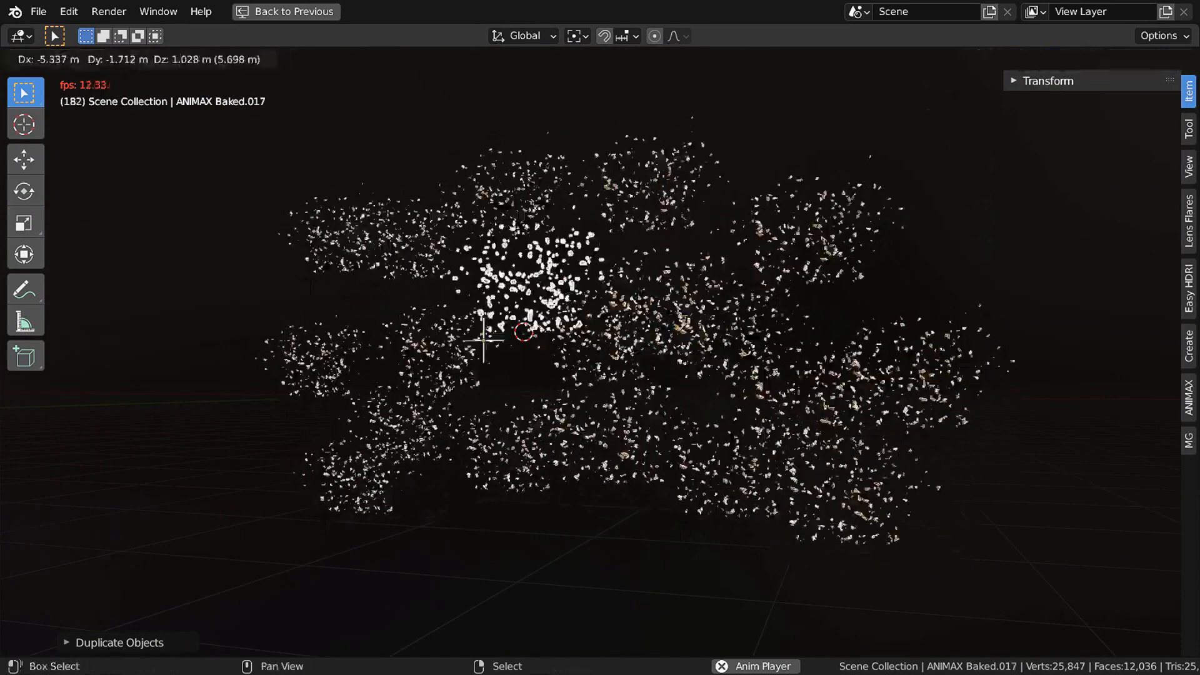
pyautogui.click(365, 172)
pyautogui.hotkey('shift', 'd')
pyautogui.click(342, 340)
pyautogui.hotkey('shift', 'd')
pyautogui.click(203, 234)
pyautogui.click(400, 502)
pyautogui.hotkey('shift', 'd')
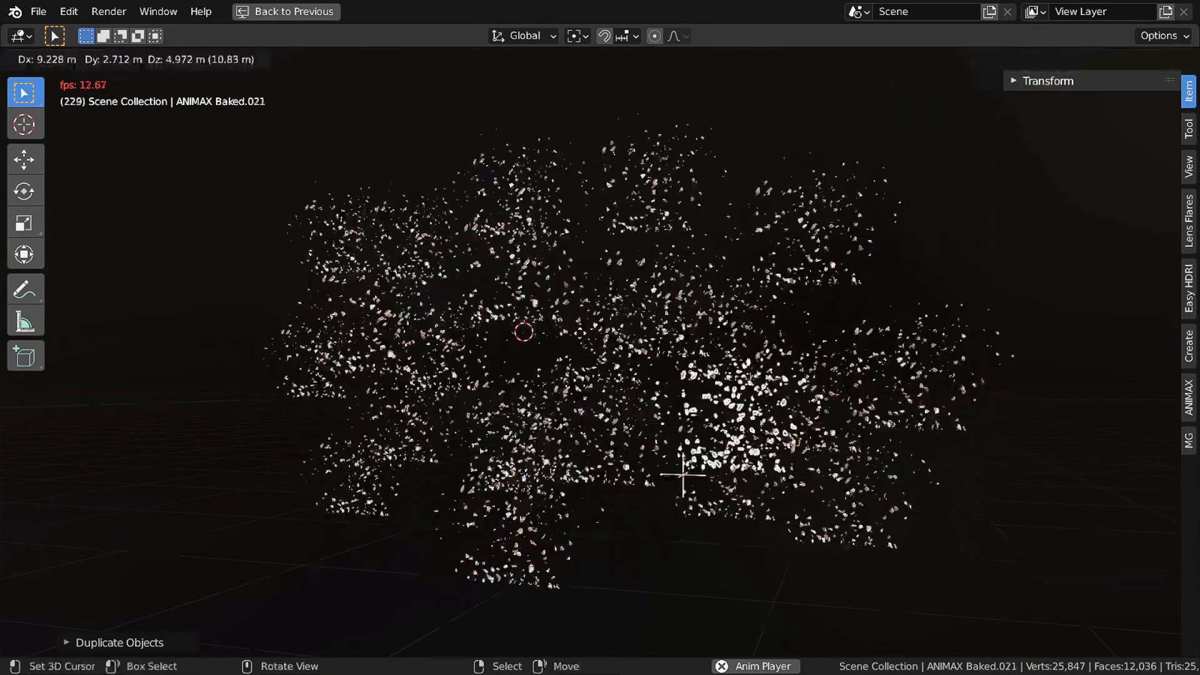
pyautogui.click(618, 368)
pyautogui.hotkey('shift', 'd')
pyautogui.click(542, 479)
pyautogui.hotkey('shift', 'd')
pyautogui.click(730, 240)
# Play the animation with viewport overlays hidden and orbit and zoom through the instanced particle clouds
pyautogui.moveTo(737, 363); pyautogui.dragTo(710, 391, button='middle')
pyautogui.scroll(-3, 733, 404)
pyautogui.scroll(2, 744, 407)
pyautogui.scroll(2, 711, 392)
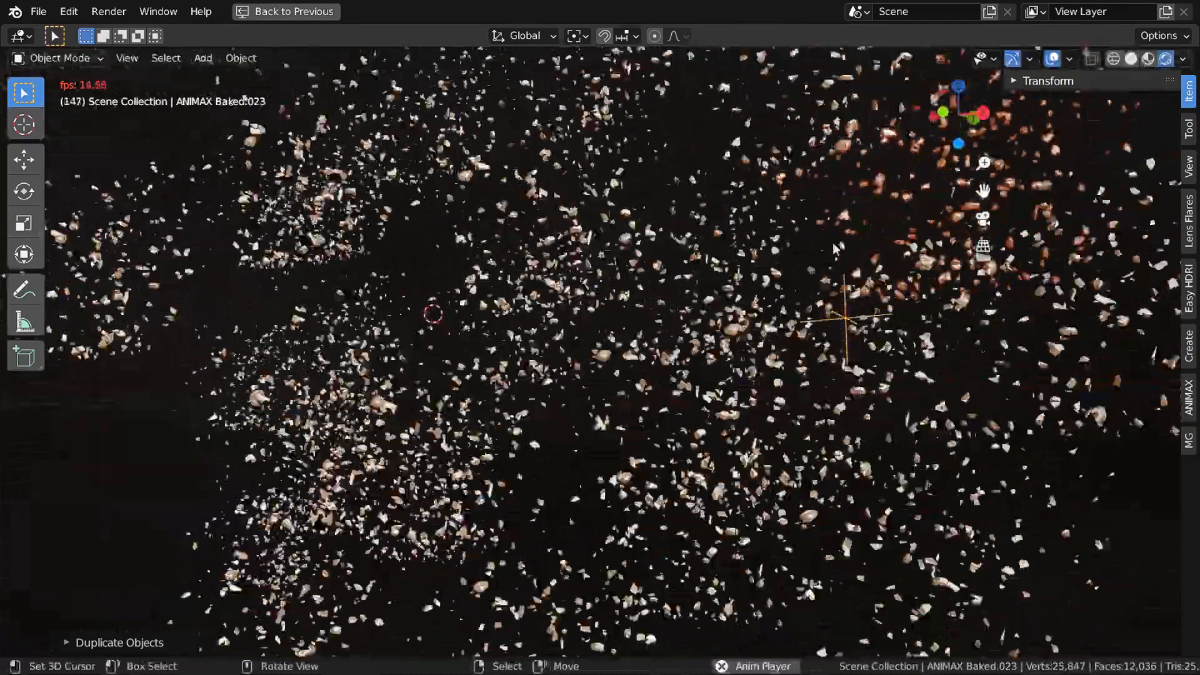
pyautogui.press('space')
pyautogui.hotkey('shift', 'alt', 'z')
pyautogui.scroll(-2, 738, 355)
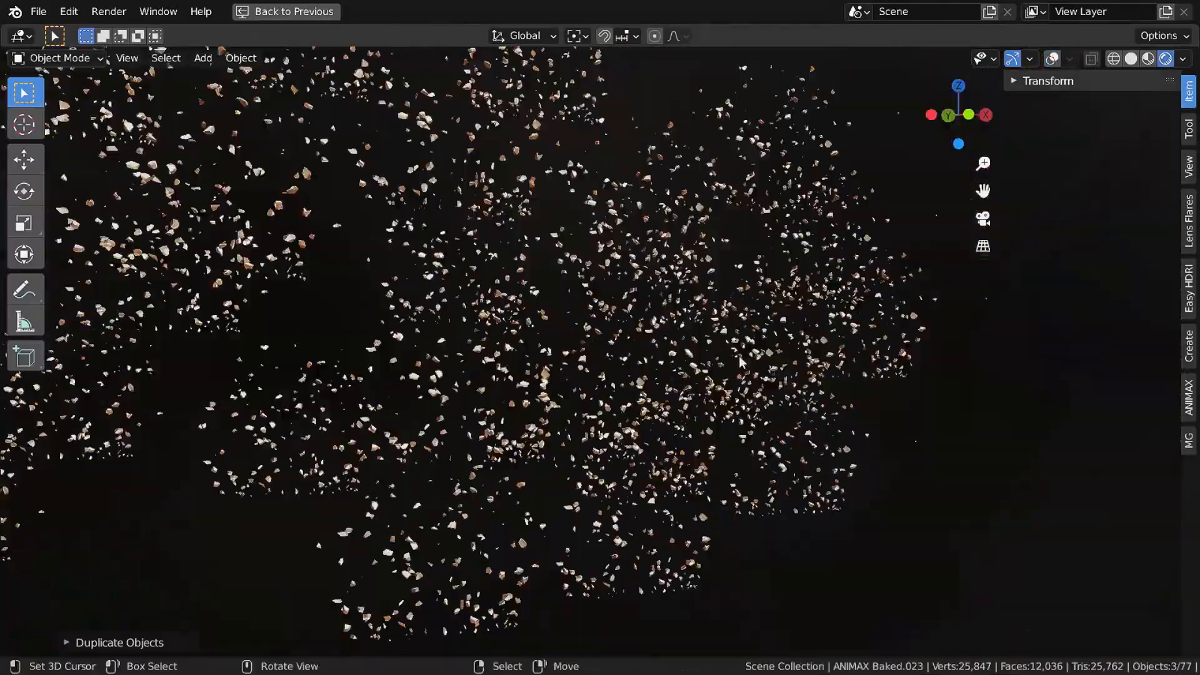